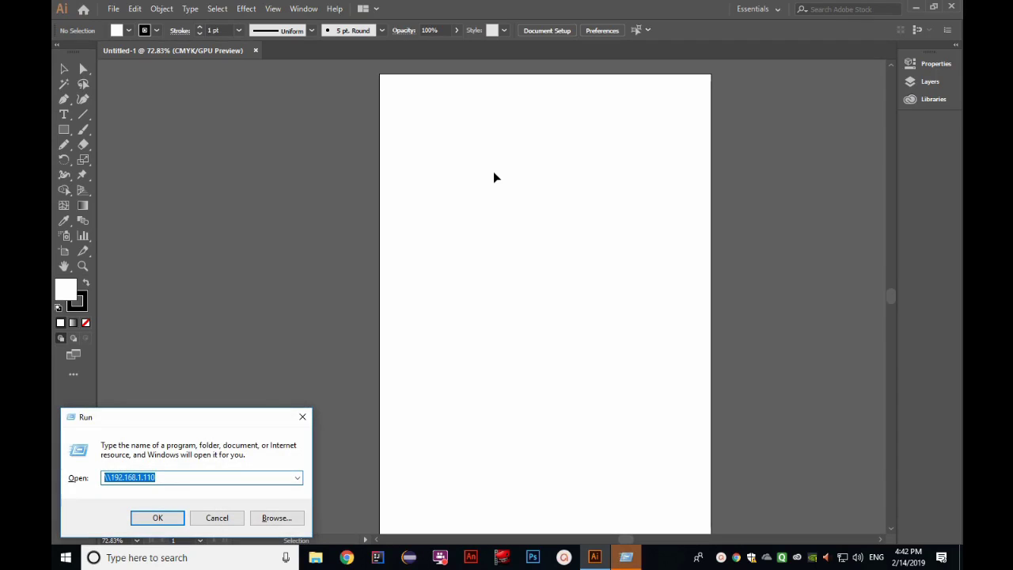
Step: Launch Notepad from the Windows Run dialog, replacing the old address with 'notepad'
key(o)
key(e)
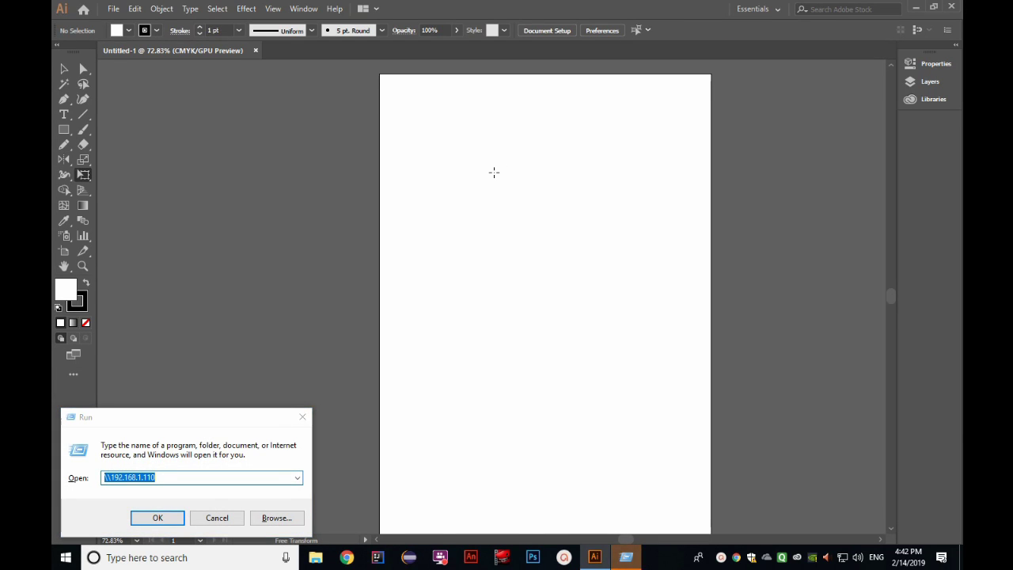
click(165, 477)
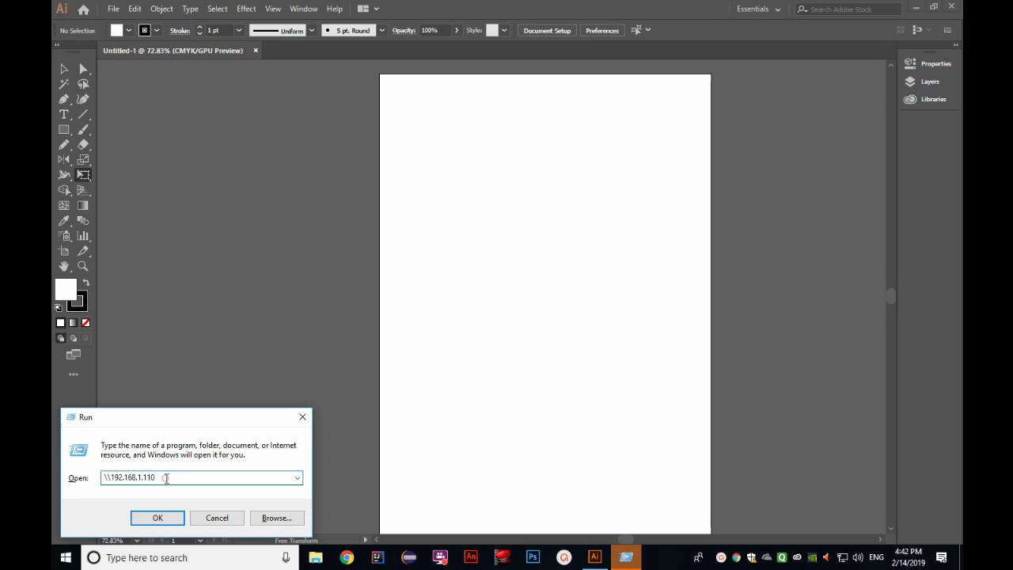
double_click(164, 477)
text(note)
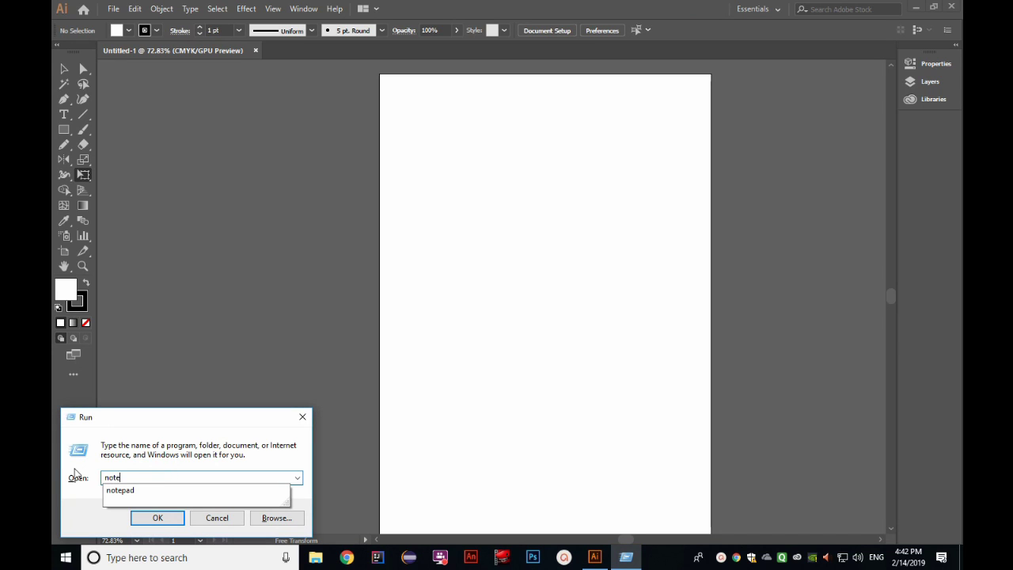
key(Down)
key(Return)
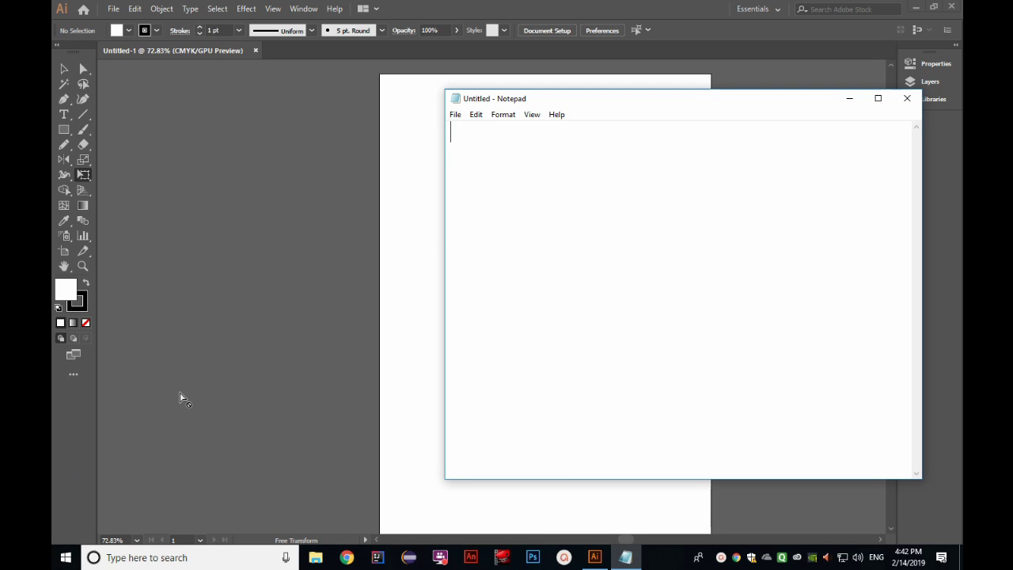
Step: Type the heading 'Visiting Card' followed by '1. Name Company' and '2. Contact Person Name'
text(Visi)
text(ting C)
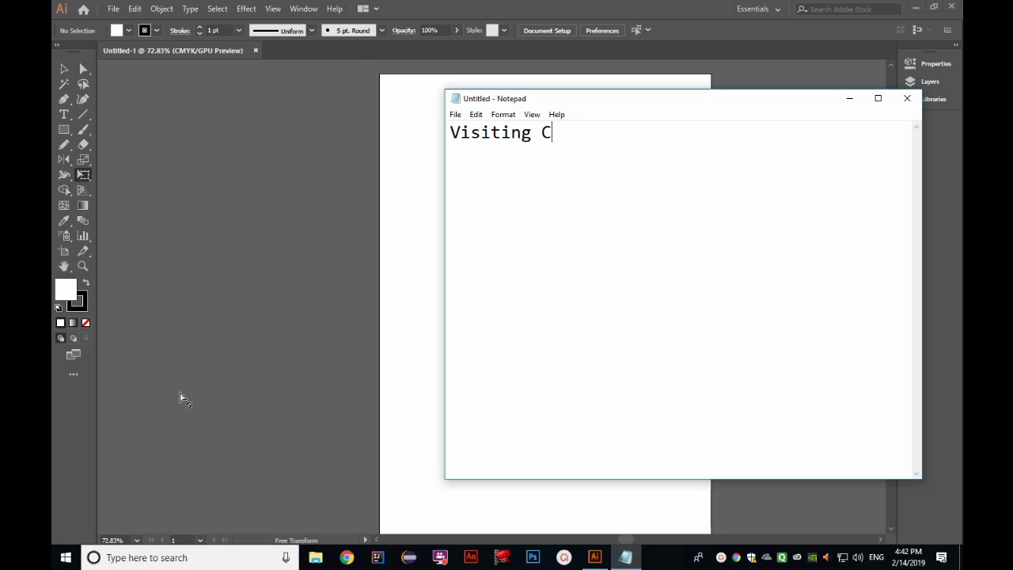
text(ard)
key(Return)
text(1. )
text(N)
text(ame C)
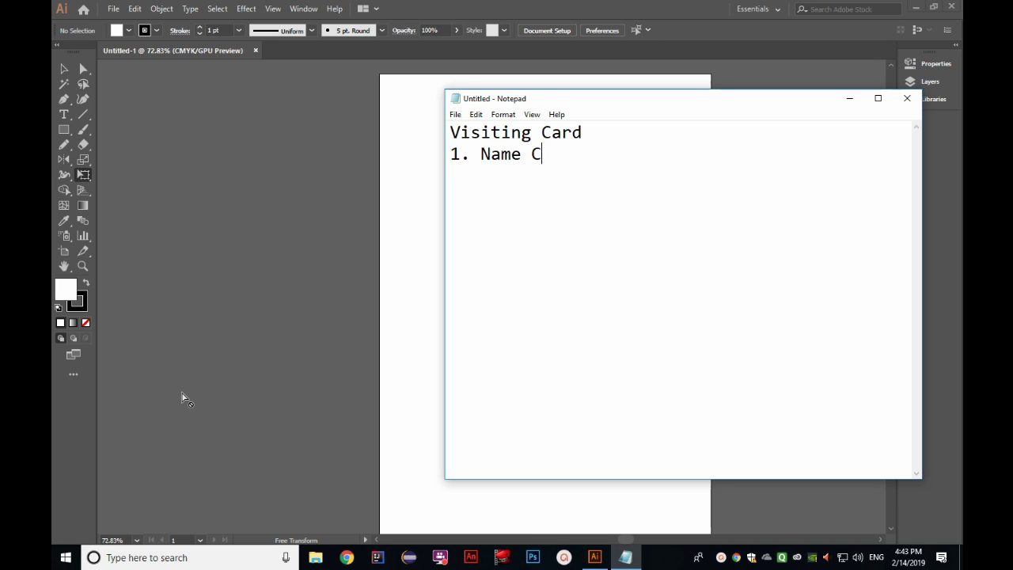
text(ompany)
key(Return)
text(2. Co)
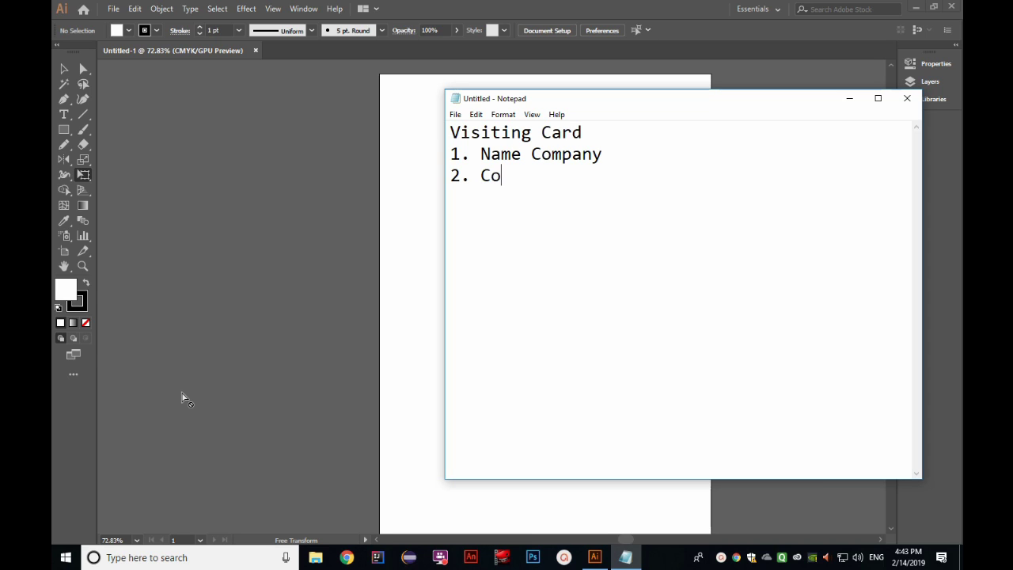
text(ntact Per)
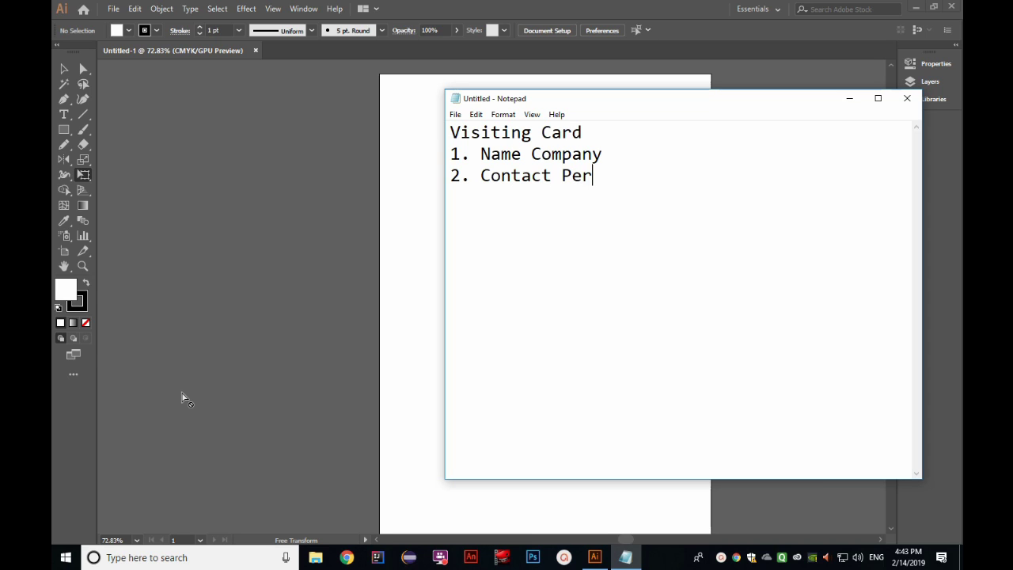
text(son Name)
Step: Add list items '3. Designation', '4. Address' and '5. Phone Number Comapny' on new lines
key(Return)
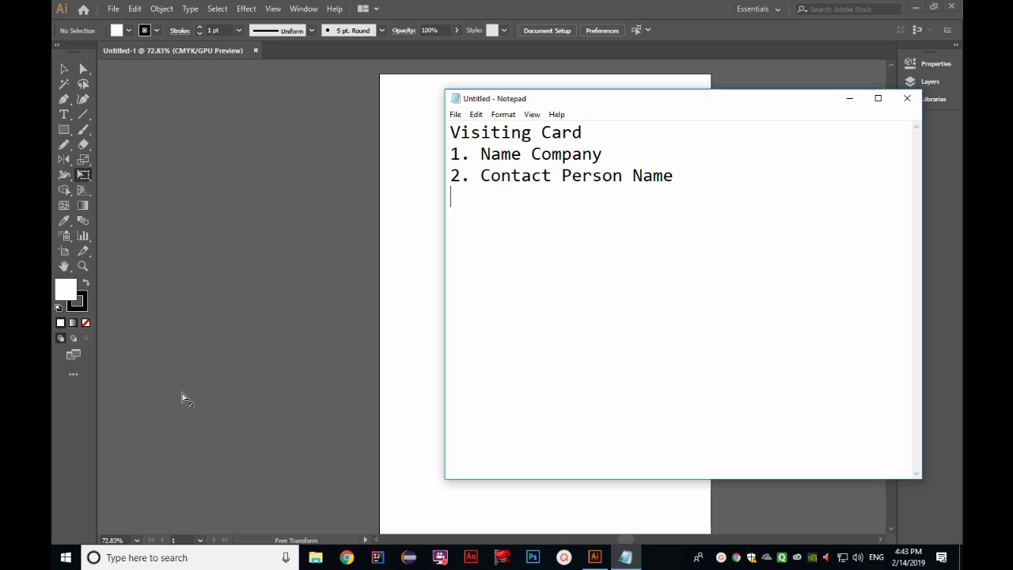
text(3. )
text(Desig)
text(nation)
key(Return)
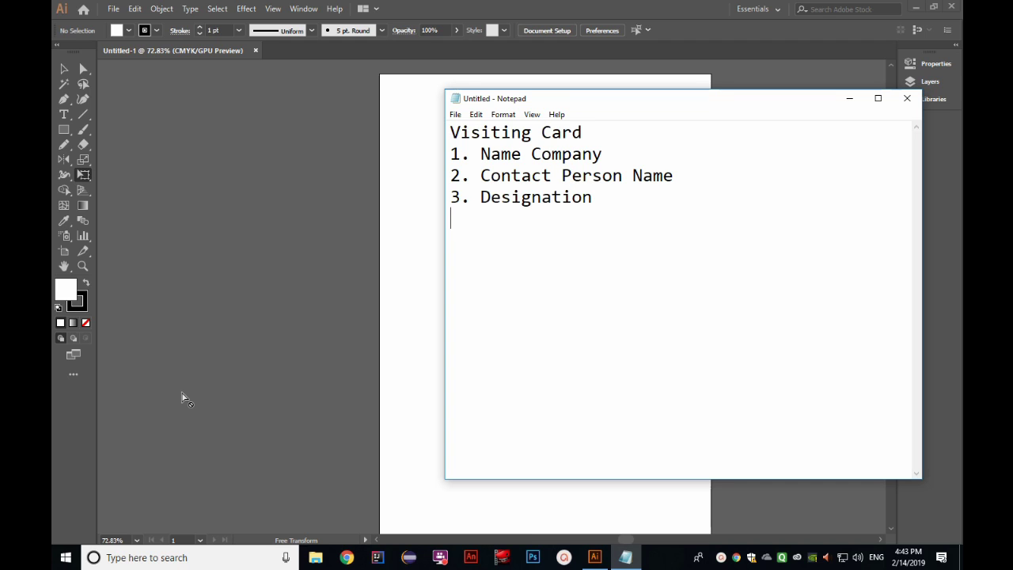
text(4. Add)
text(ress)
key(Return)
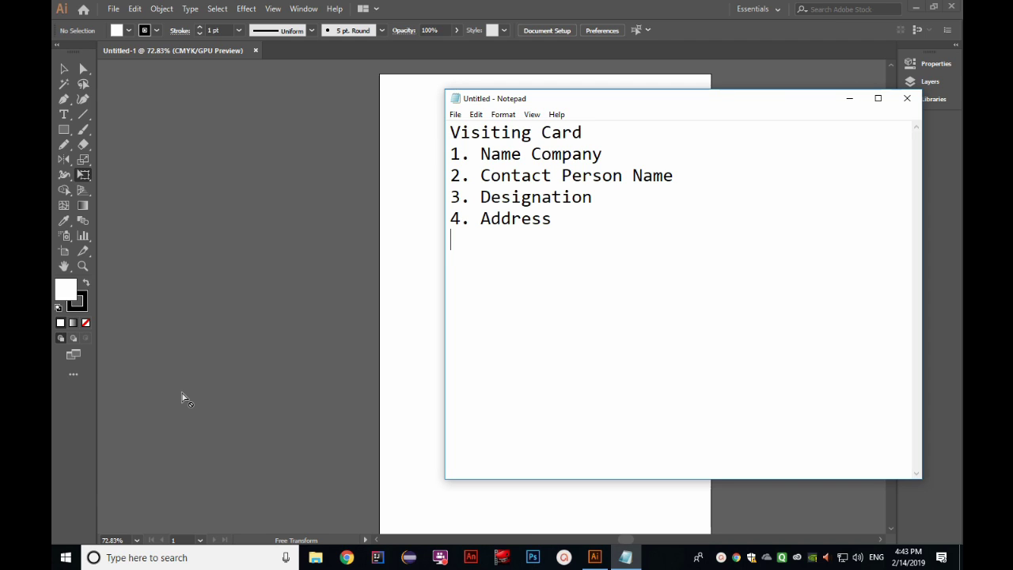
text(5. )
text(P)
text(hone )
text(Number)
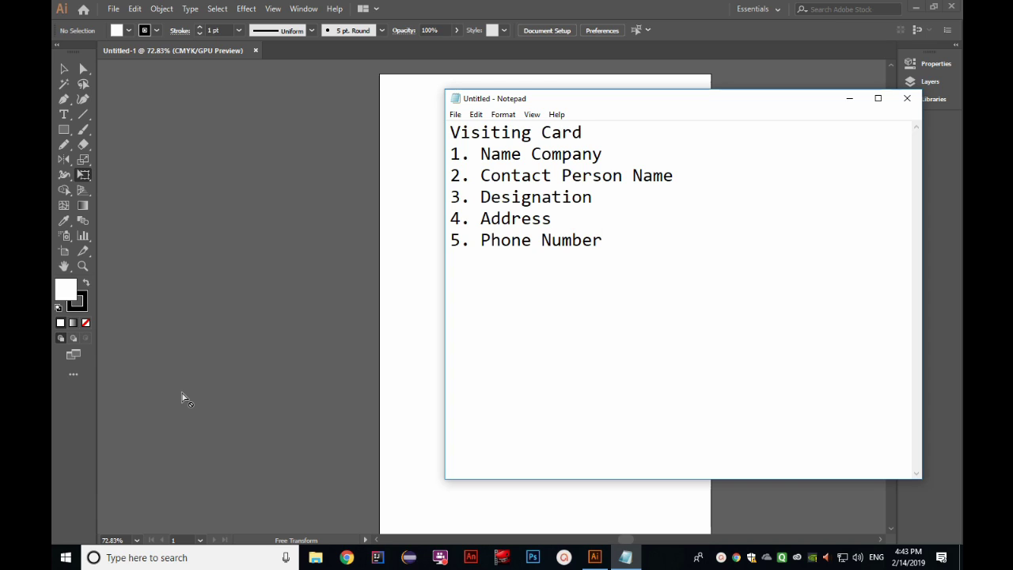
text( Comapn)
text(y)
Step: Add list items '6. Phone Number of Person' and '7. email id(Company/Person)'
key(Return)
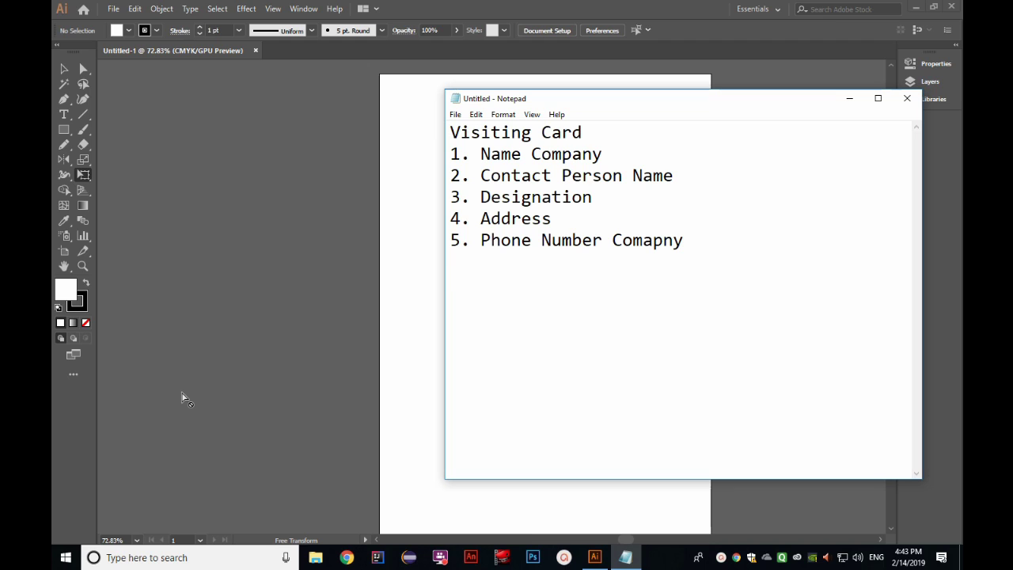
text(6. Ph)
text(one Numb)
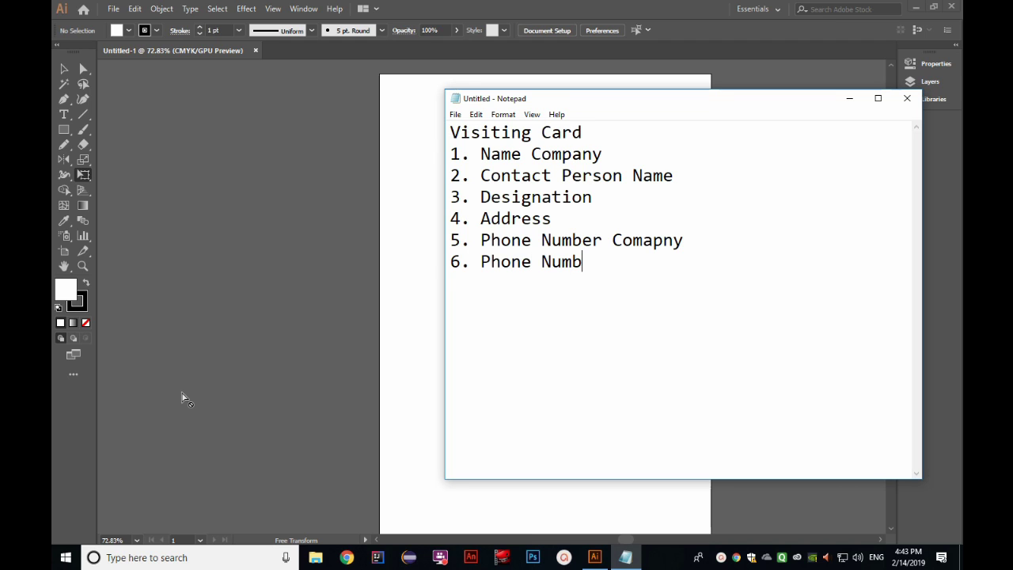
text(er of )
text(Person)
key(Return)
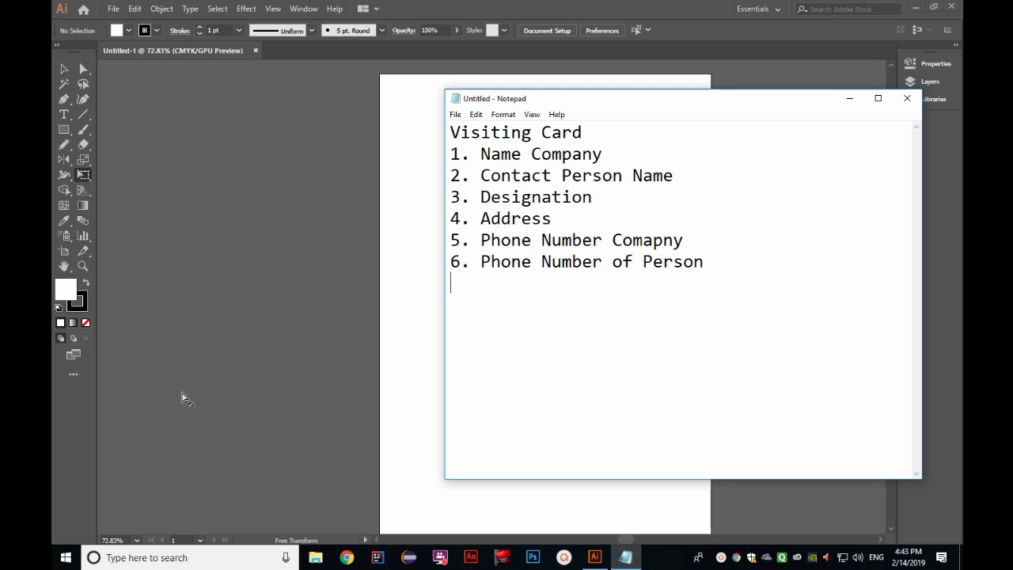
text(7. )
text(em)
text(ail id)
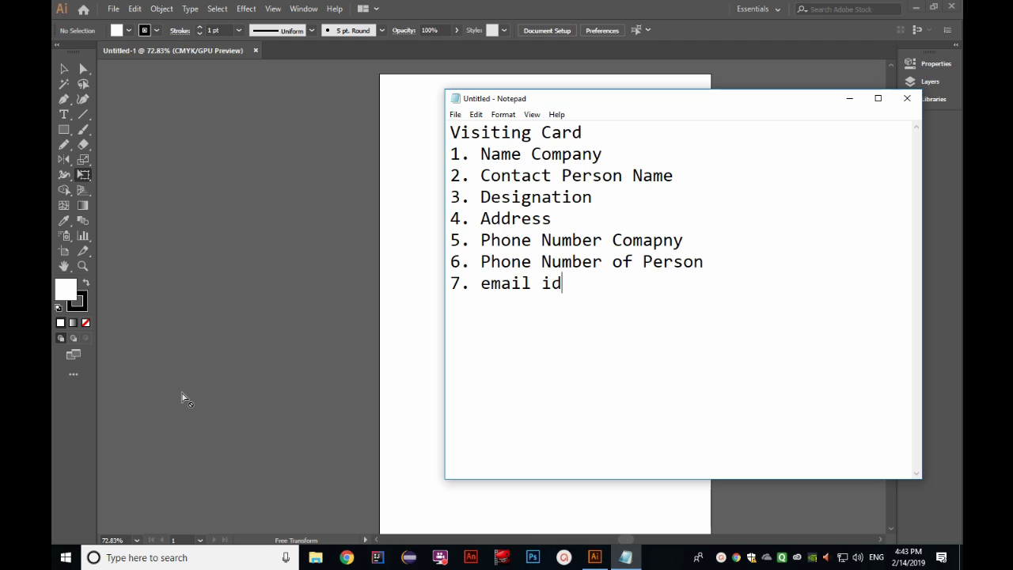
text((Compa)
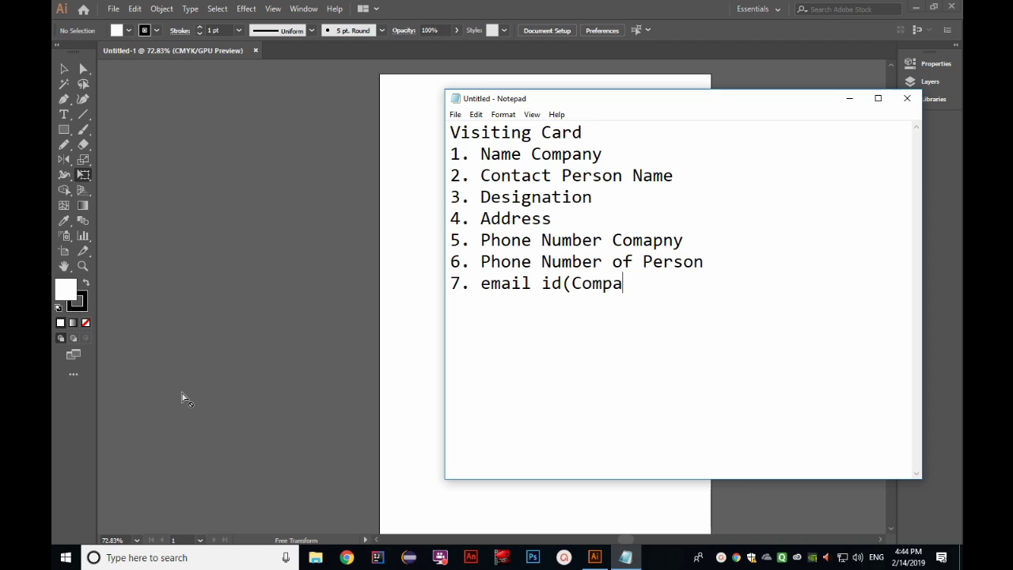
text(ny/Pe)
text(rson))
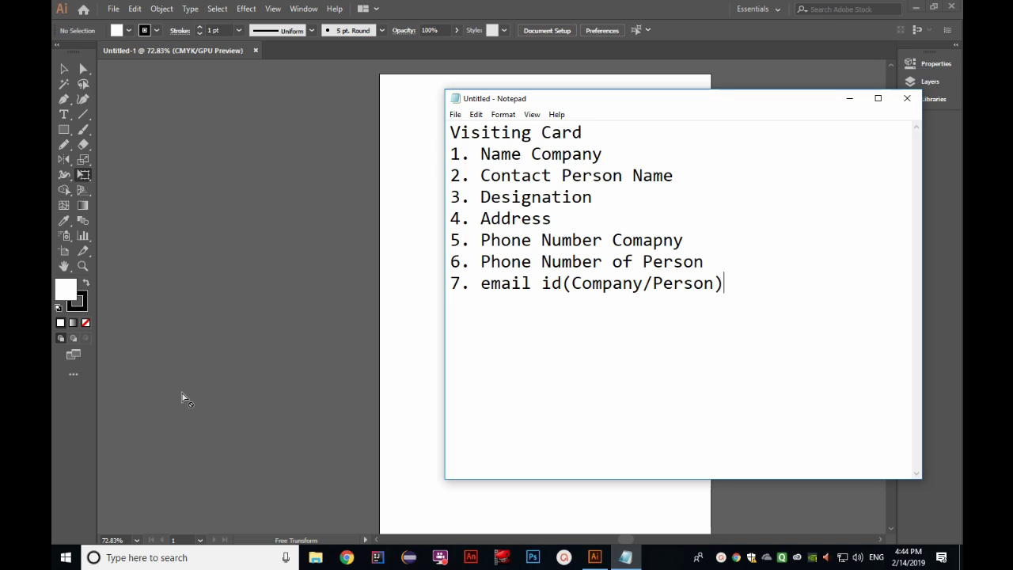
Step: Add items '8. Logo' and '9. website', correcting the mistyped letter
key(Return)
text(8. )
text(Logo)
key(Return)
text(9.)
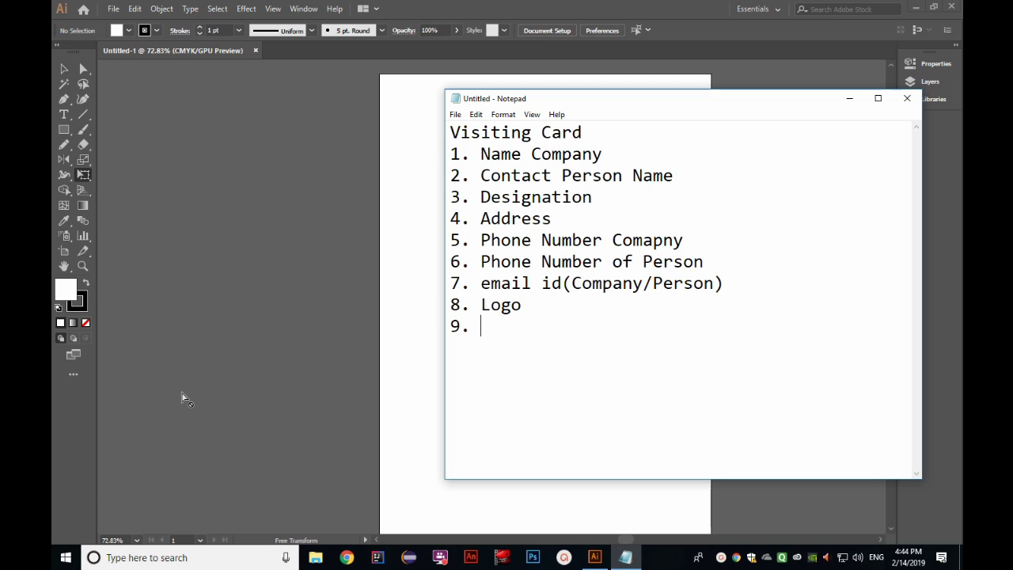
text(wb)
key(BackSpace)
text(ebsite)
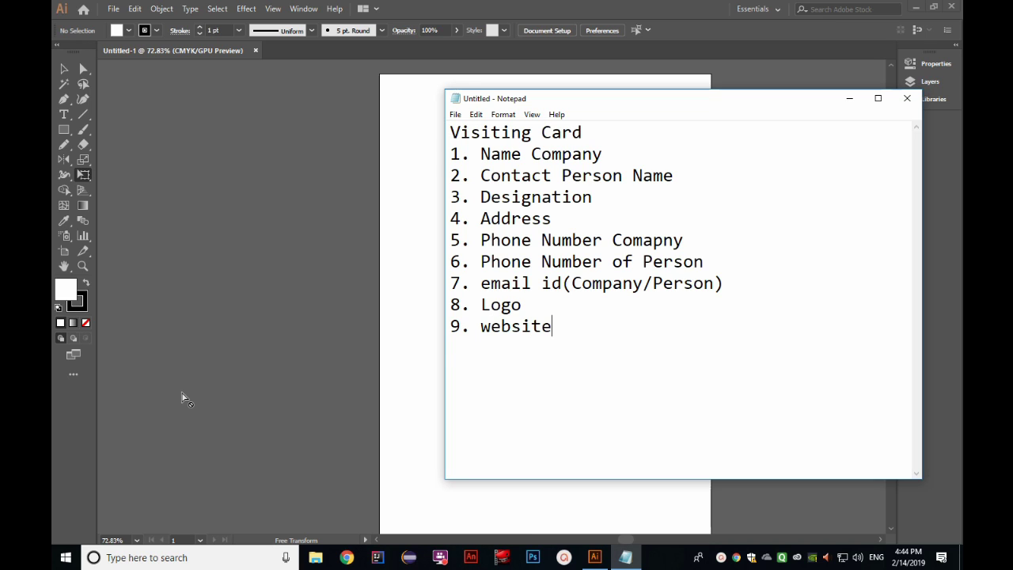
Step: Add '10. services' and a blank line, then return to Illustrator
key(Return)
text(10. )
text(services)
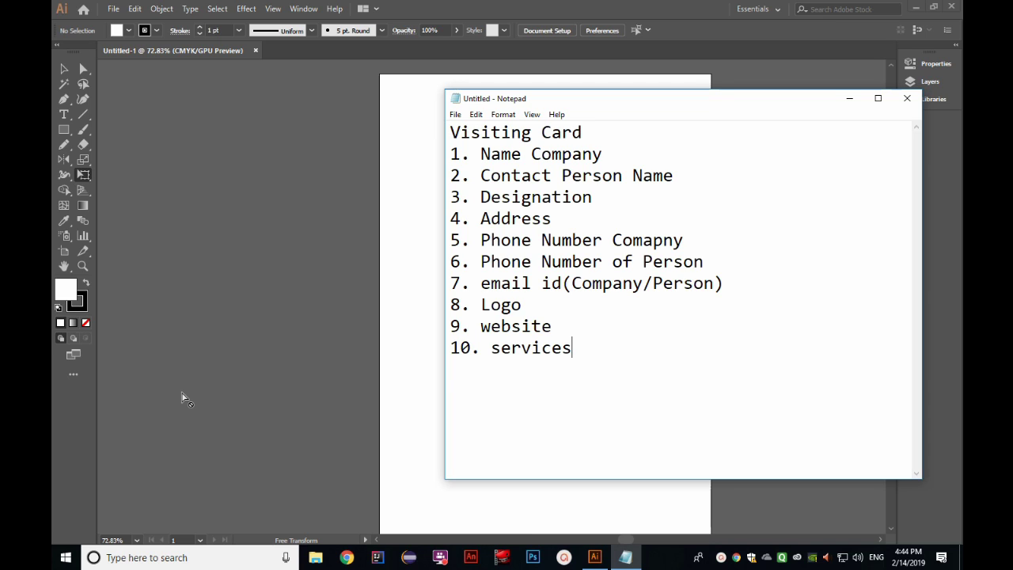
key(Return)
key(alt+Tab)
Step: Draw a rectangle on the upper part of the artboard with the Rectangle tool
click(63, 130)
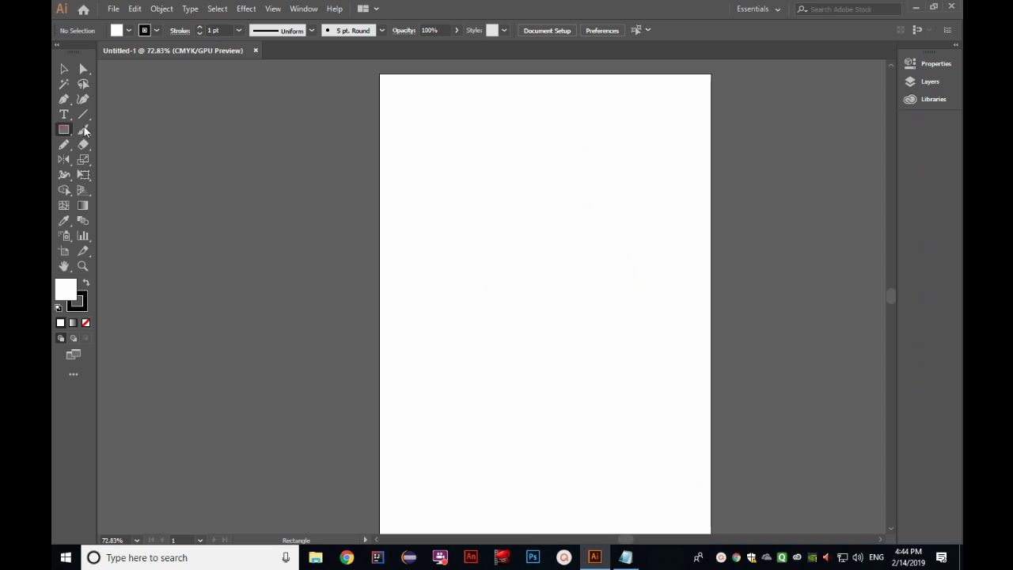
drag(445, 156, 606, 267)
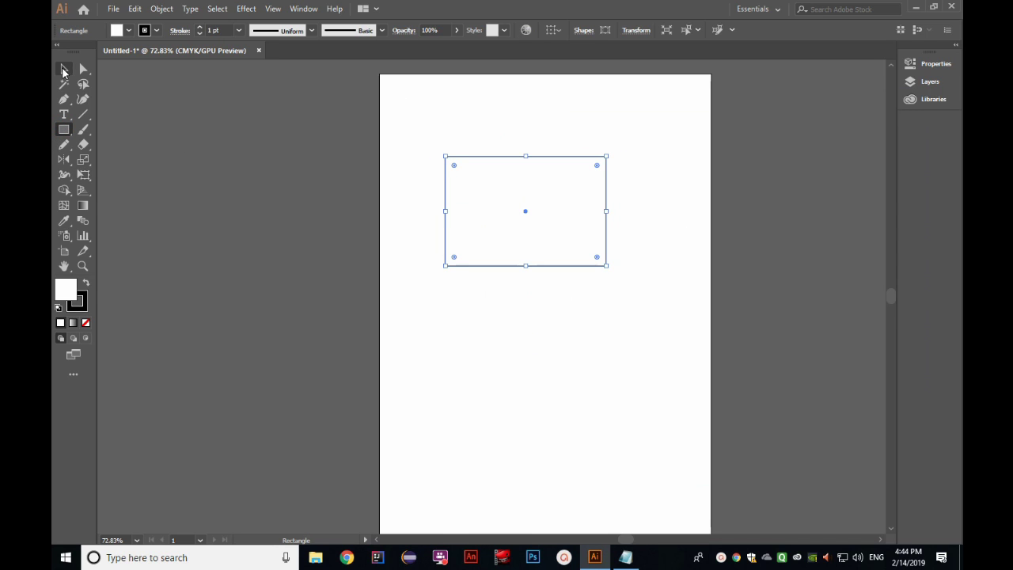
click(63, 70)
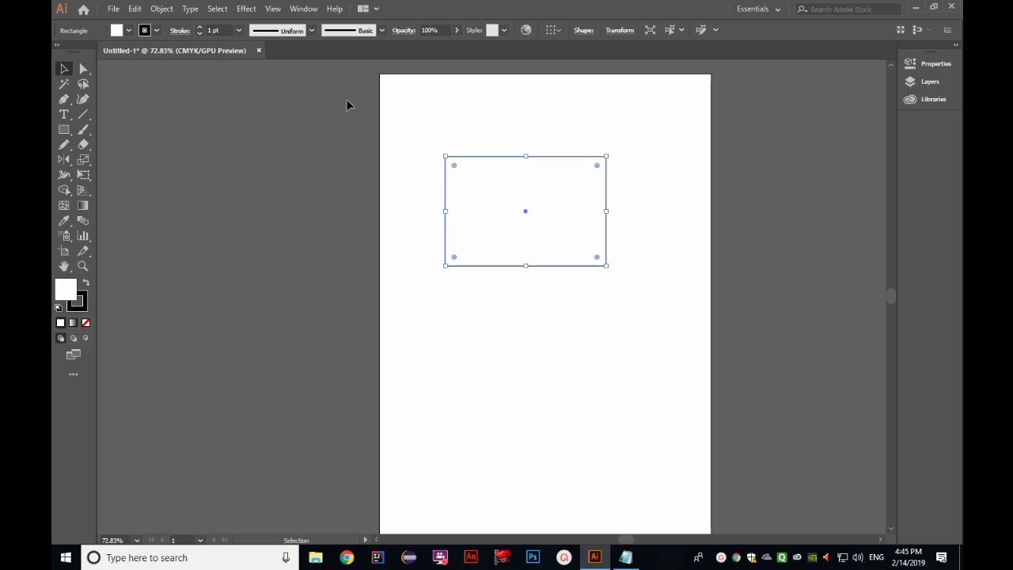
Step: Show the rulers and switch the ruler units to inches, keeping the rectangle selected
click(615, 32)
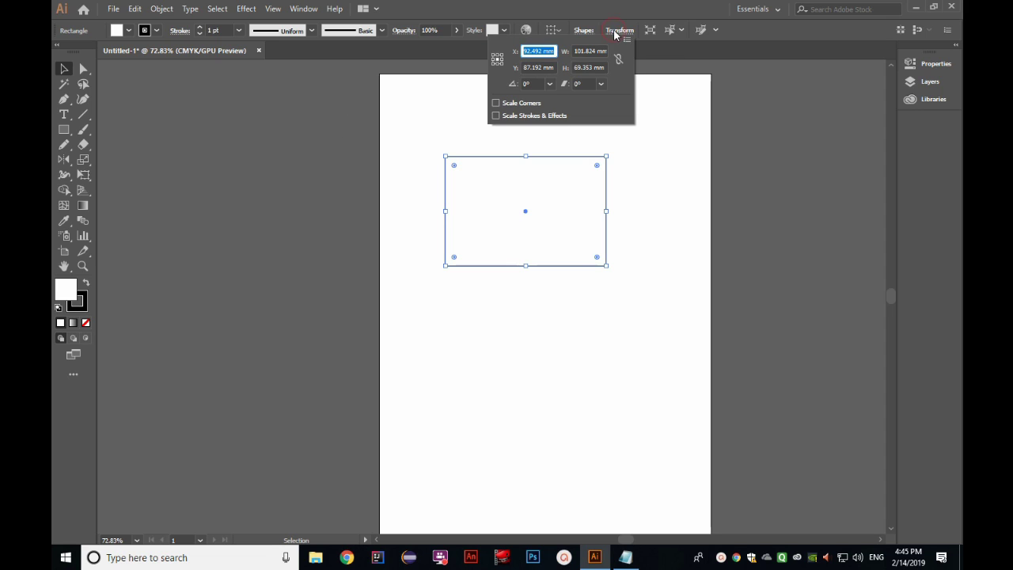
click(464, 100)
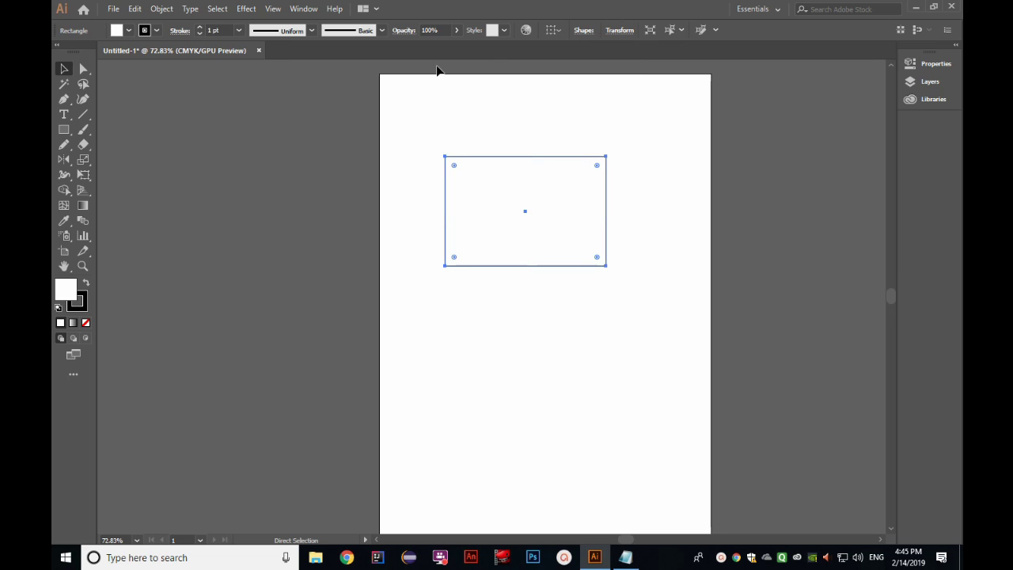
key(ctrl+r)
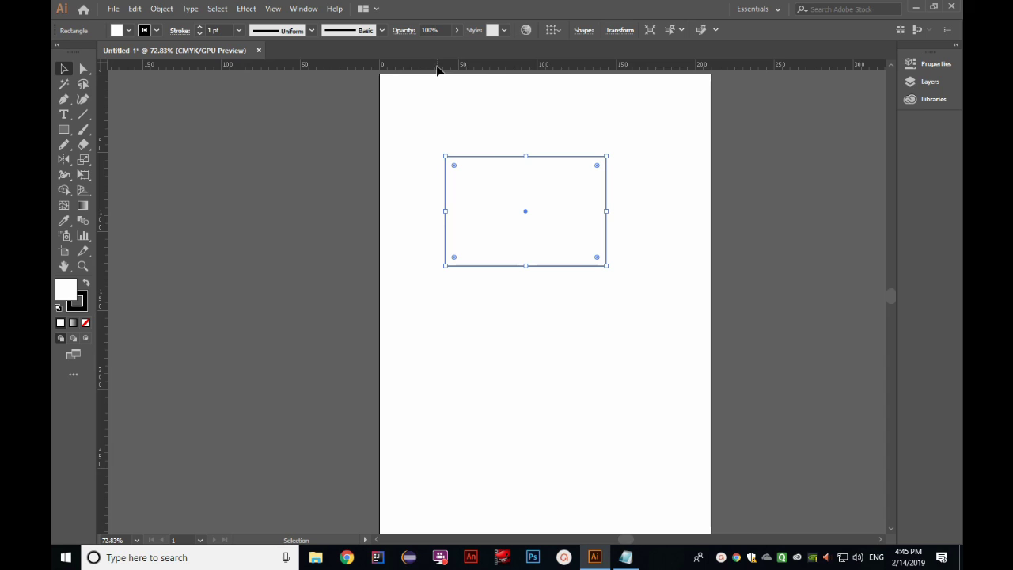
right_click(435, 71)
click(465, 100)
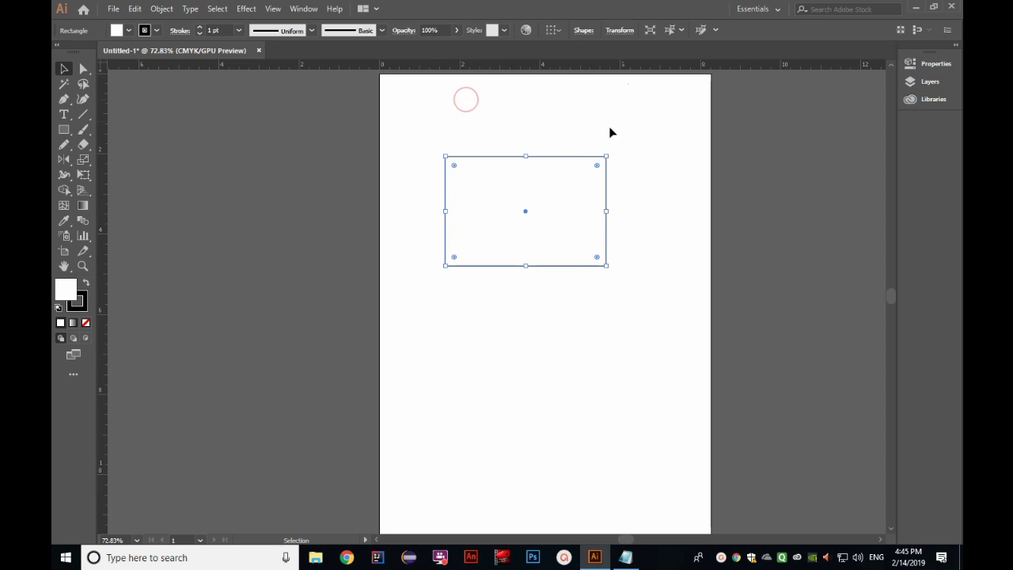
click(604, 118)
click(573, 158)
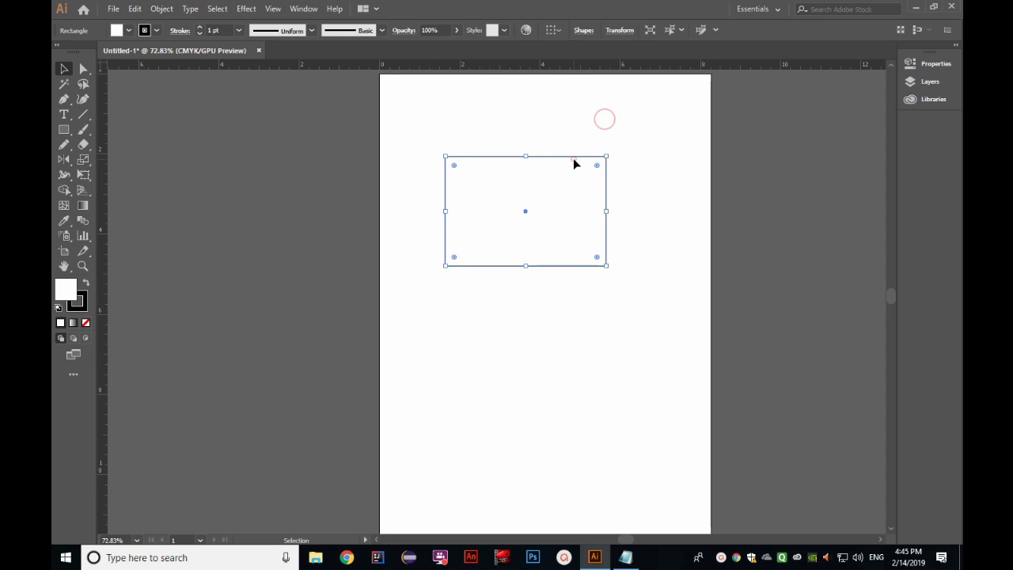
Step: Resize the rectangle to 3.5 in wide by 2.25 in tall in the Transform settings
click(619, 30)
click(574, 51)
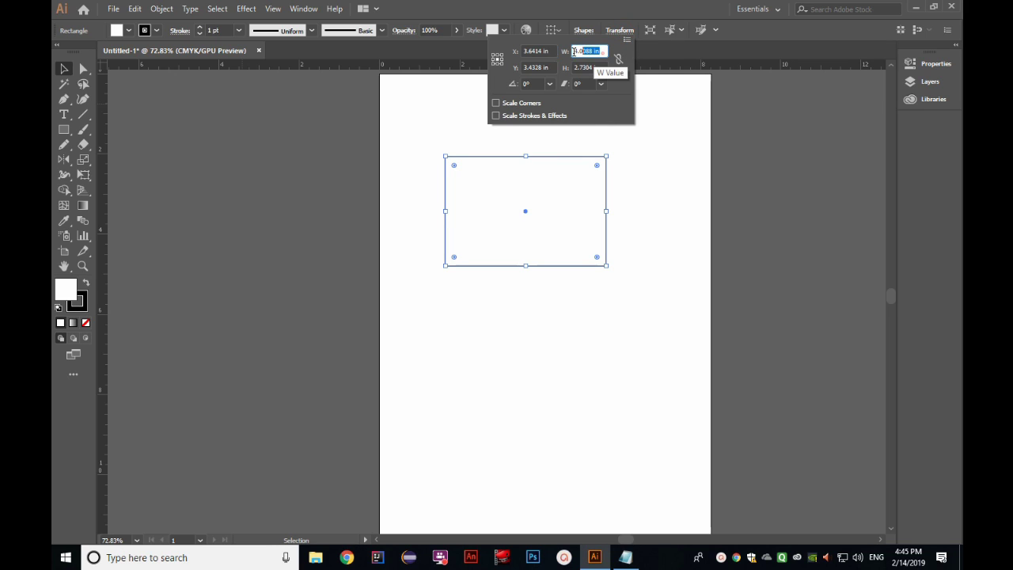
double_click(574, 50)
text(3.5)
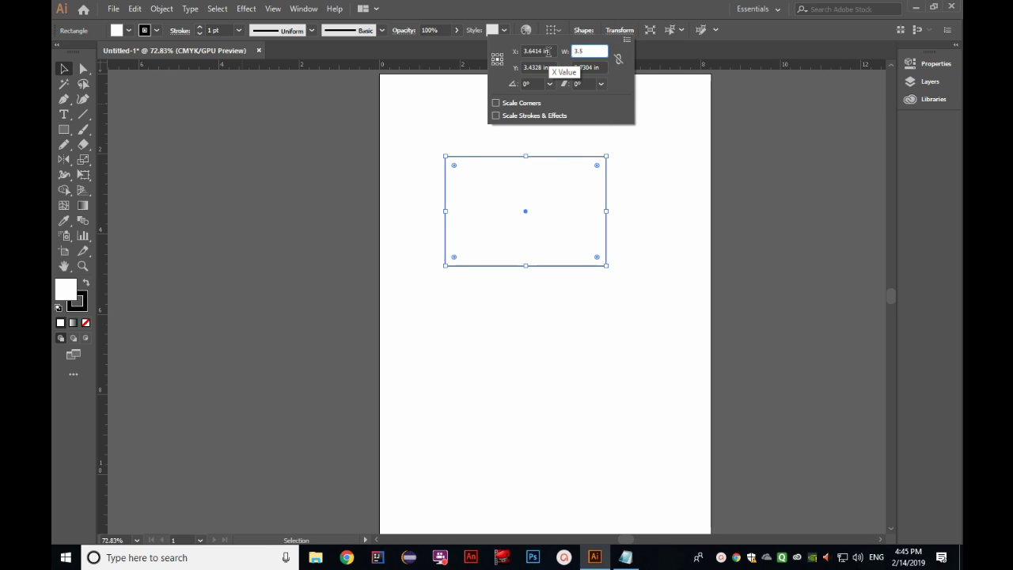
key(Tab)
text(1)
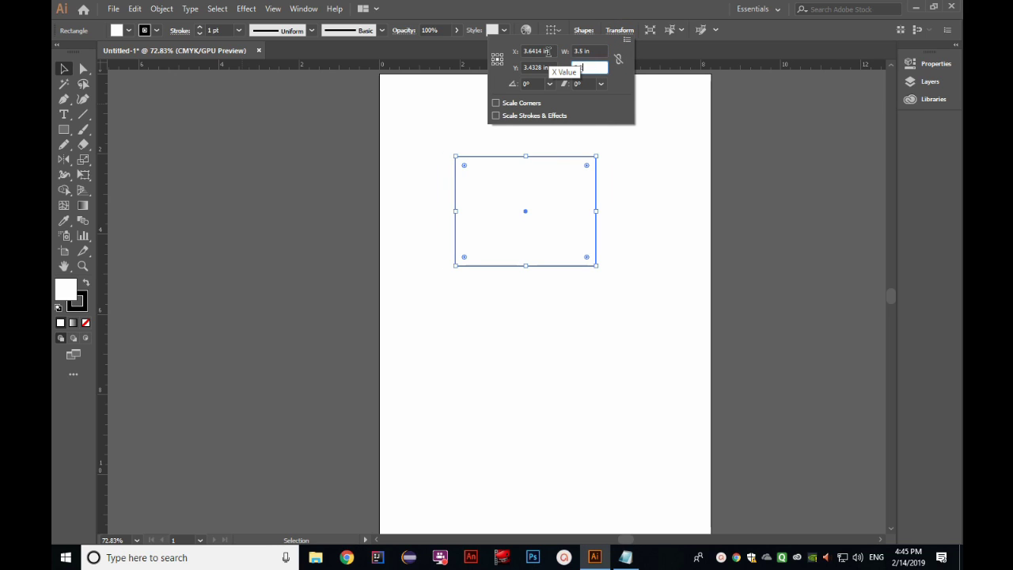
text(.25)
key(Return)
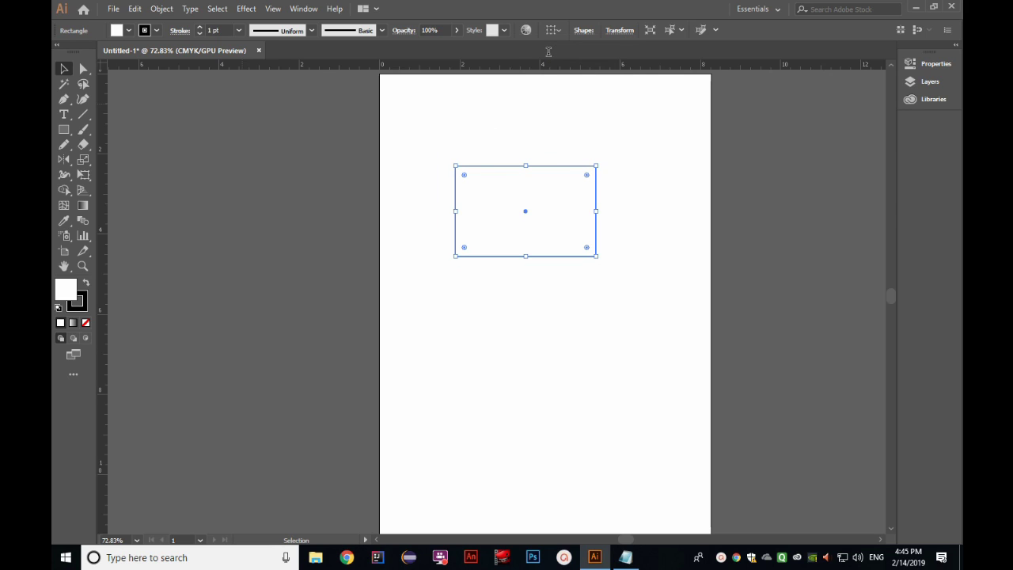
click(620, 30)
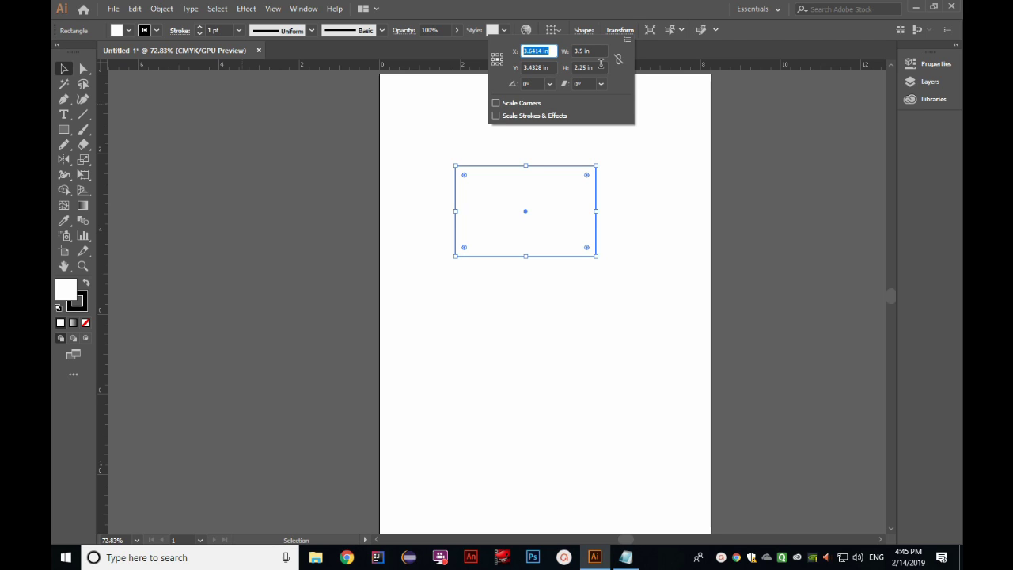
click(624, 150)
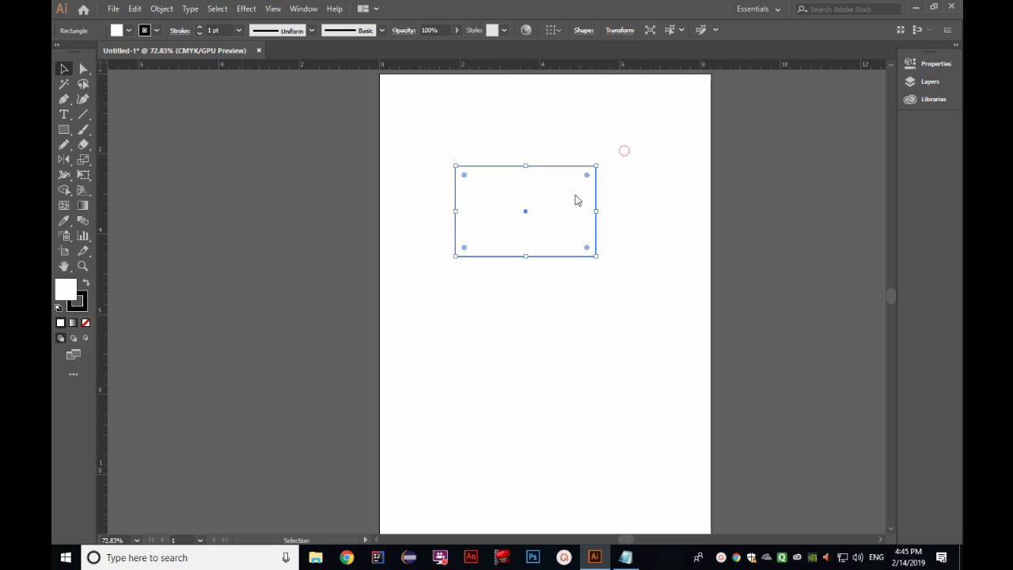
Step: Center the rectangle horizontally and vertically relative to the artboard with the Align panel
click(568, 191)
click(303, 9)
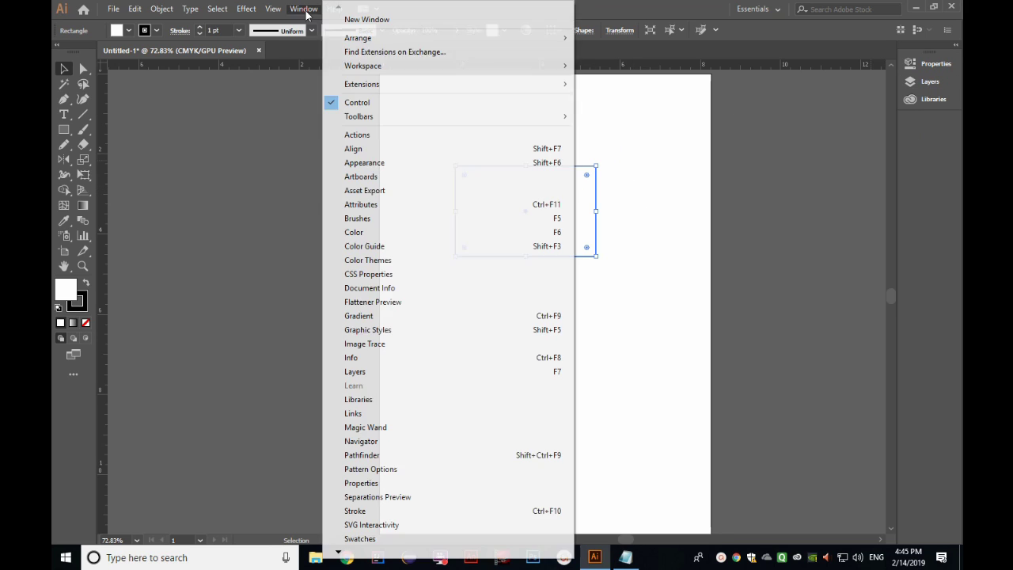
click(544, 153)
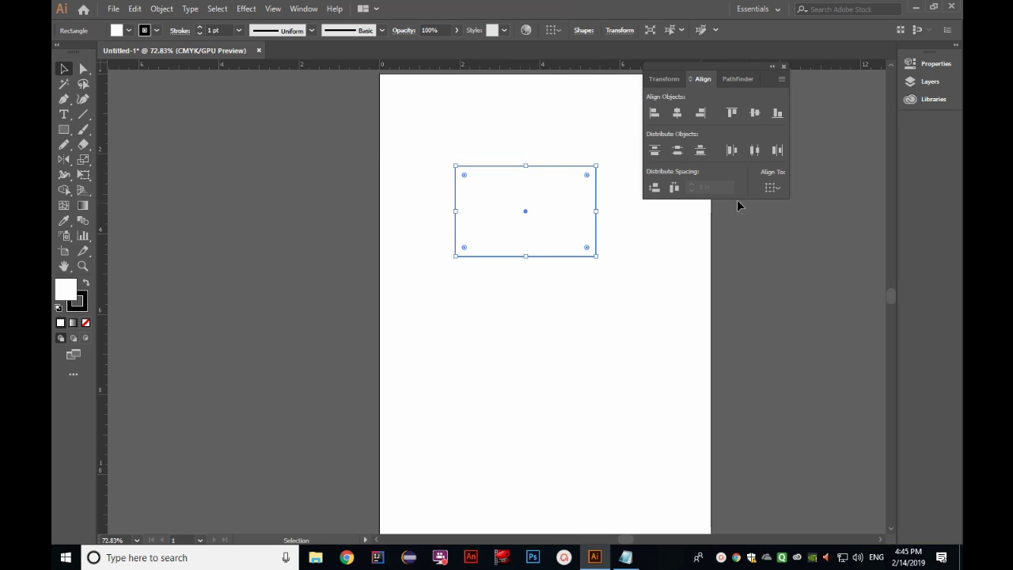
click(771, 187)
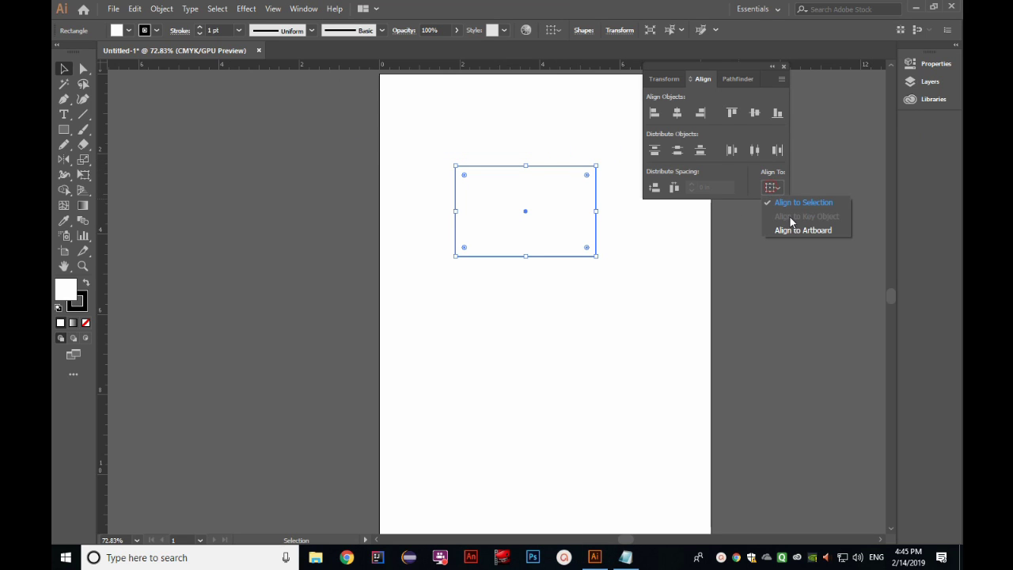
click(794, 230)
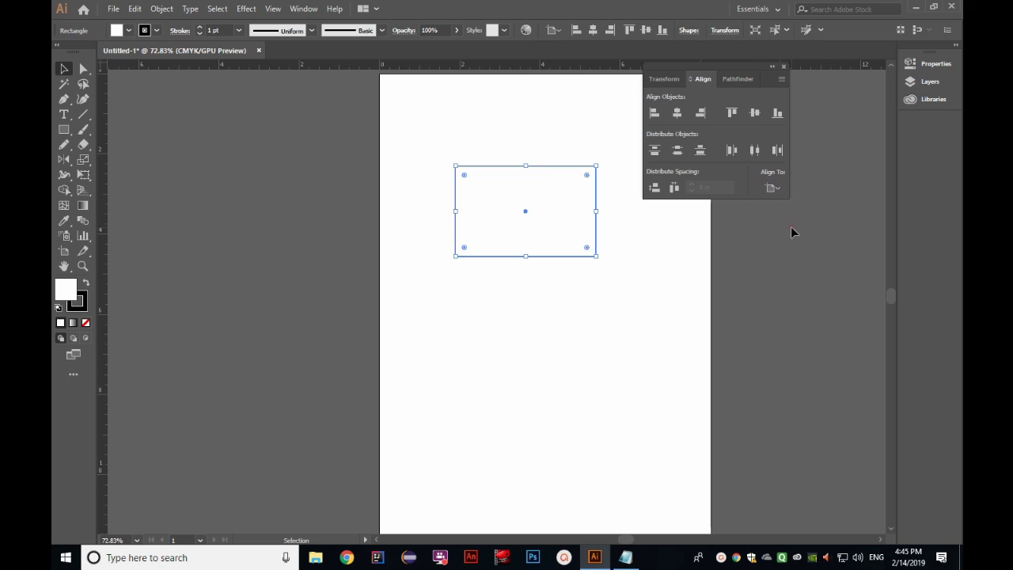
click(676, 113)
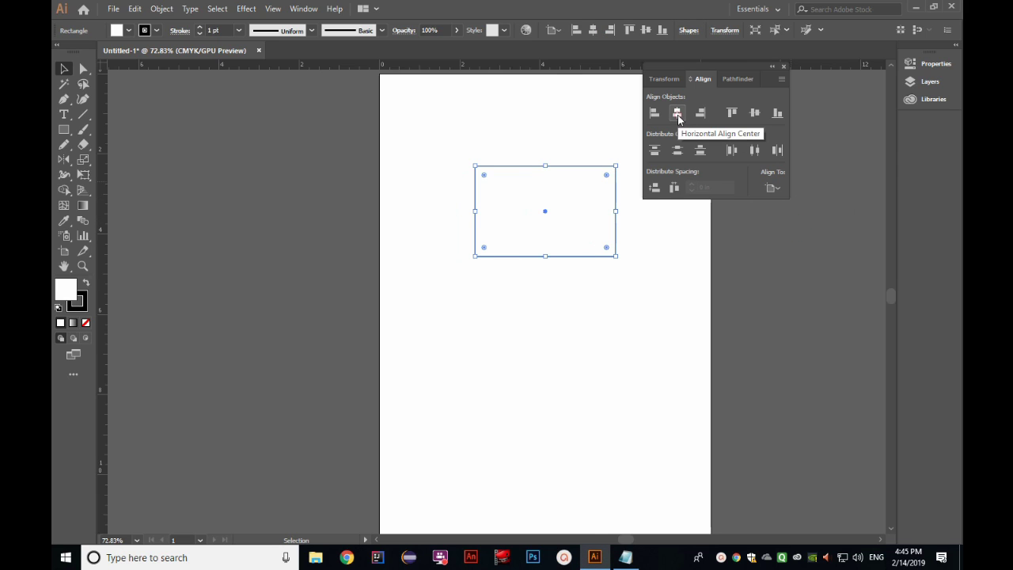
click(754, 113)
click(664, 281)
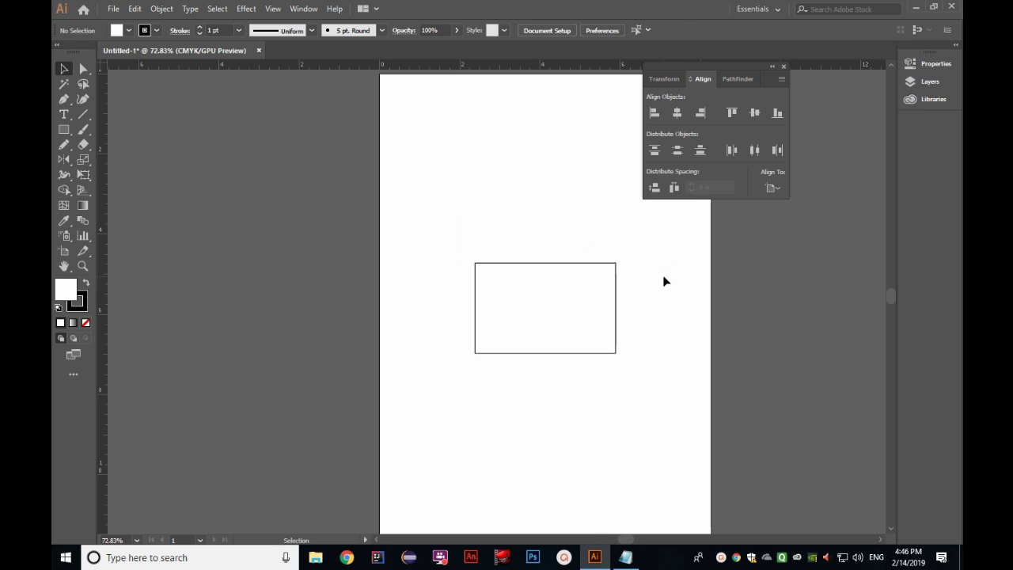
Step: Zoom and pan to a close-up of the card rectangle and close the Align panel
key(ctrl+space)
mouse_move(548, 308)
mouse_down()
mouse_move(665, 357)
mouse_move(774, 444)
mouse_up()
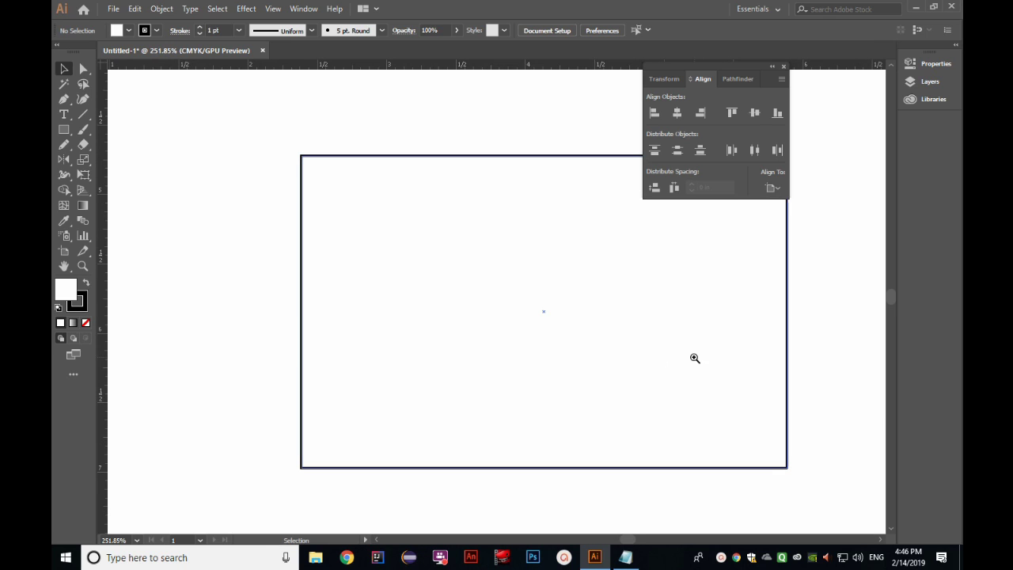
drag(696, 289, 554, 289)
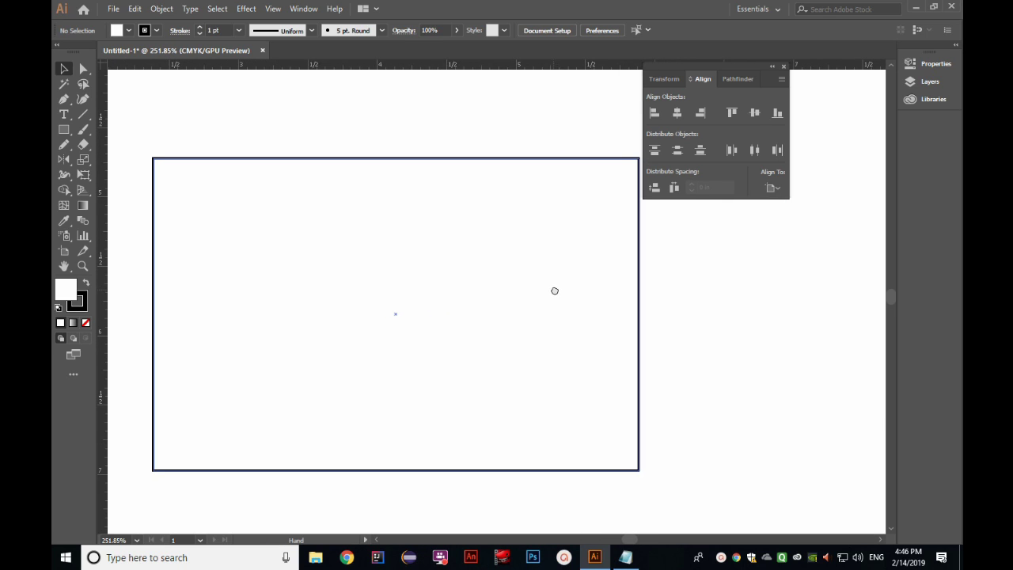
click(783, 67)
drag(445, 258, 526, 251)
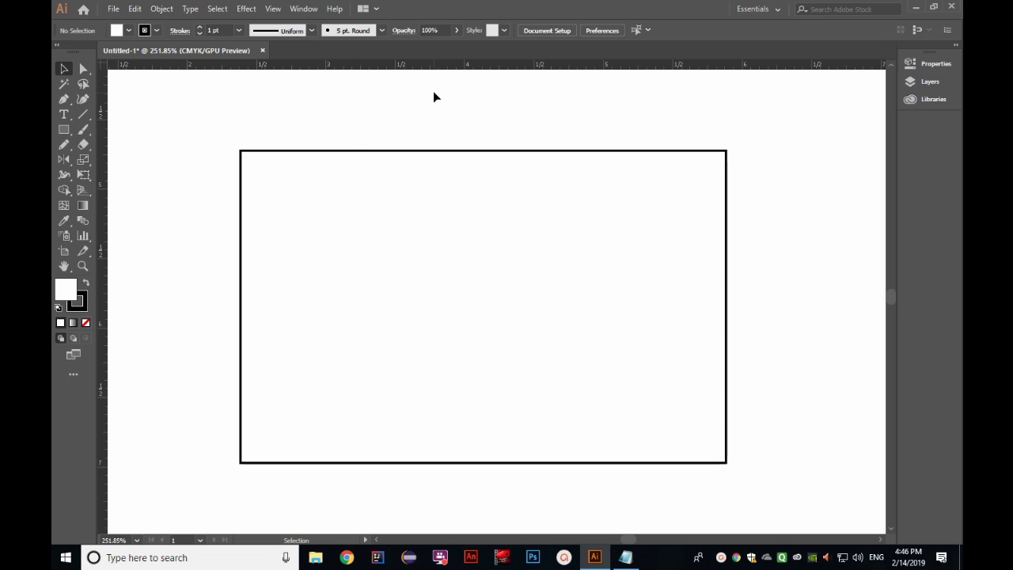
key(a)
key(v)
click(242, 151)
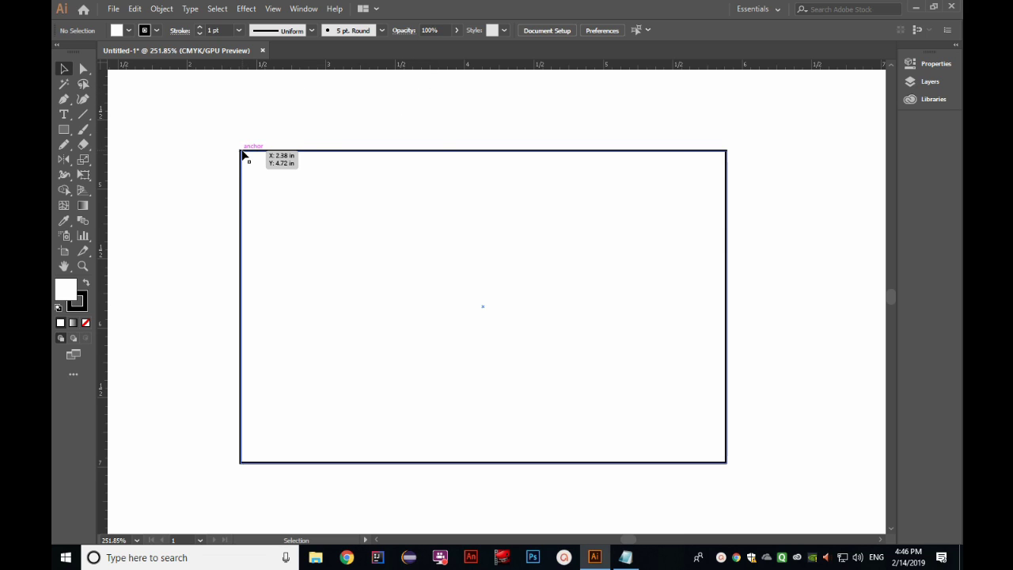
click(198, 87)
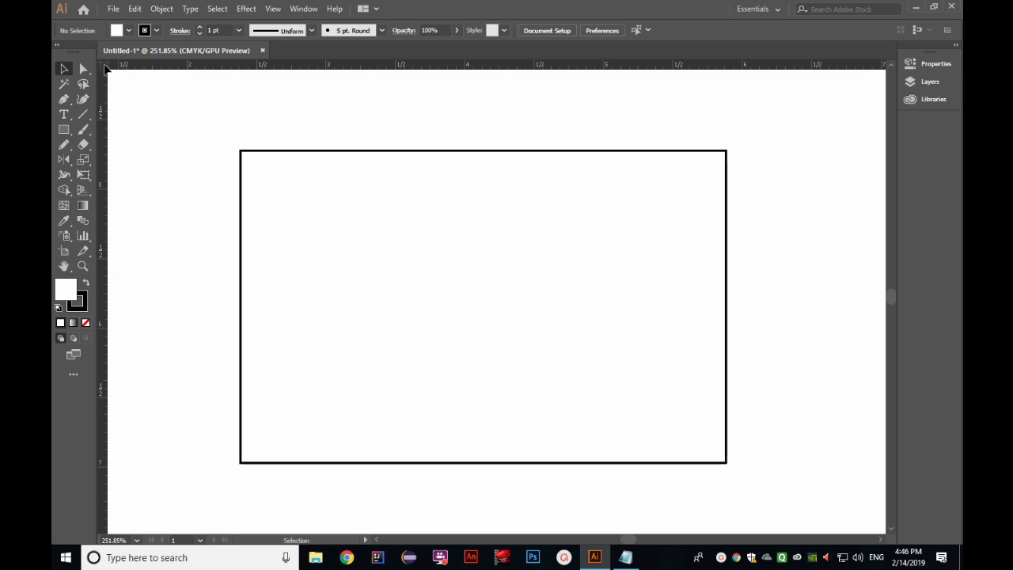
Step: Move the ruler origin to the card's top-left corner so it reads X 0, Y 0
mouse_move(104, 69)
mouse_down()
mouse_move(220, 112)
mouse_move(242, 135)
mouse_move(242, 151)
mouse_up()
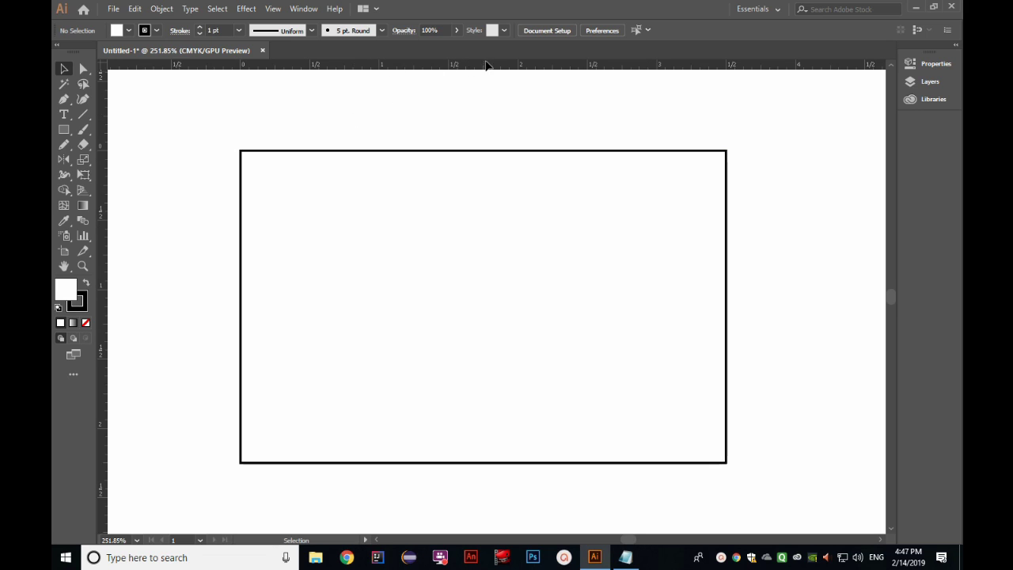
Step: Add horizontal guides just inside the card's top and bottom edges
drag(481, 67, 482, 113)
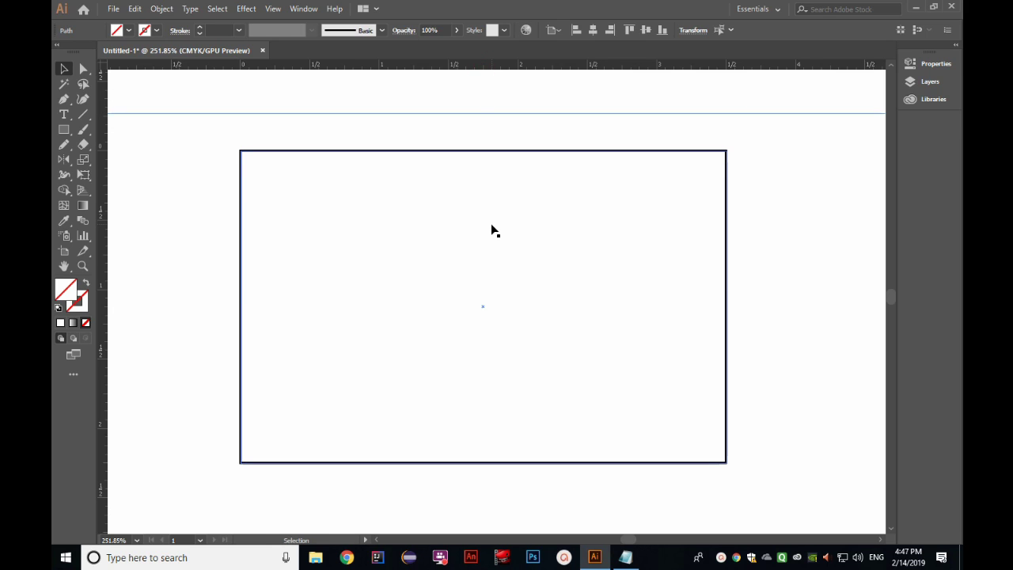
key(Delete)
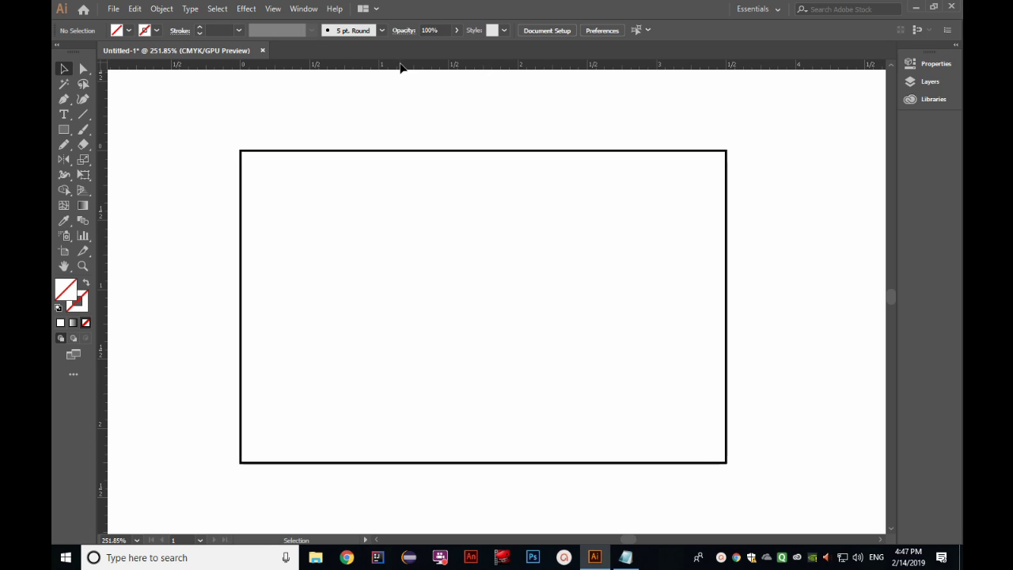
drag(401, 68, 386, 149)
mouse_move(385, 145)
mouse_down()
mouse_move(117, 156)
mouse_move(244, 167)
mouse_move(345, 194)
mouse_move(376, 167)
mouse_up()
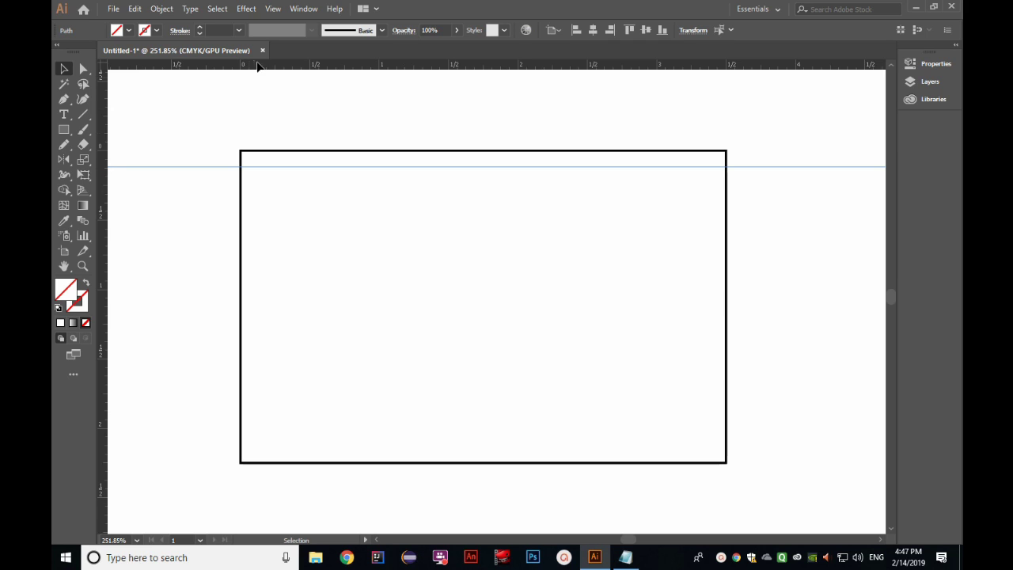
mouse_move(278, 68)
mouse_down()
mouse_move(376, 442)
mouse_move(388, 450)
mouse_up()
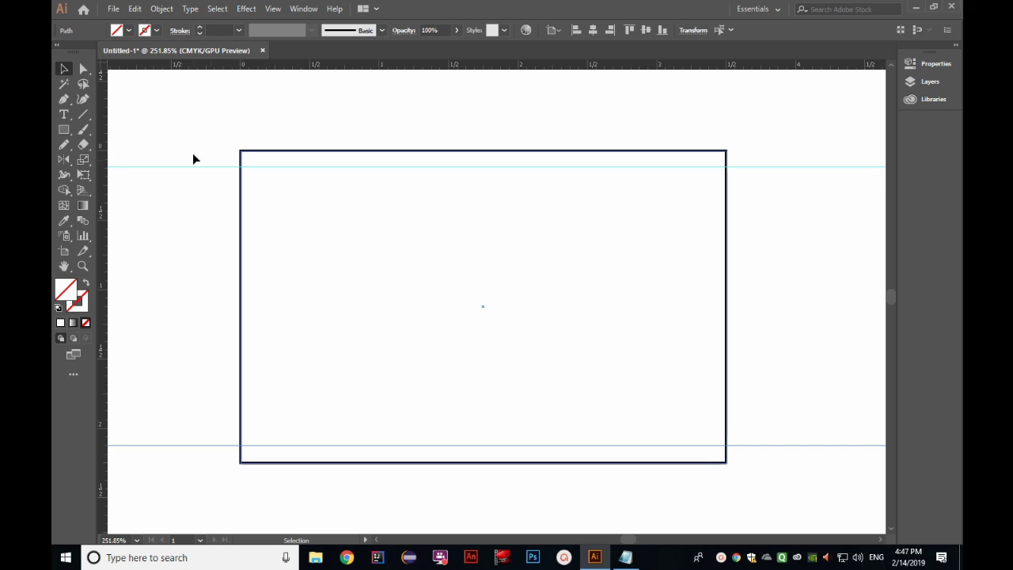
click(112, 193)
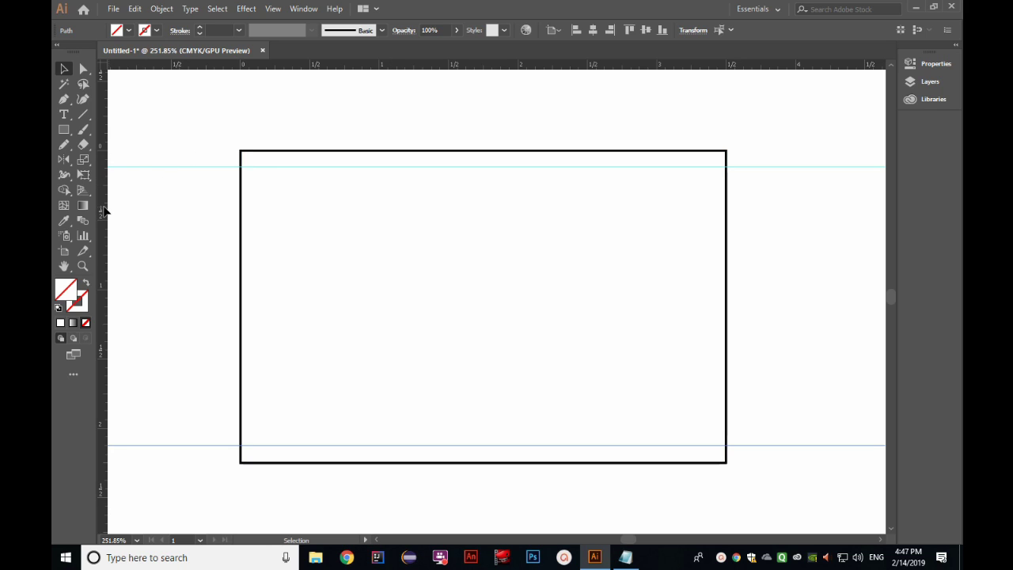
Step: Add vertical guides just inside the card's left and right edges
drag(111, 211, 258, 191)
drag(258, 191, 258, 191)
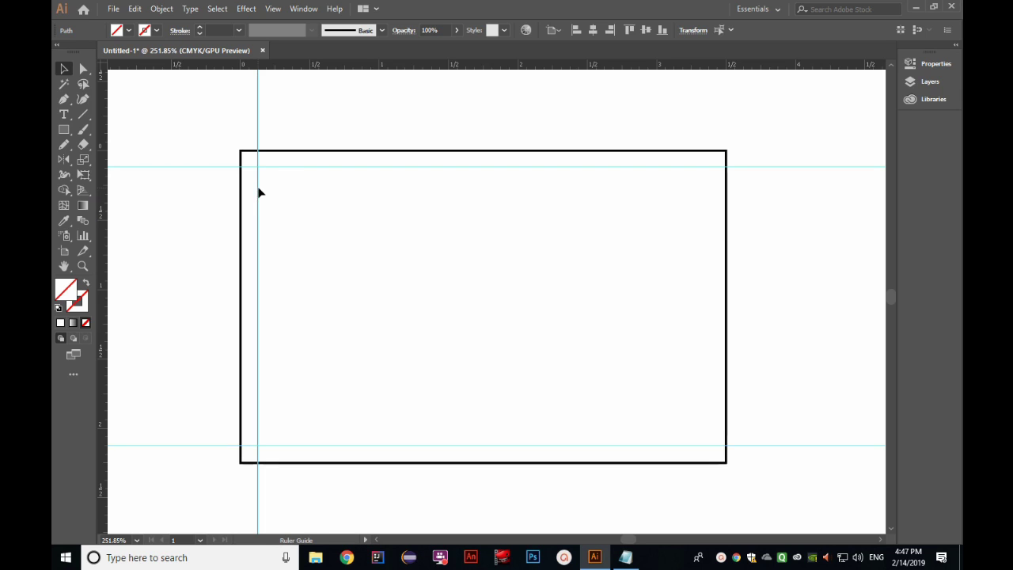
click(108, 189)
mouse_move(102, 192)
mouse_down()
mouse_move(721, 176)
mouse_move(707, 177)
mouse_up()
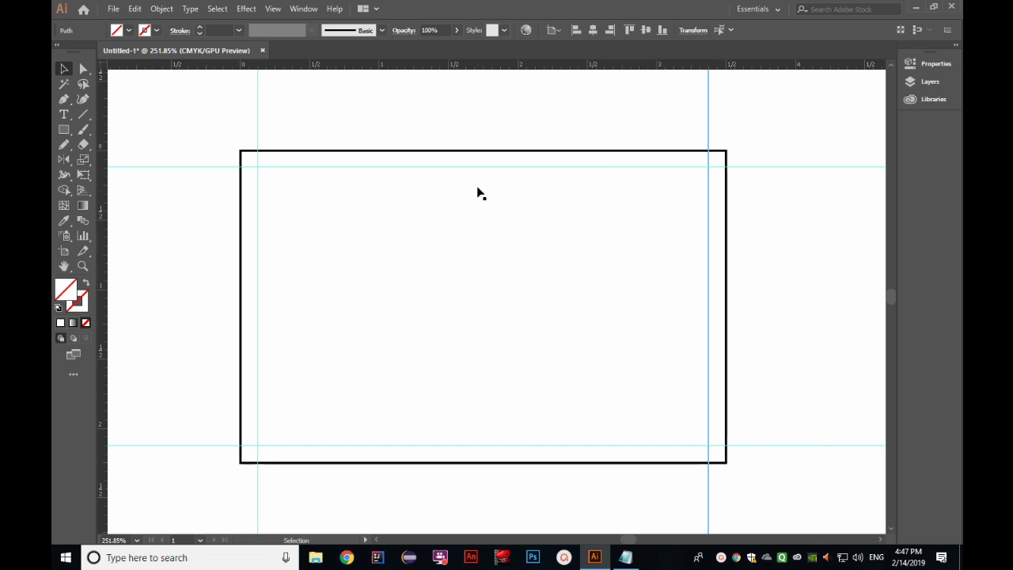
Step: Adjust the top guide so it sits just inside the card's top edge
click(220, 166)
mouse_move(218, 165)
mouse_down()
mouse_move(352, 142)
mouse_move(360, 154)
mouse_up()
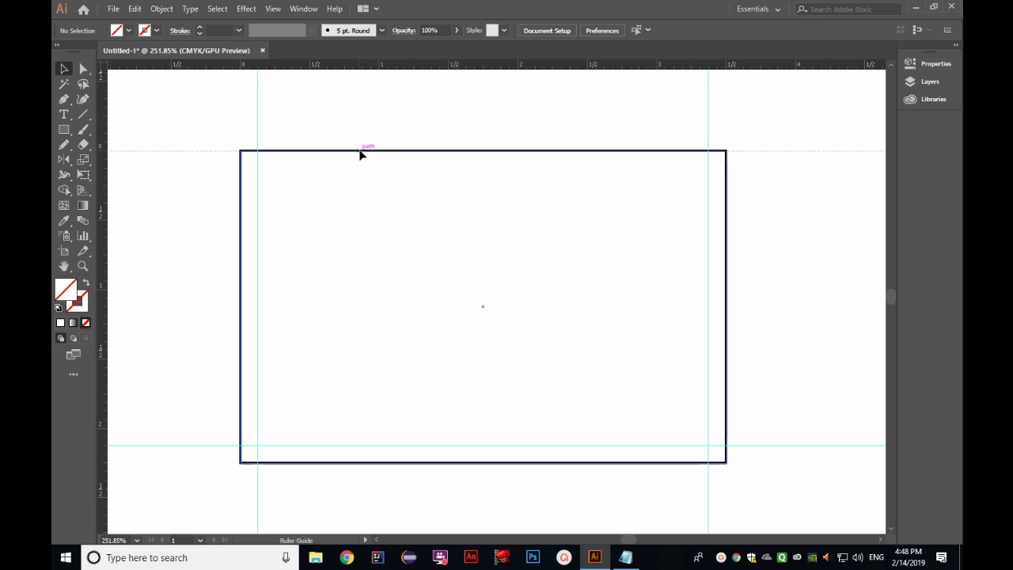
drag(360, 155, 349, 288)
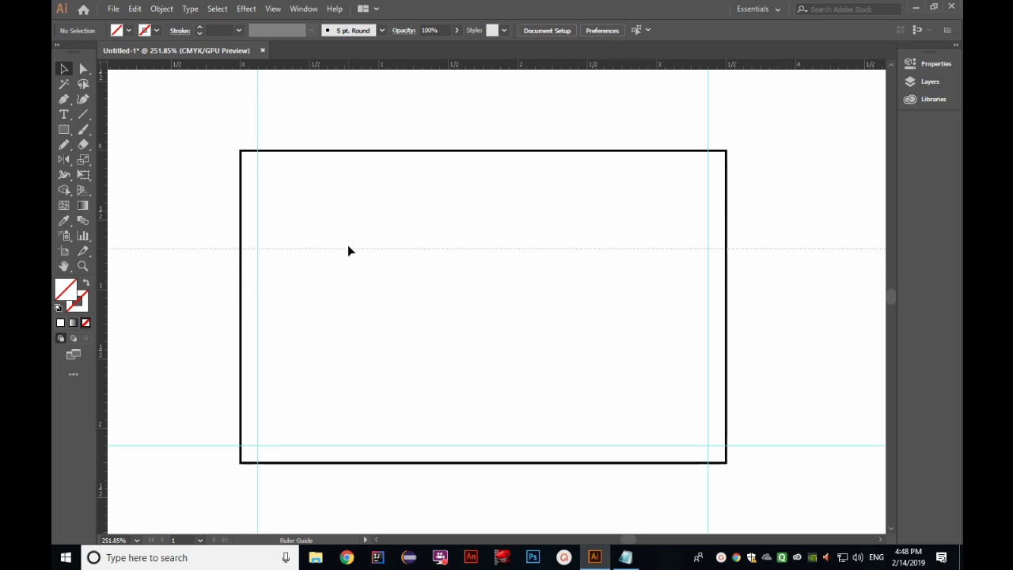
drag(348, 245, 357, 185)
drag(356, 190, 365, 172)
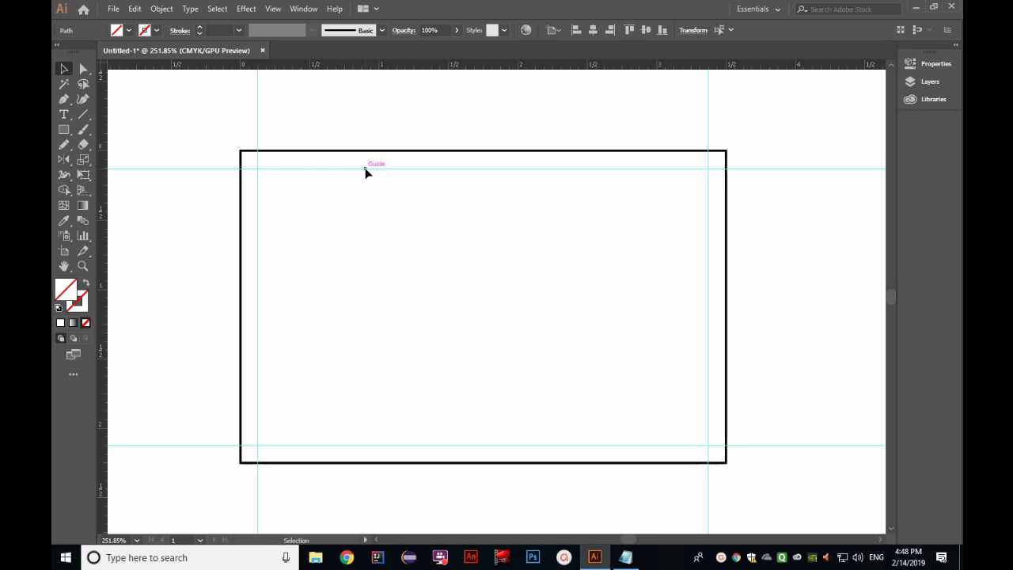
Step: Add a text note above the card reading 'margin 1/8 inch'
click(360, 221)
click(64, 114)
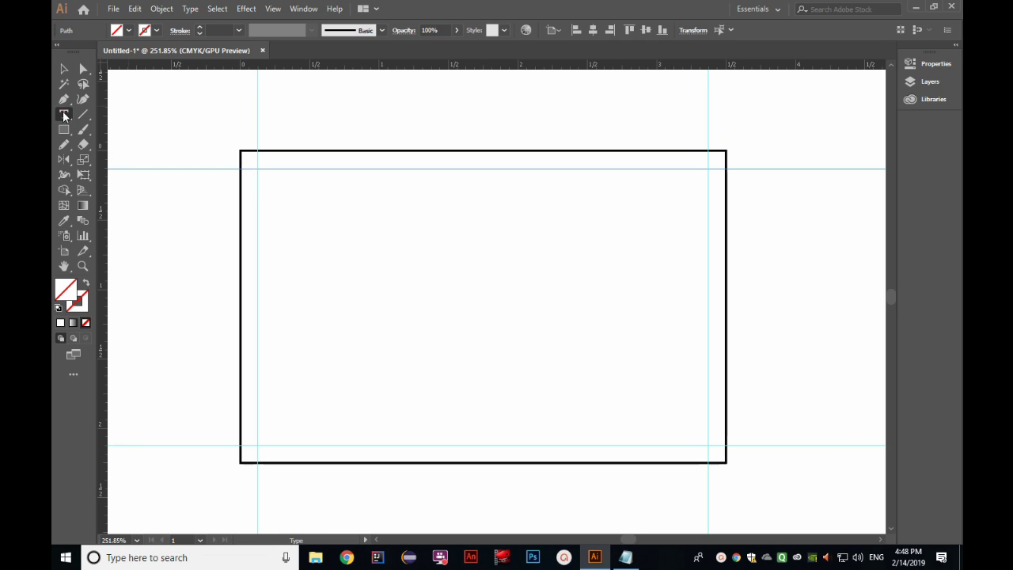
click(354, 130)
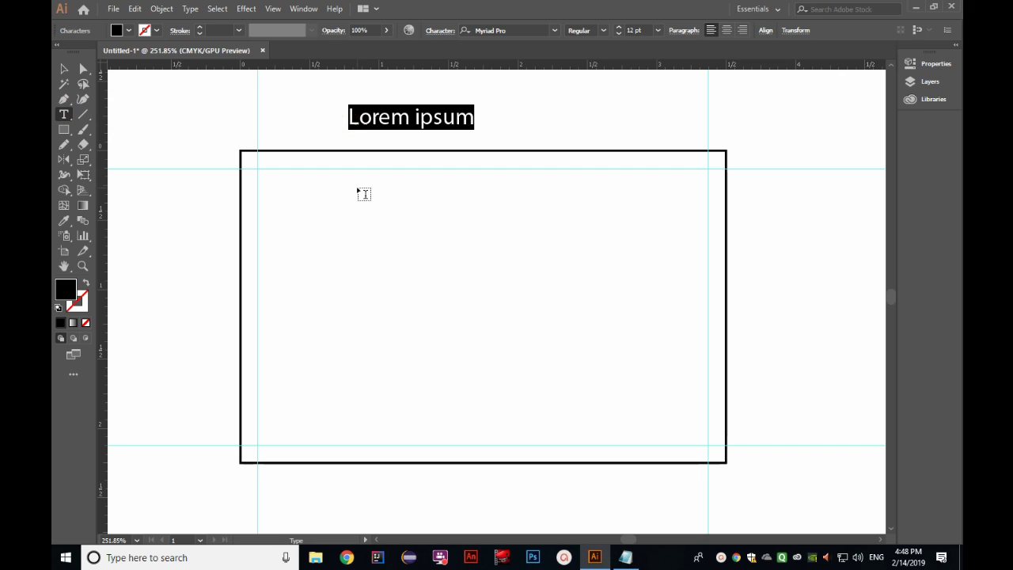
text(margin)
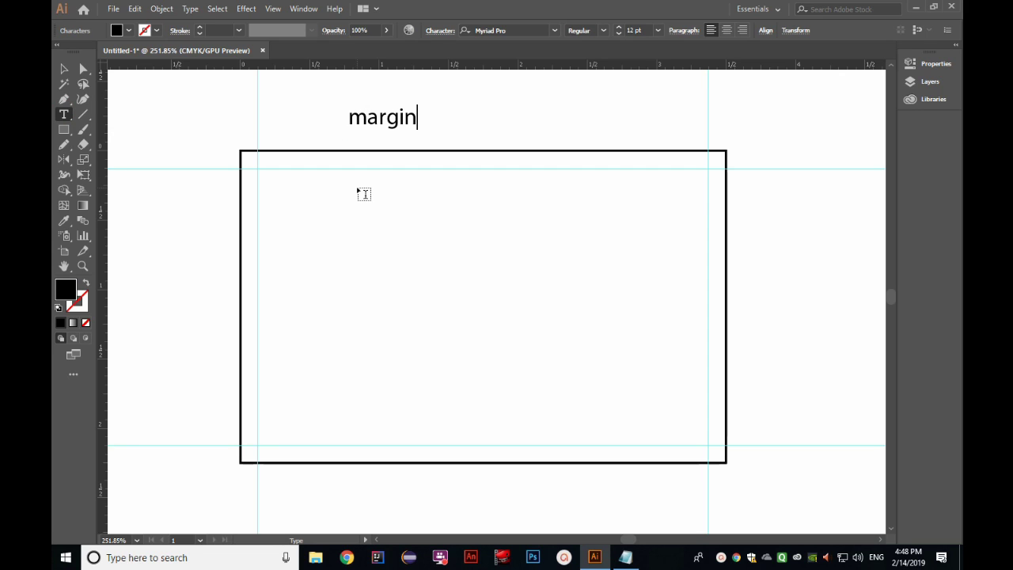
click(66, 68)
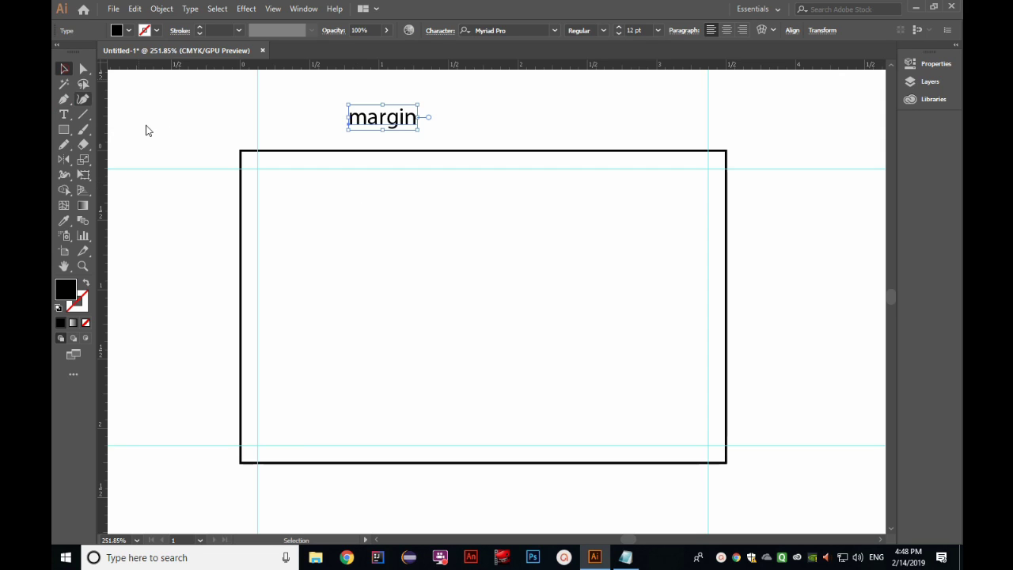
key(t)
click(404, 118)
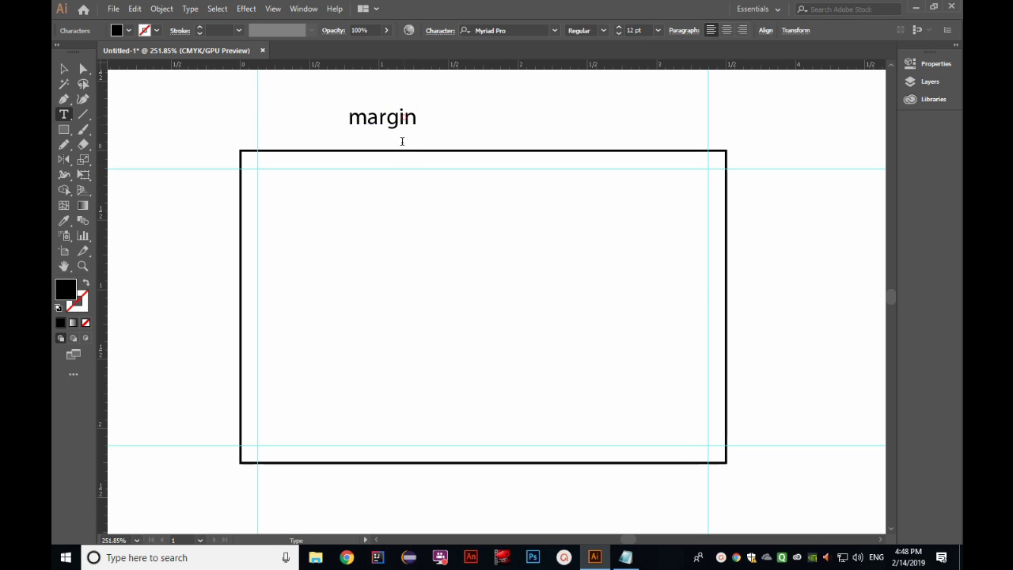
key(Right)
text(1/)
text(8 inch)
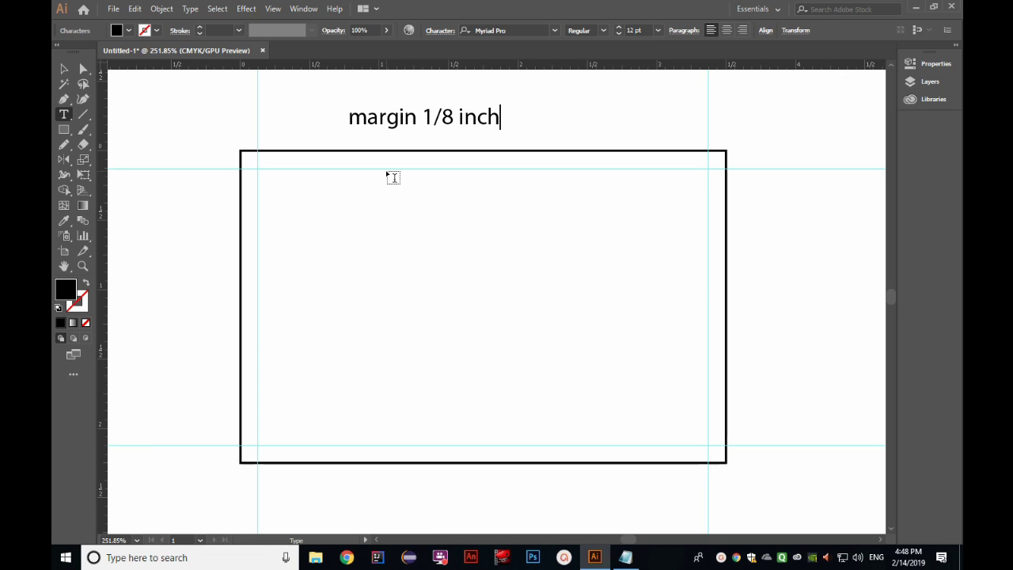
key(Escape)
Step: Set the note to 6 pt and move it beside the rectangle's top-right corner
click(65, 67)
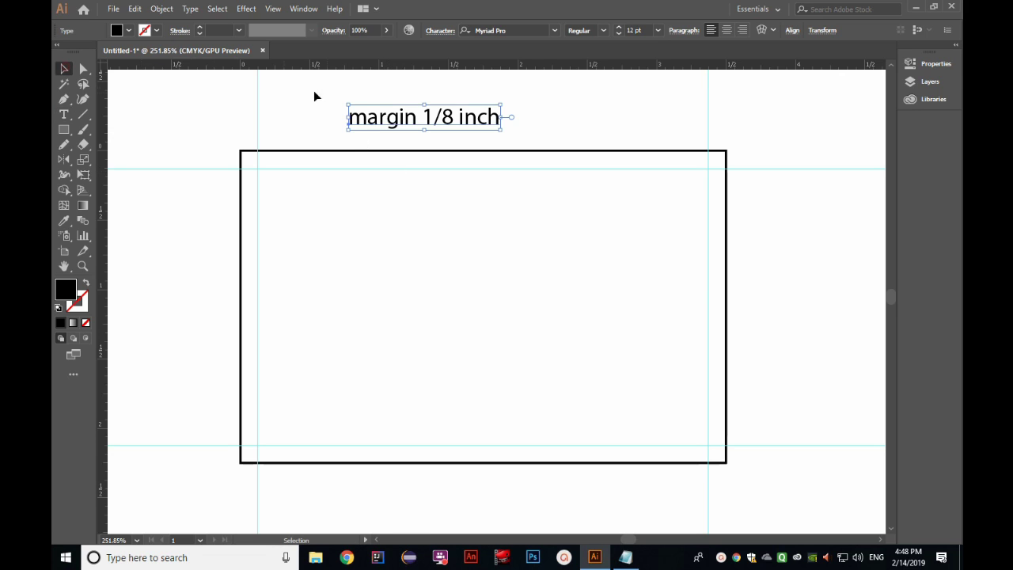
click(631, 30)
text(6)
key(Return)
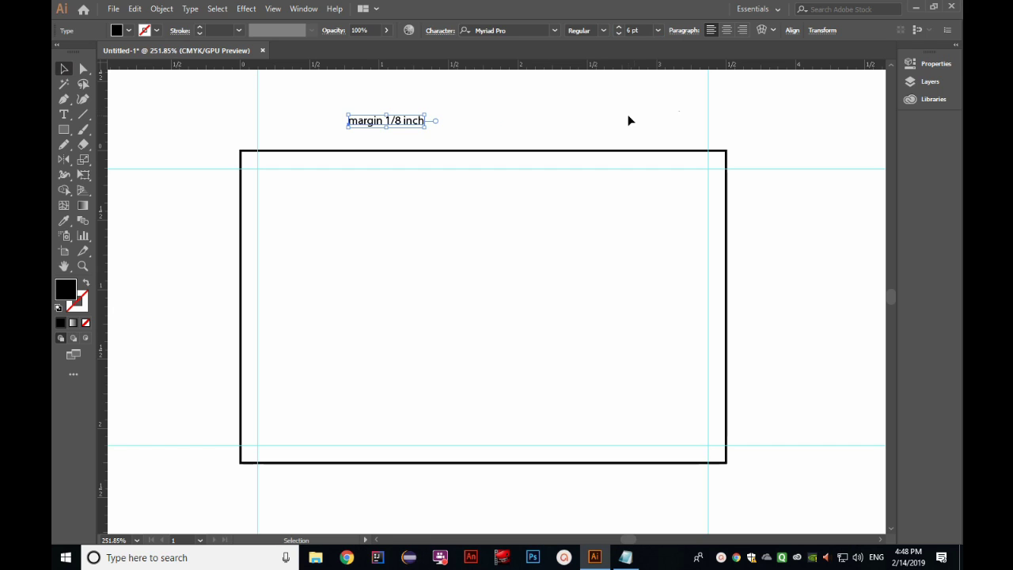
click(191, 90)
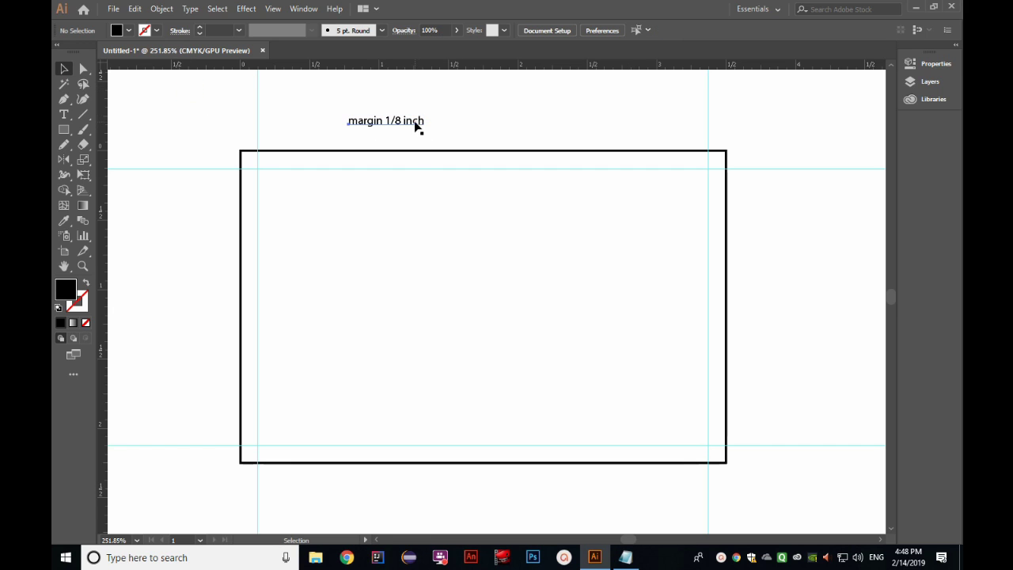
drag(417, 126, 800, 158)
click(775, 129)
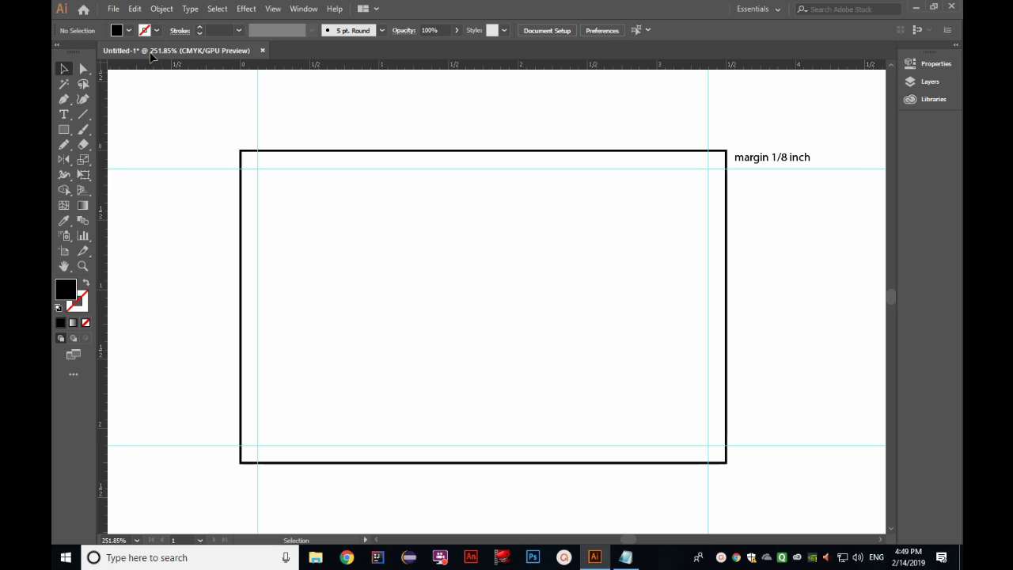
Step: Copy the CoffeeCo cup logo from recent file logo.ai and paste it into the card document
click(115, 11)
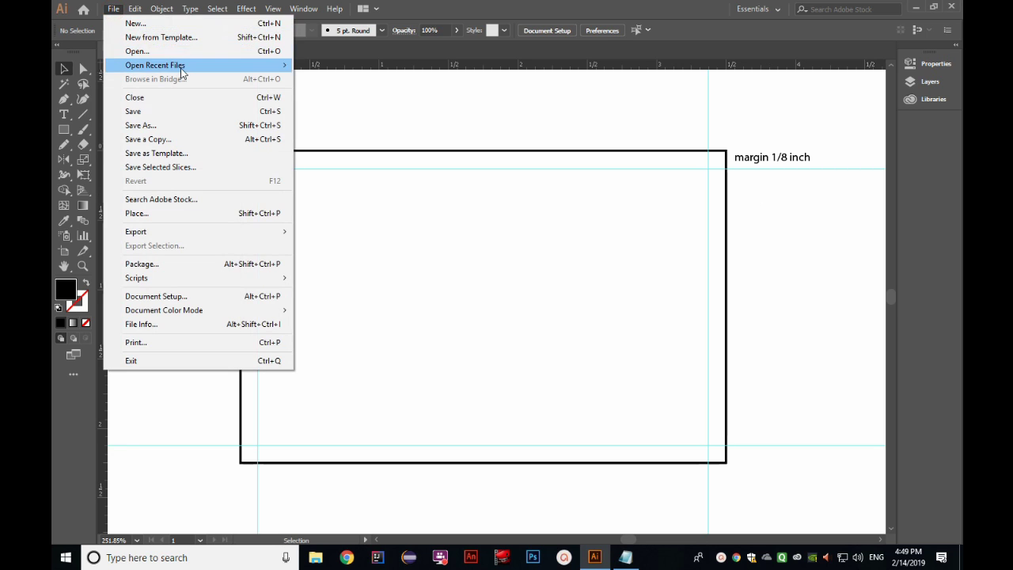
mouse_move(155, 65)
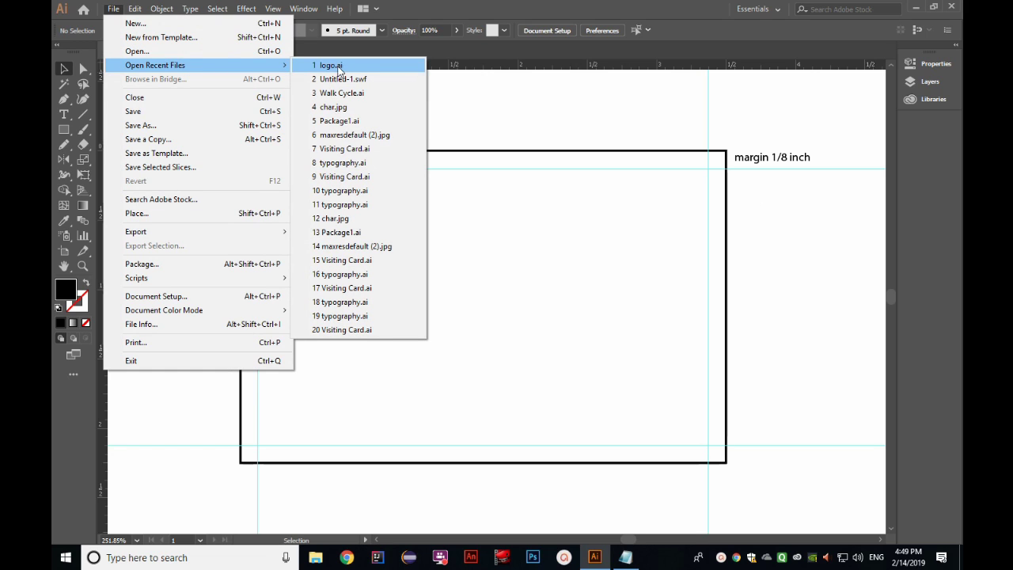
click(346, 65)
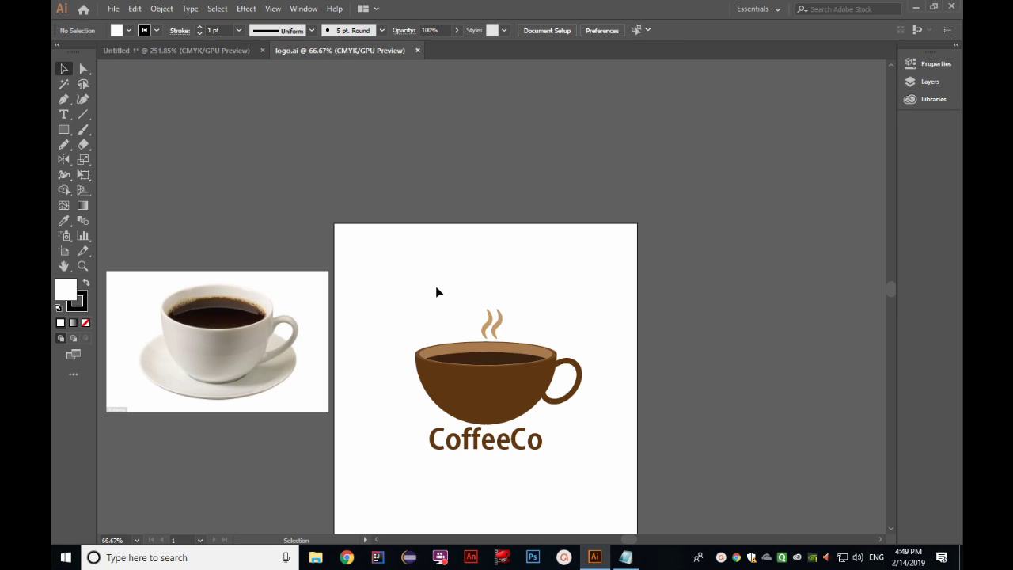
drag(427, 281, 601, 473)
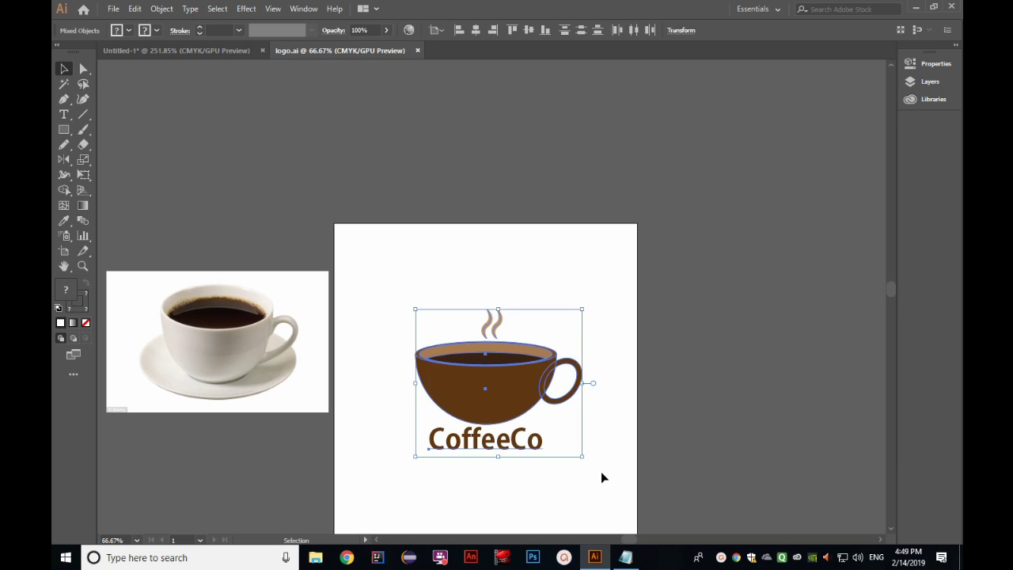
click(196, 50)
key(ctrl+v)
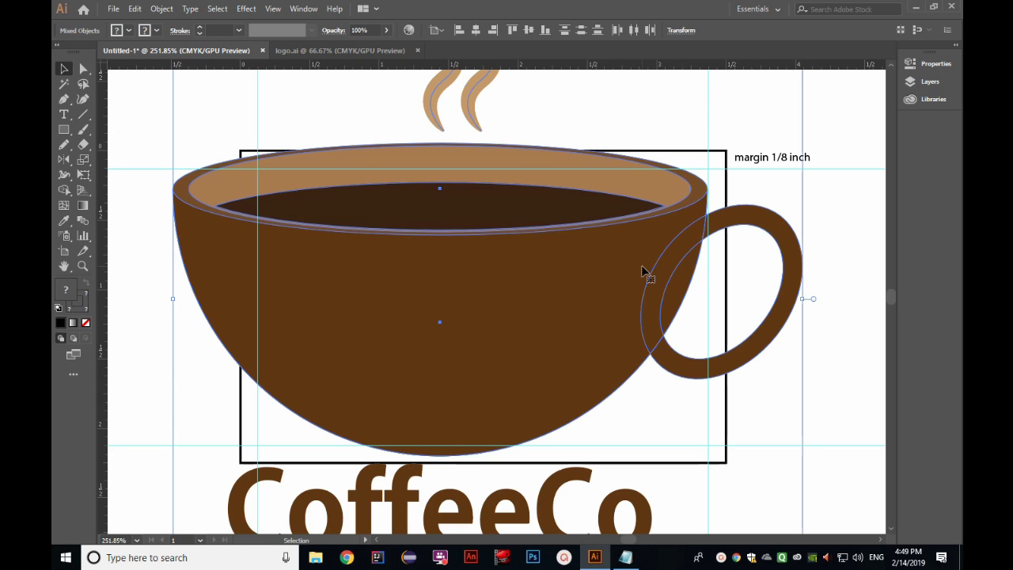
Step: Shrink the pasted logo and place it just right of the card frame
drag(696, 212, 643, 304)
drag(747, 113, 400, 421)
drag(320, 489, 595, 265)
drag(679, 156, 544, 295)
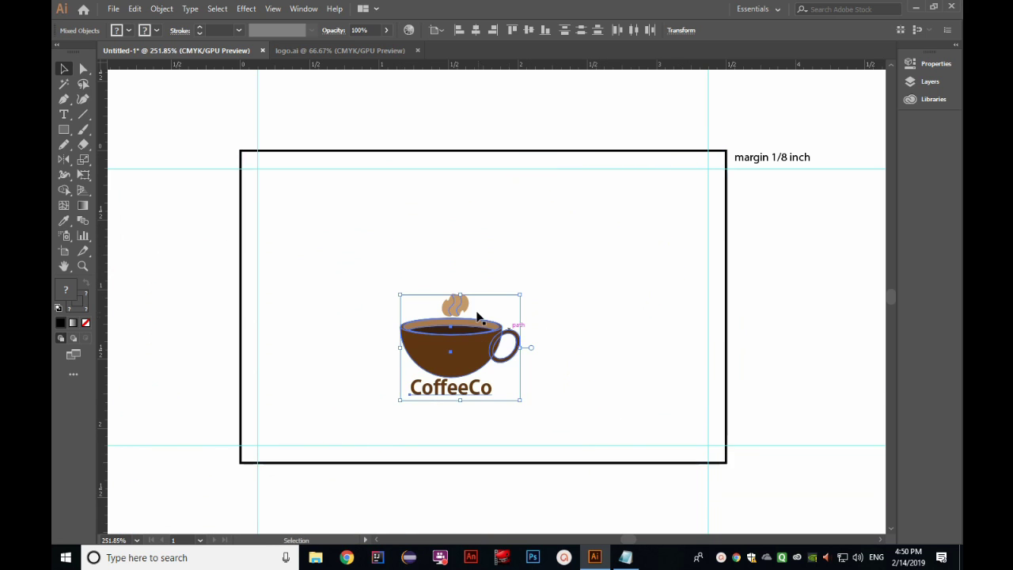
drag(463, 302, 456, 309)
drag(453, 351, 796, 283)
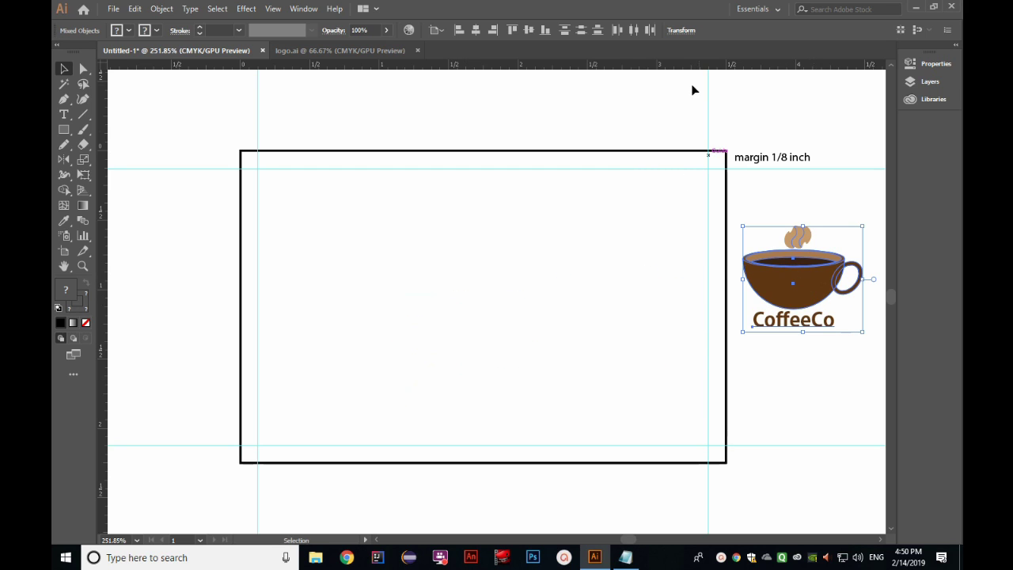
Step: With width and height linked in Transform, set the logo width to 0.75 in
click(685, 32)
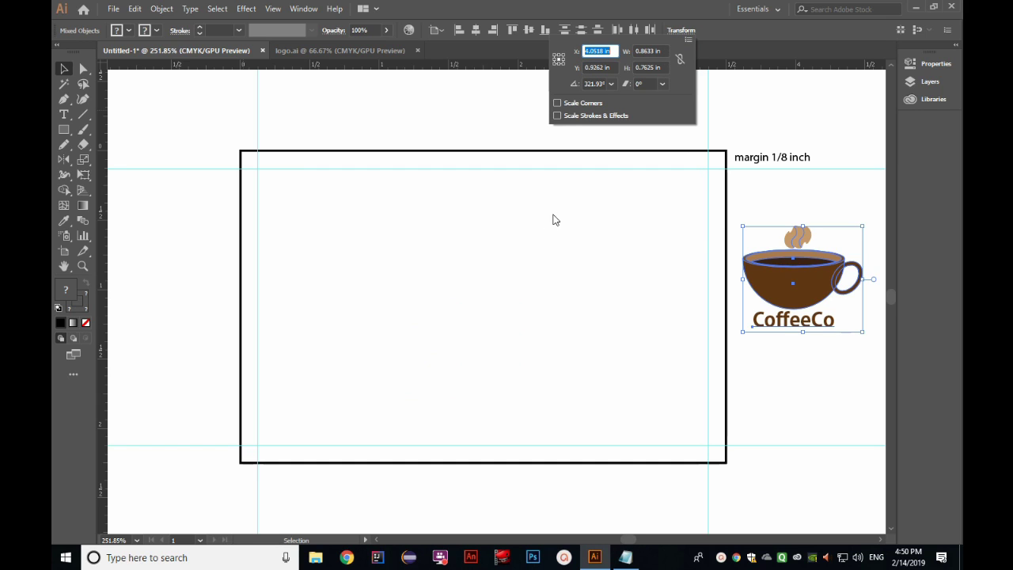
click(679, 60)
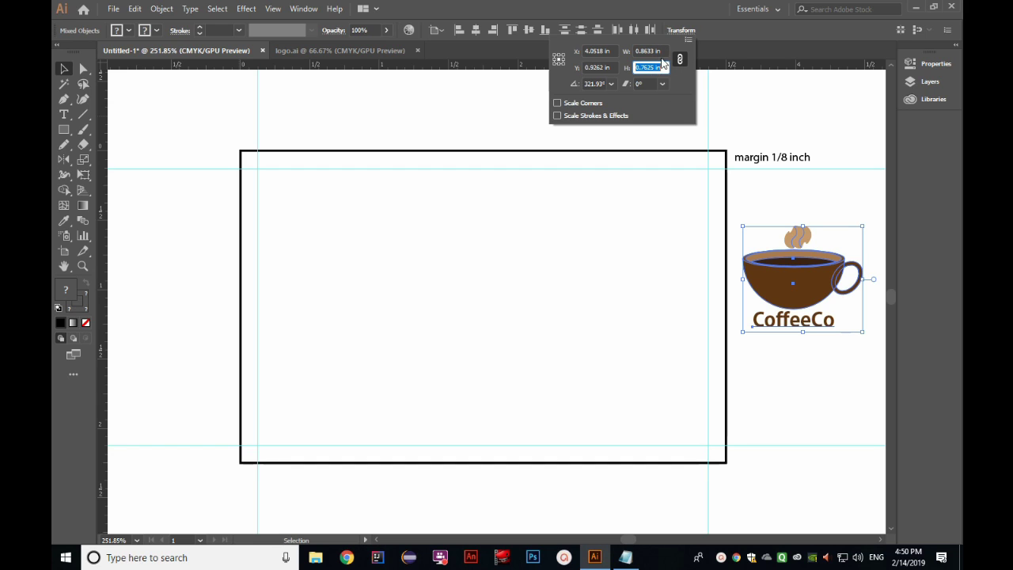
click(649, 50)
text(.)
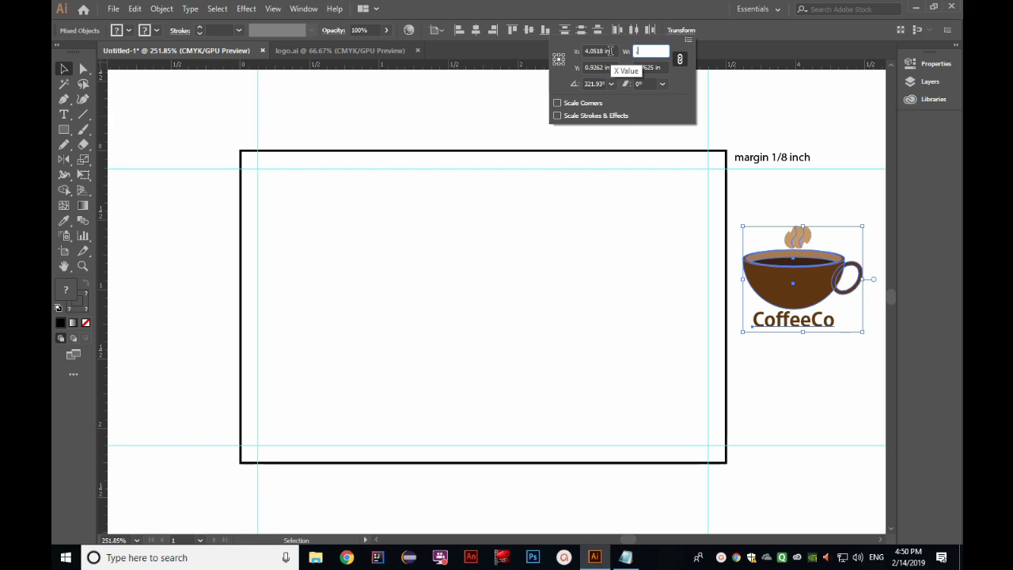
text(75)
key(Return)
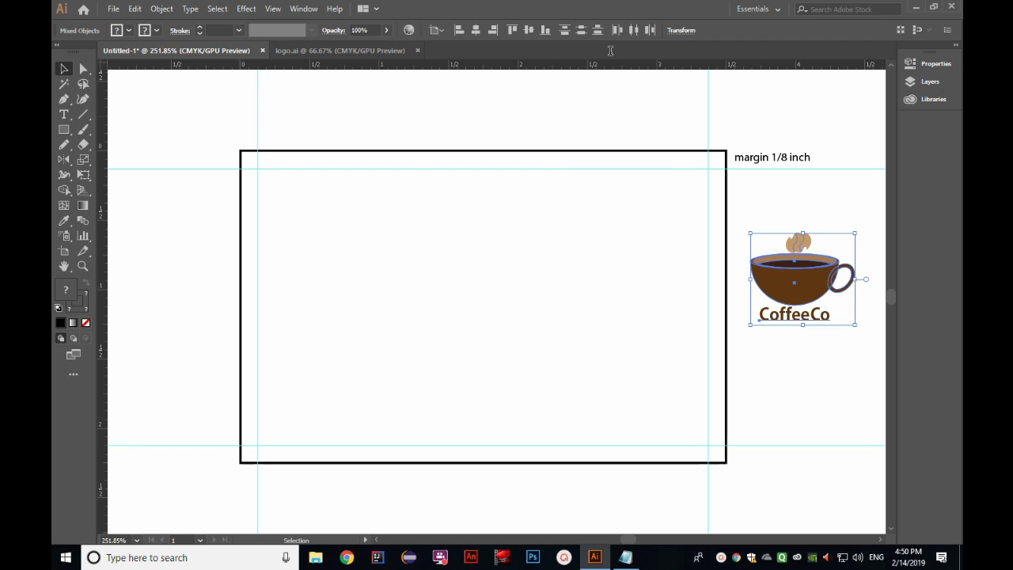
click(812, 208)
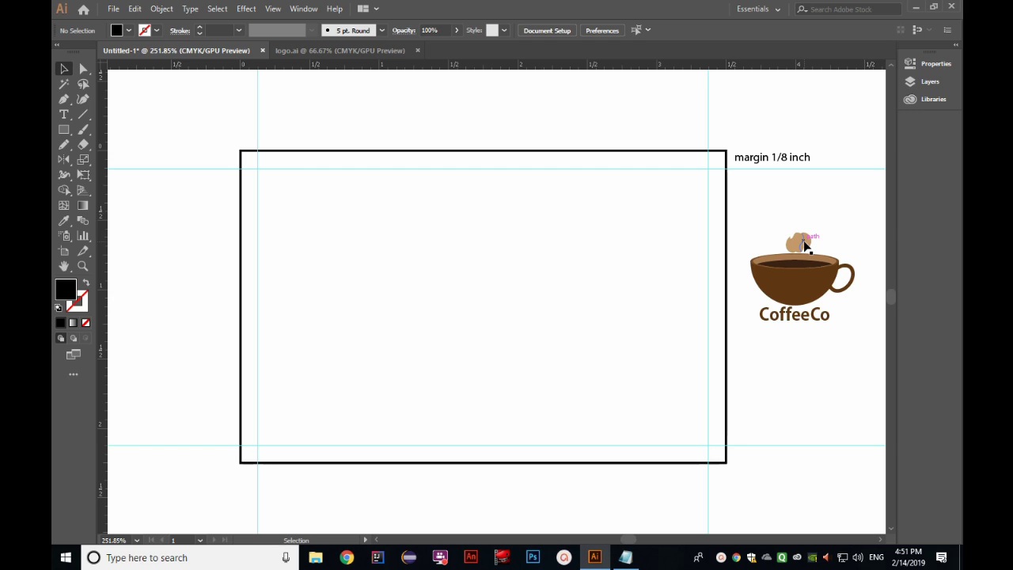
Step: Set the first steam wisp's stroke weight to 2 pt in the Stroke panel
click(804, 246)
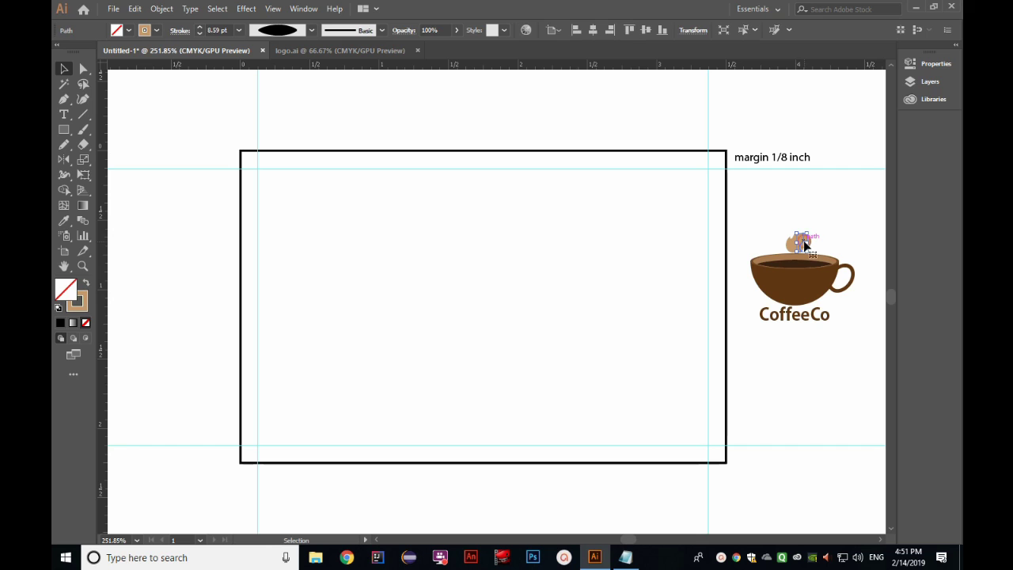
click(301, 9)
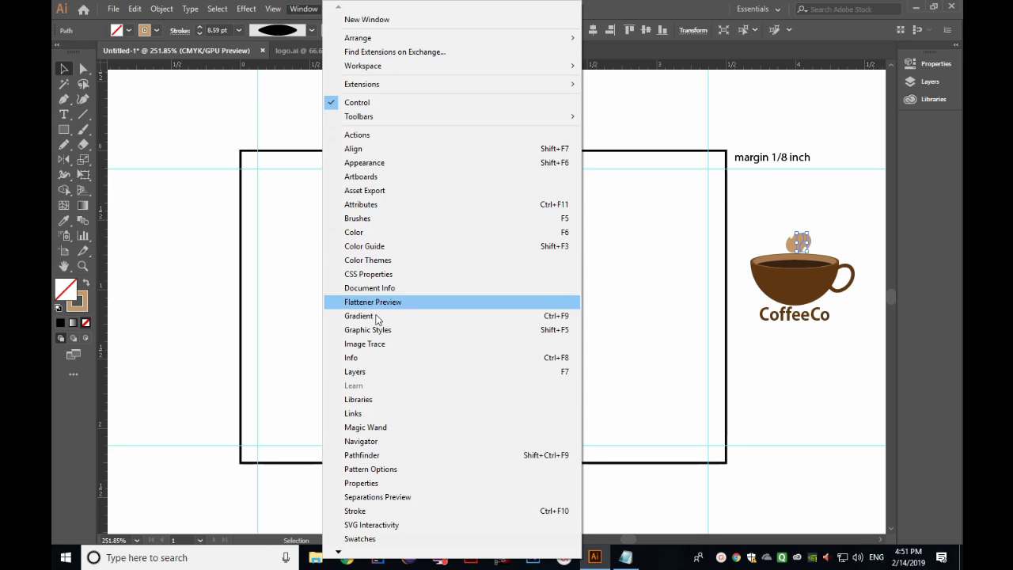
click(375, 513)
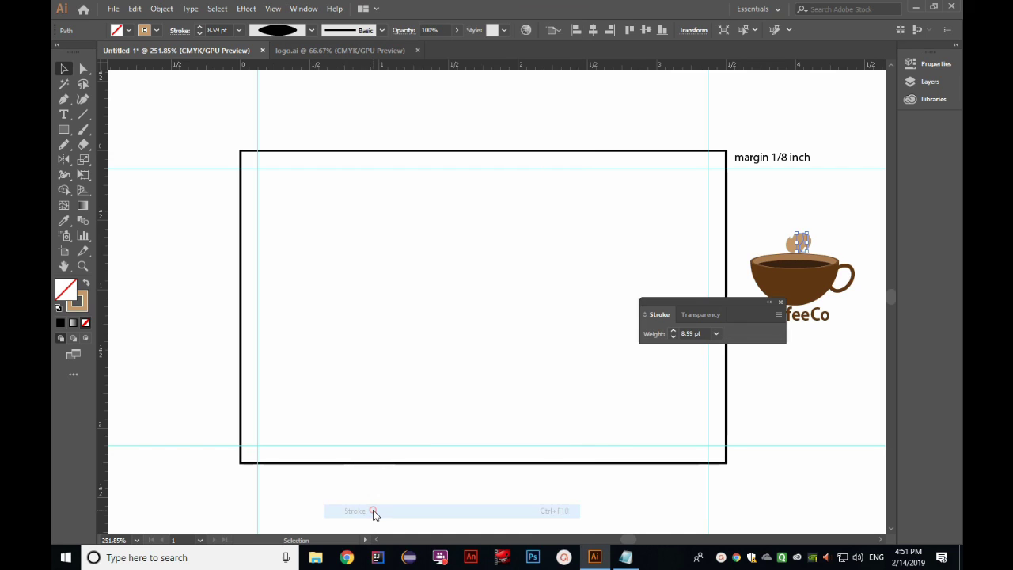
click(644, 314)
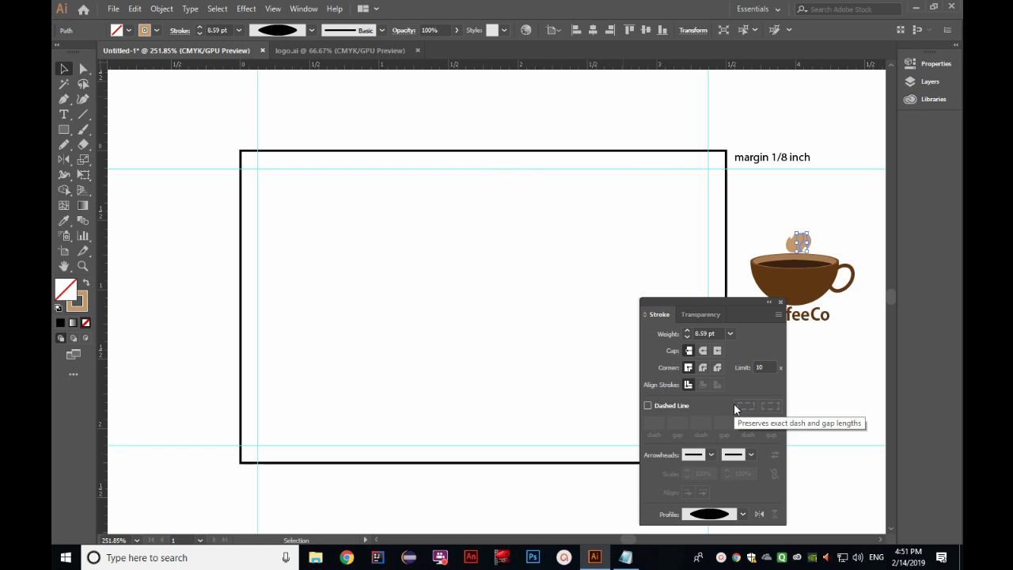
click(717, 333)
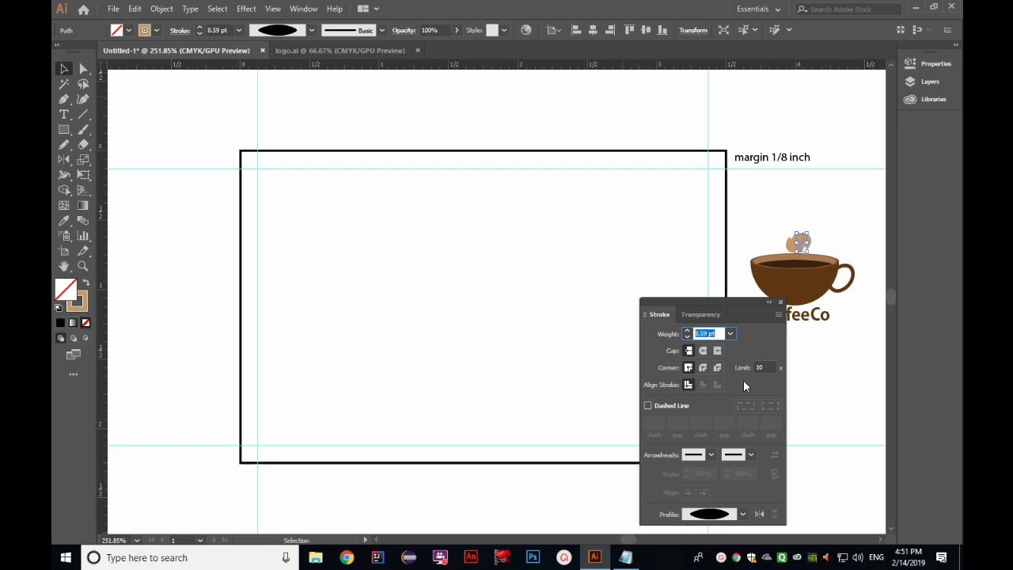
text(2)
key(Return)
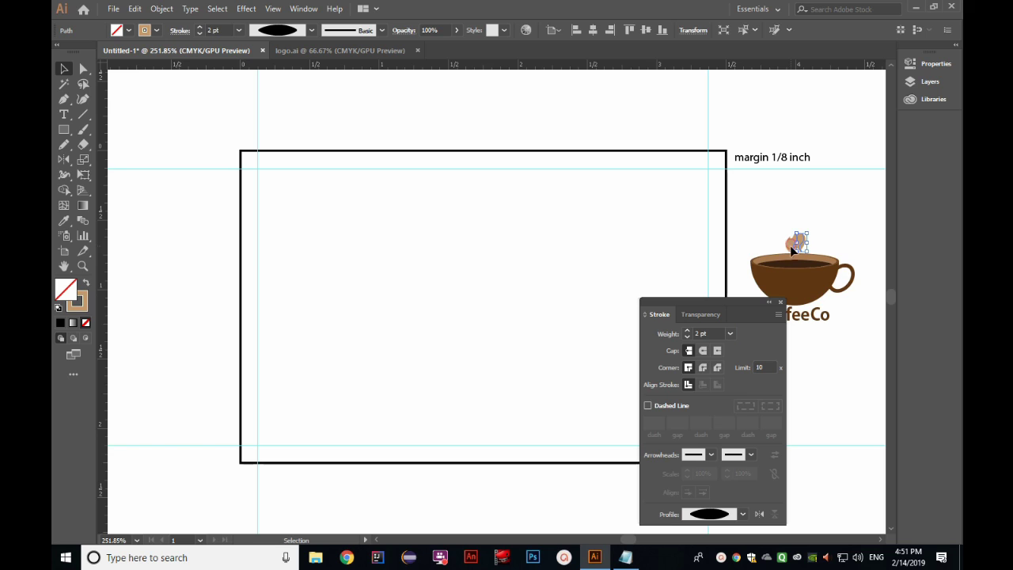
click(766, 236)
Step: Set the second steam wisp's stroke weight to 2 pt as well
click(791, 250)
click(708, 333)
text(2)
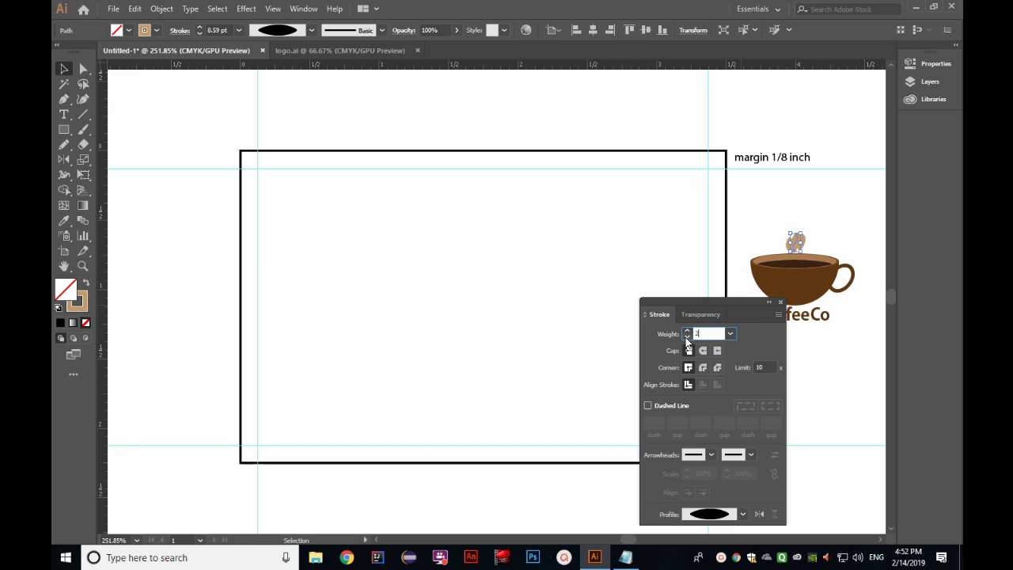
key(Return)
click(848, 224)
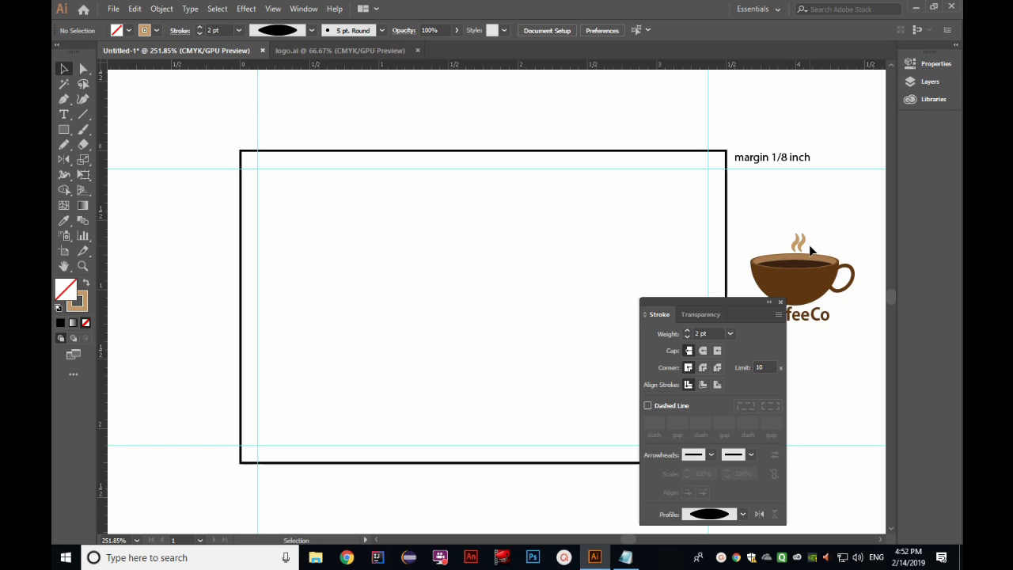
Step: Turn on Scale Strokes & Effects in the Scale dialog for both steam wisps and apply it
click(780, 303)
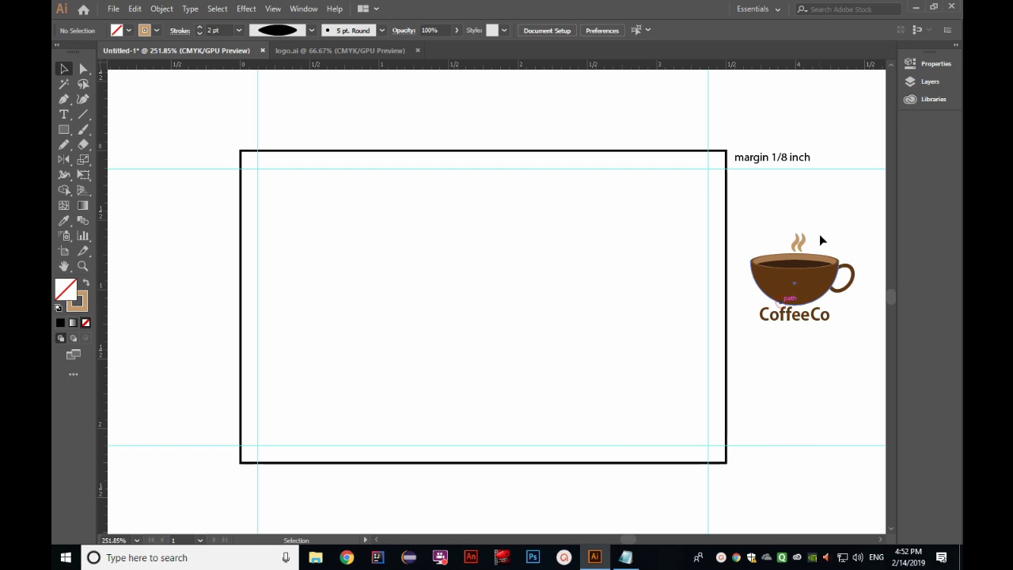
drag(818, 222, 784, 247)
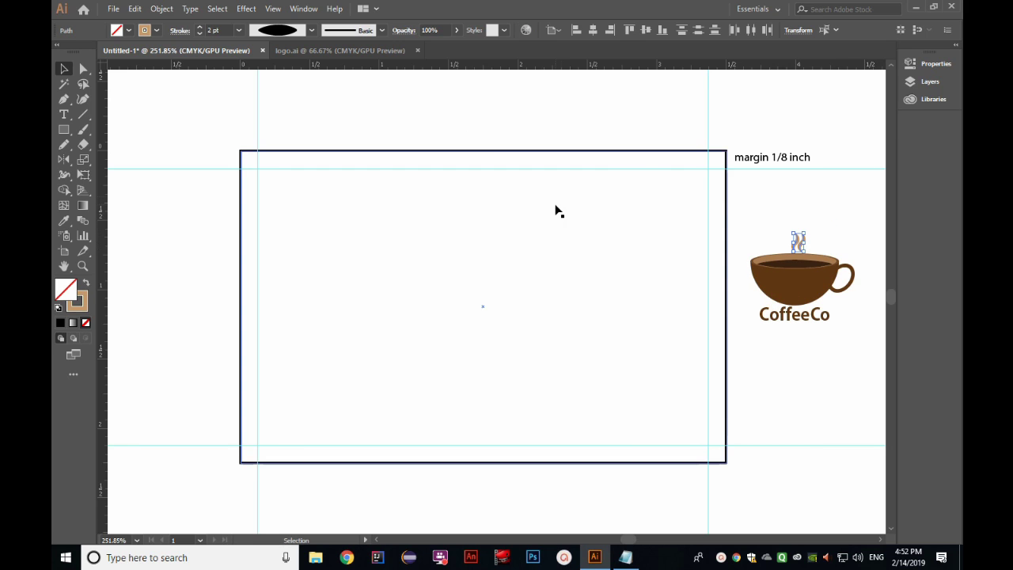
click(162, 9)
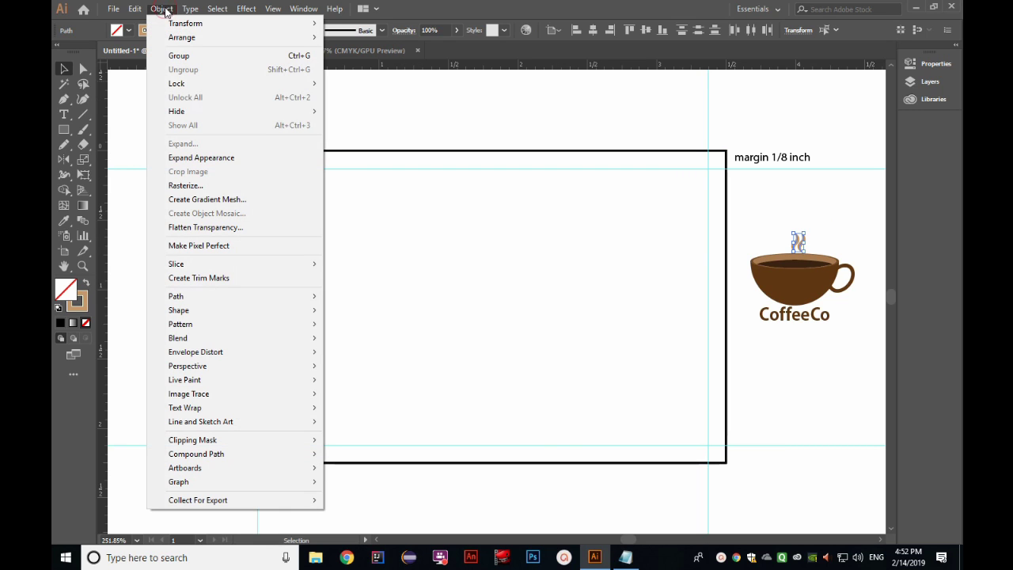
mouse_move(185, 23)
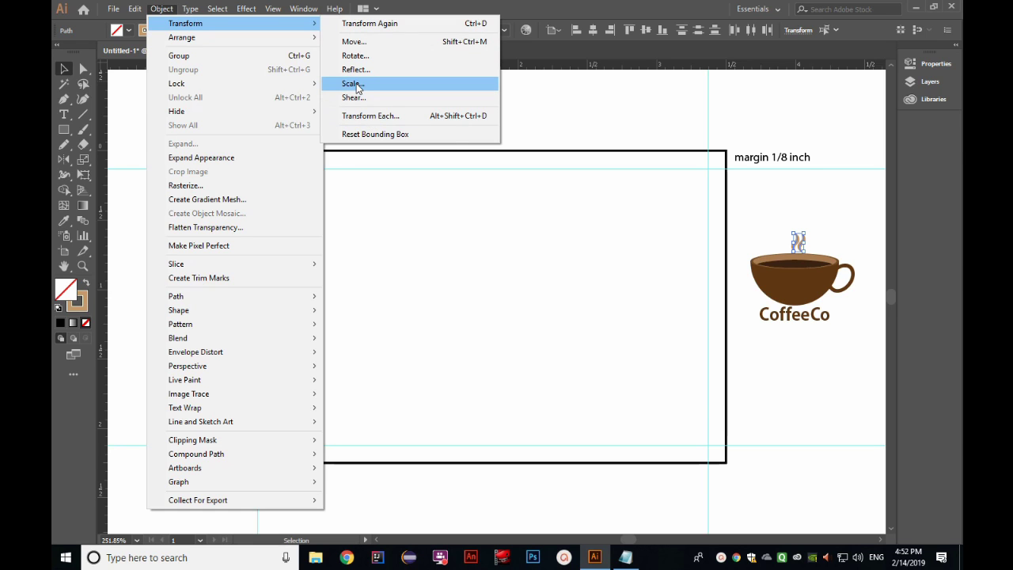
click(353, 83)
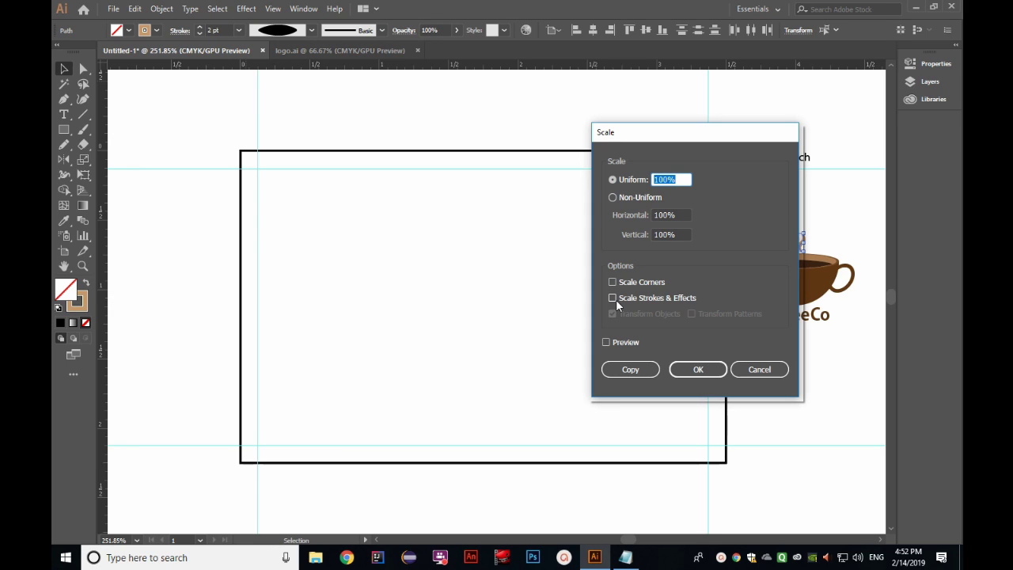
click(612, 298)
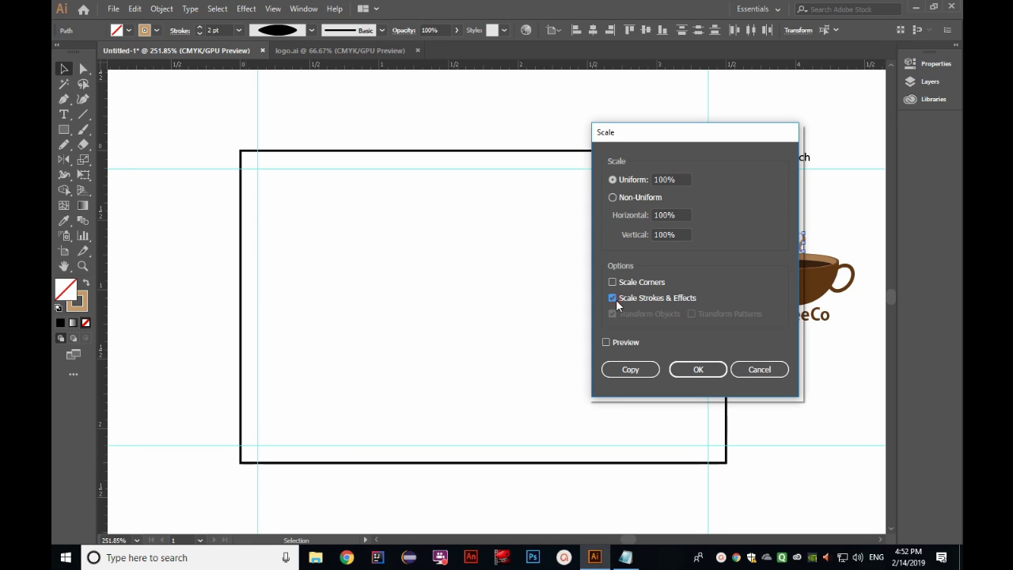
click(689, 370)
click(768, 238)
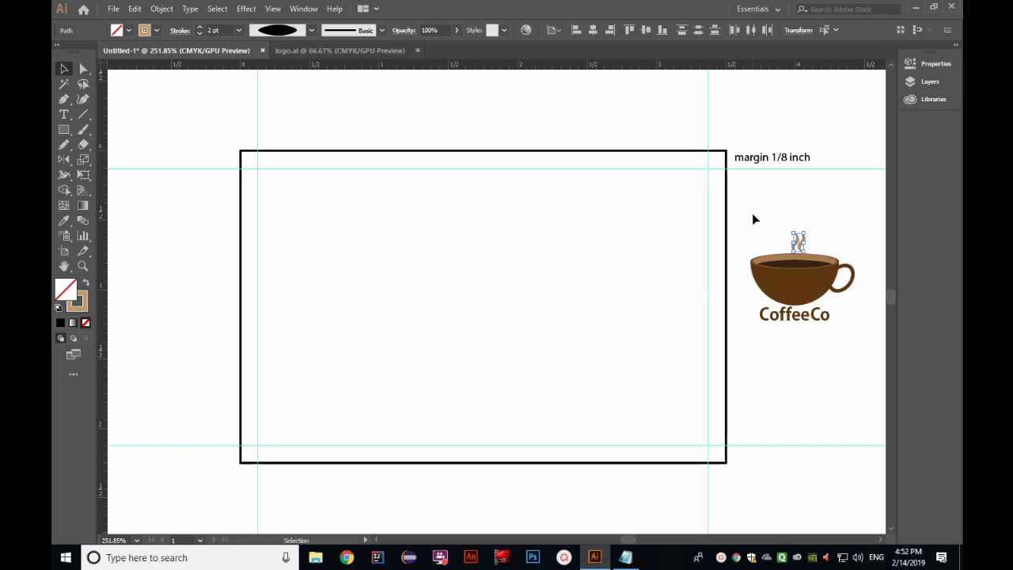
click(818, 208)
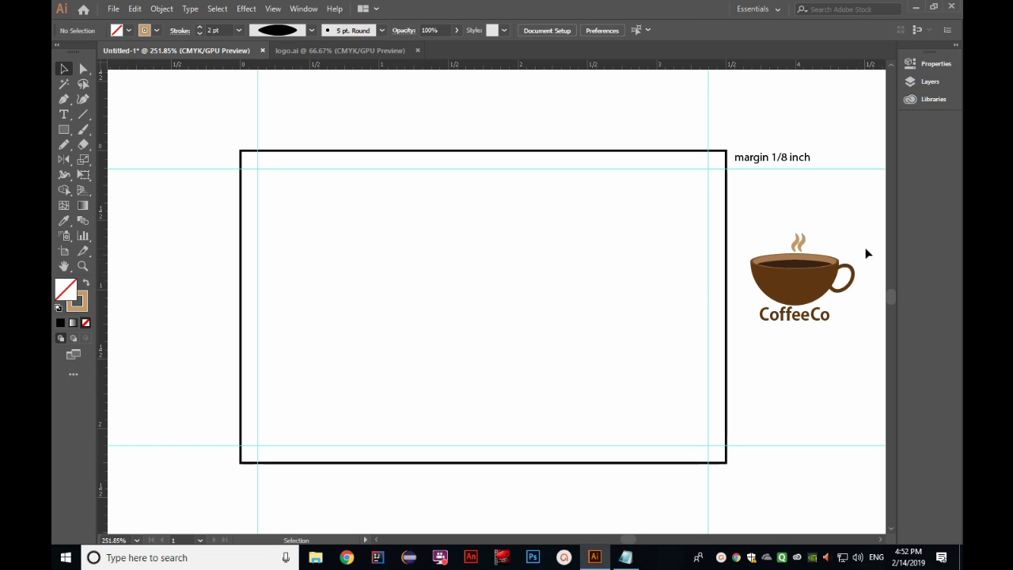
drag(809, 258, 761, 343)
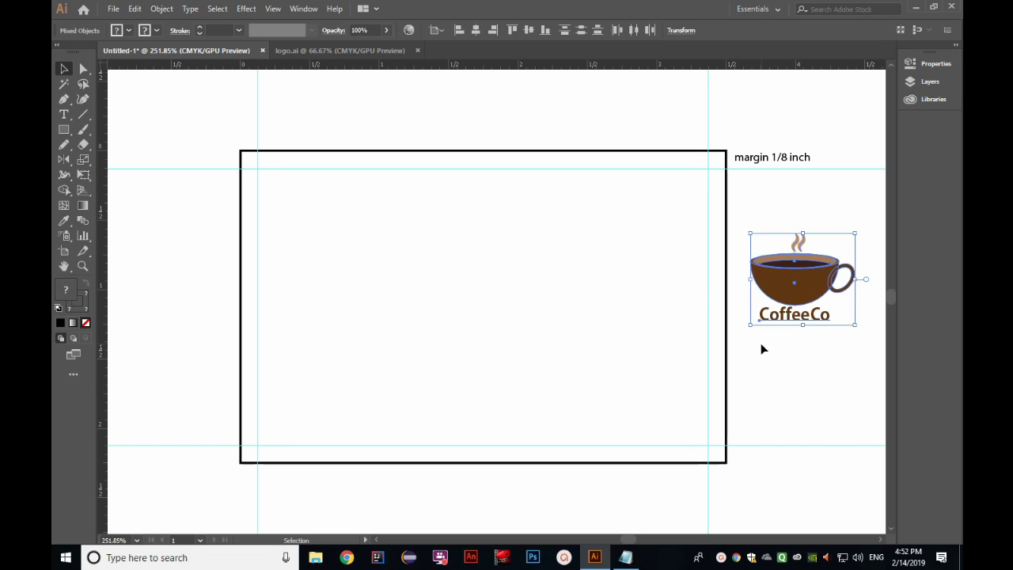
key(v)
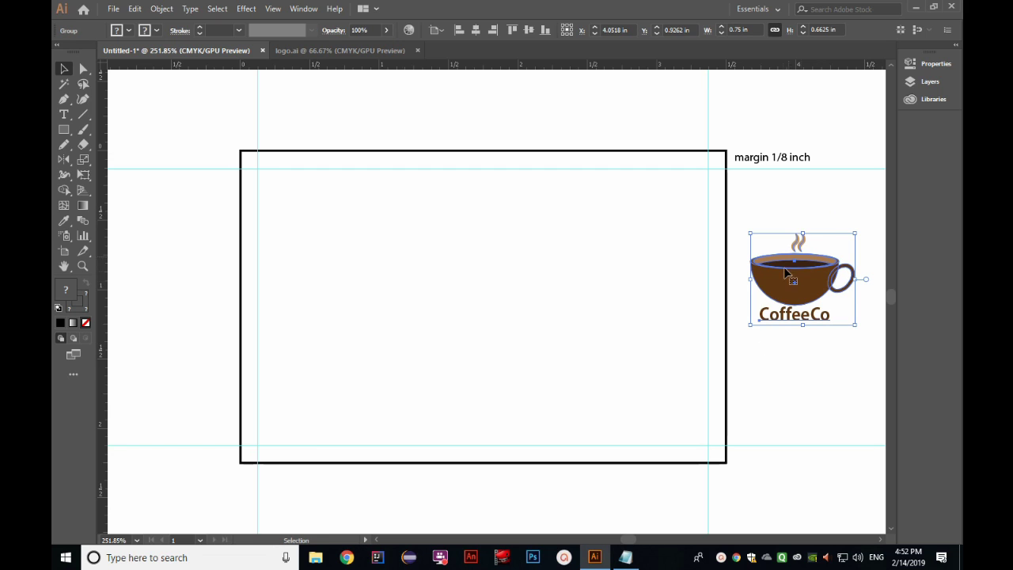
click(820, 204)
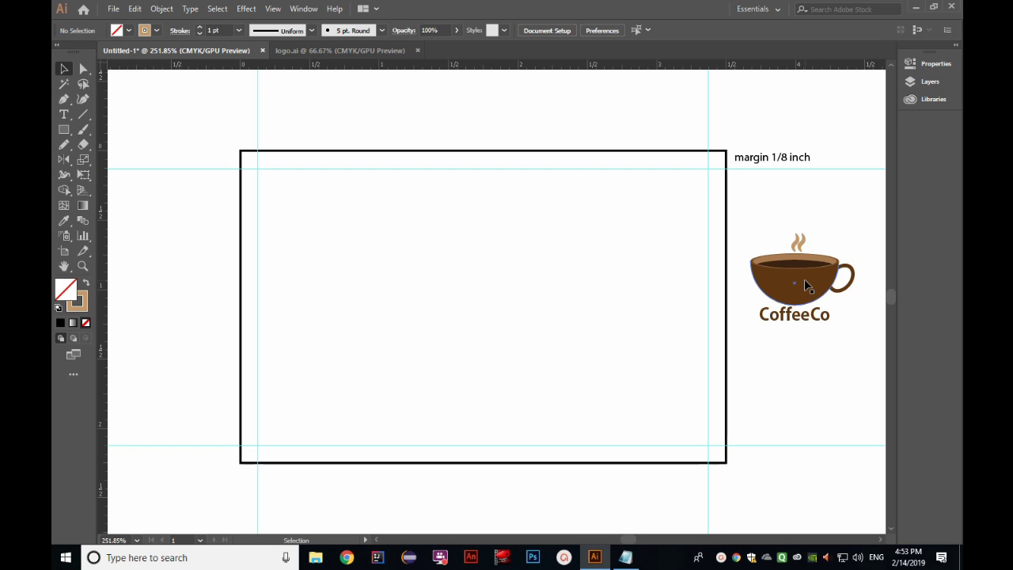
click(621, 195)
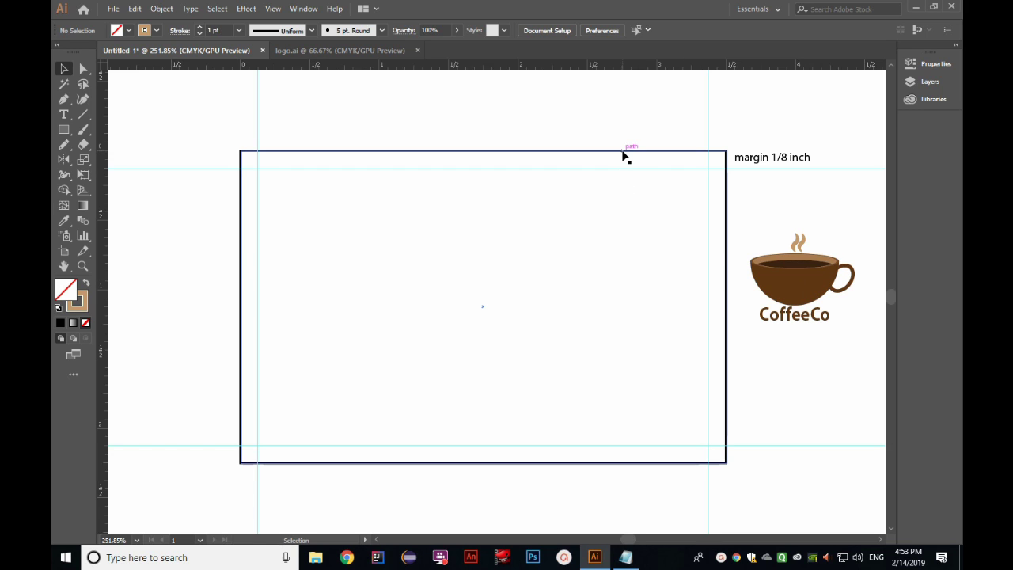
click(621, 156)
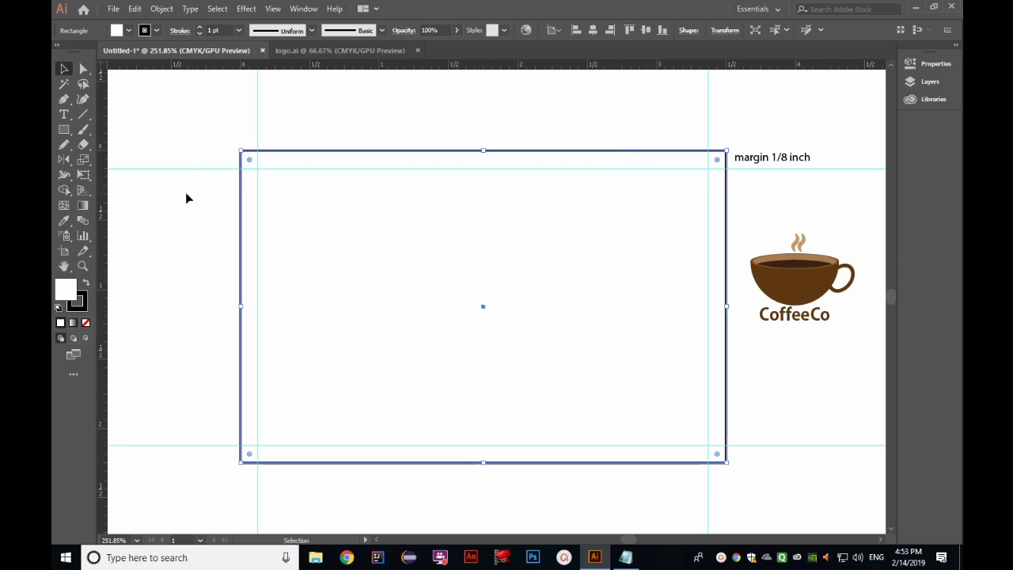
Step: Draw a 1.75 x 2.25 in rectangle from the card's top-left corner to the bottom centre
click(63, 129)
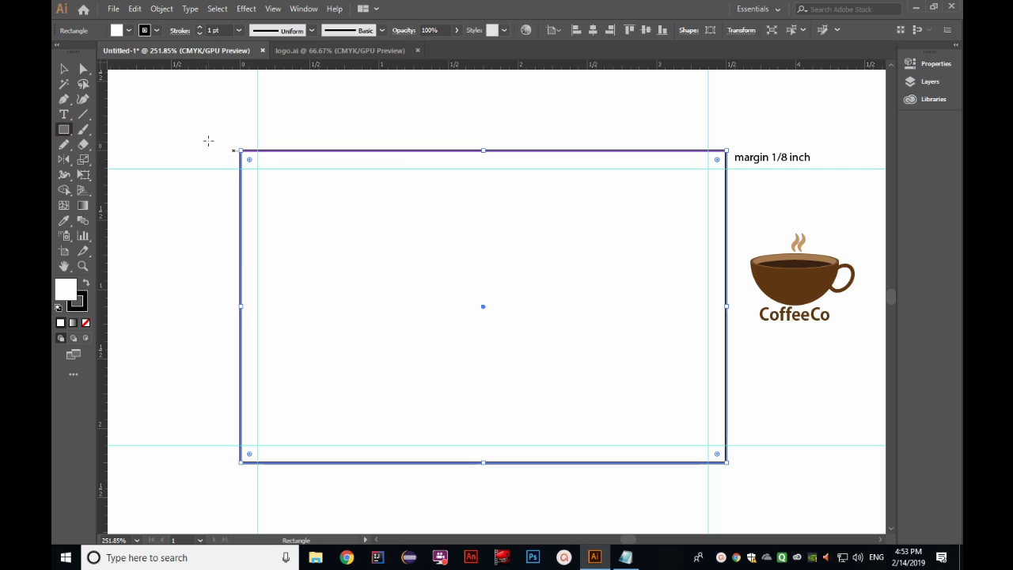
ctrl+click(145, 98)
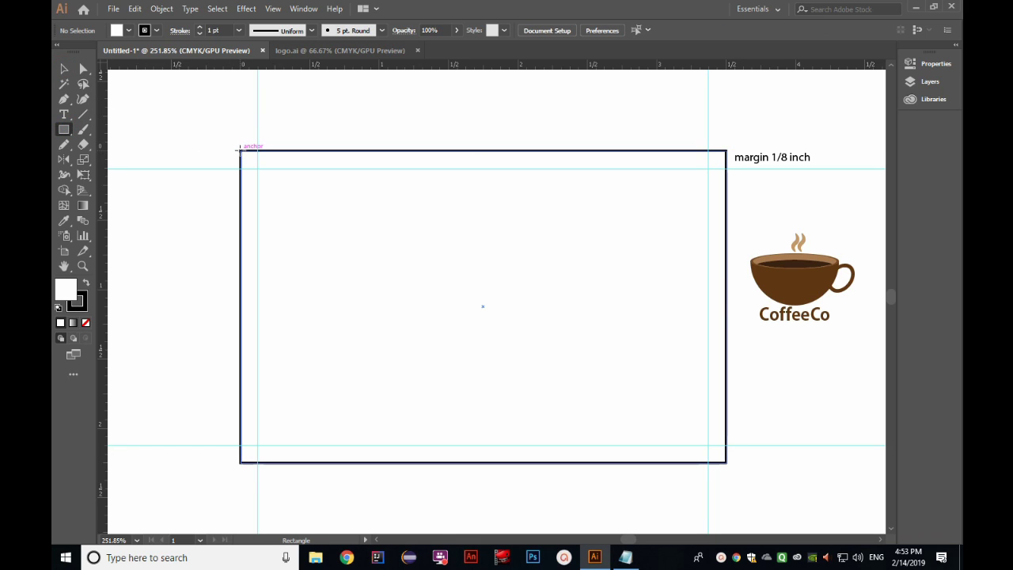
mouse_move(240, 150)
mouse_down()
mouse_move(369, 242)
mouse_move(490, 436)
mouse_move(483, 463)
mouse_up()
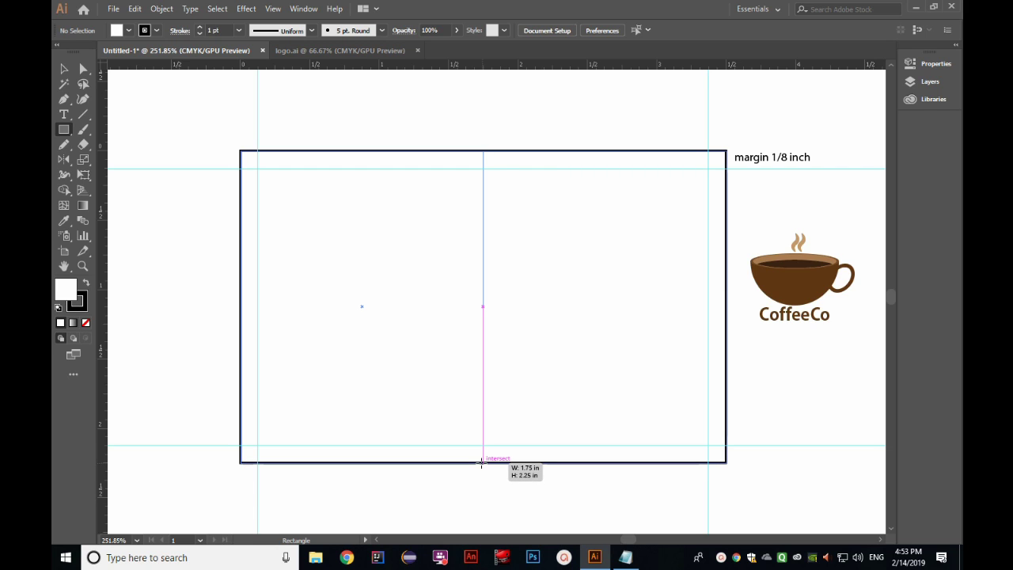
drag(480, 463, 481, 465)
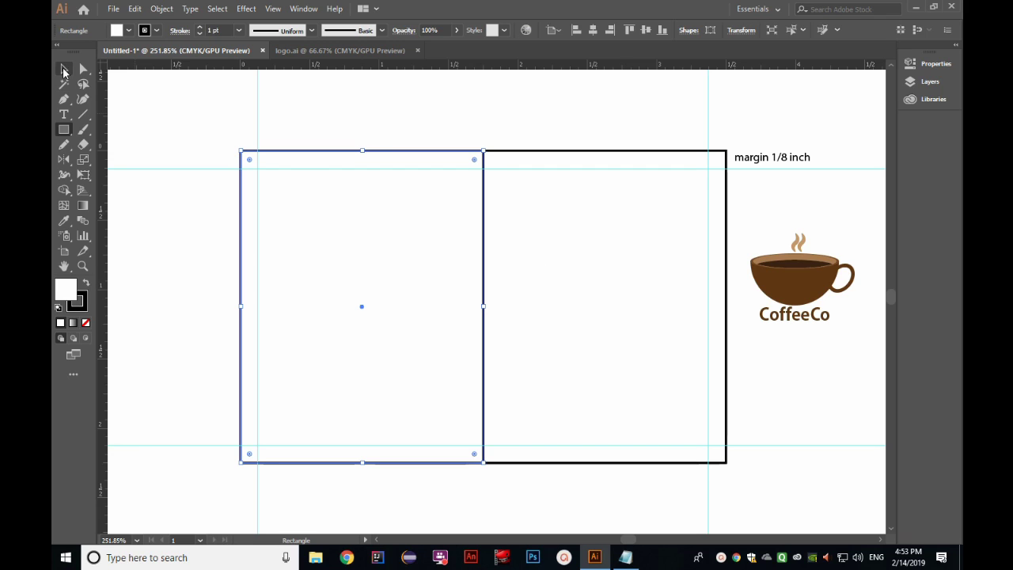
click(64, 69)
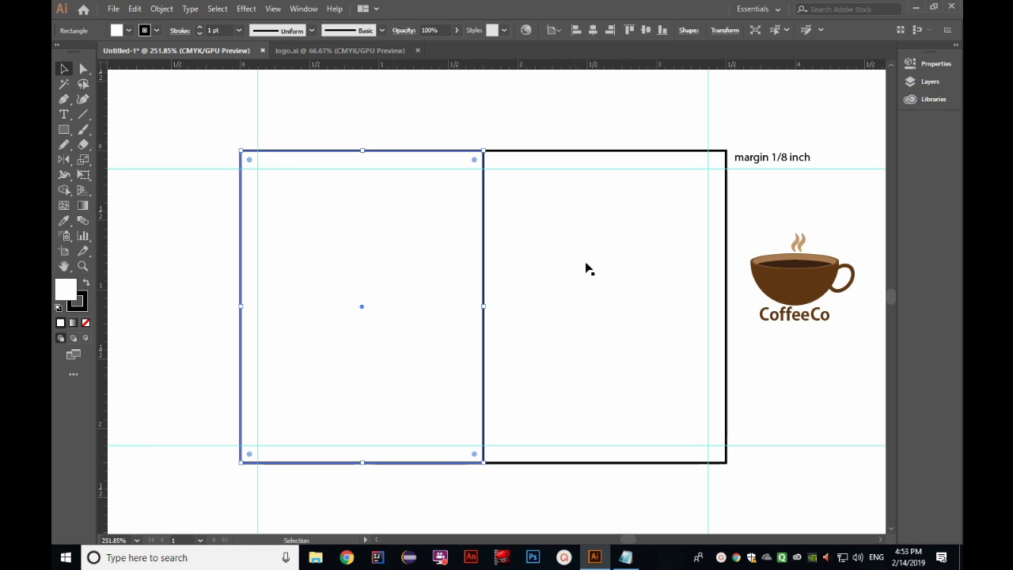
Step: Duplicate the panel onto the right half and fill it with the cup's dark brown via Eyedropper
click(512, 120)
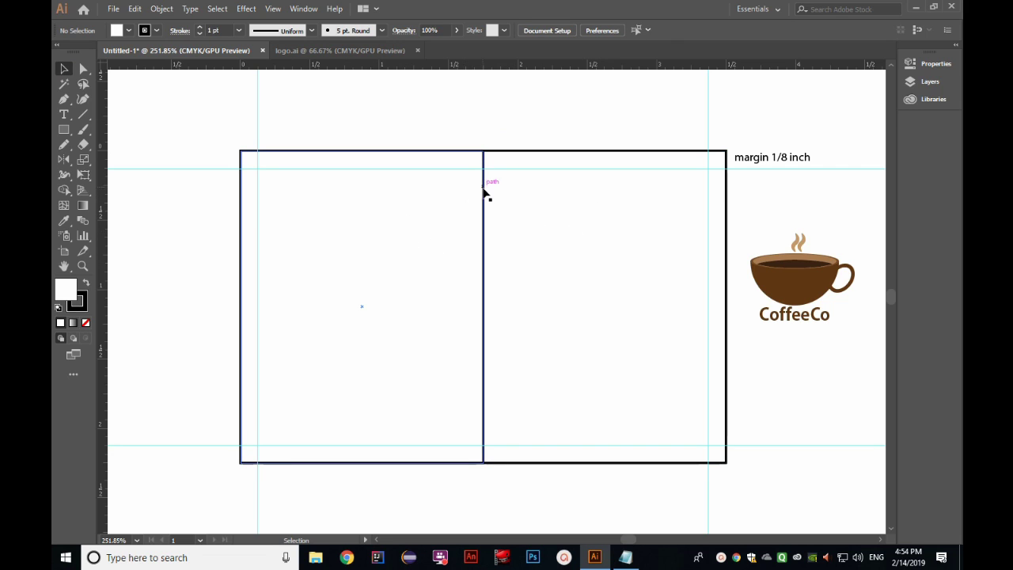
drag(485, 194, 727, 193)
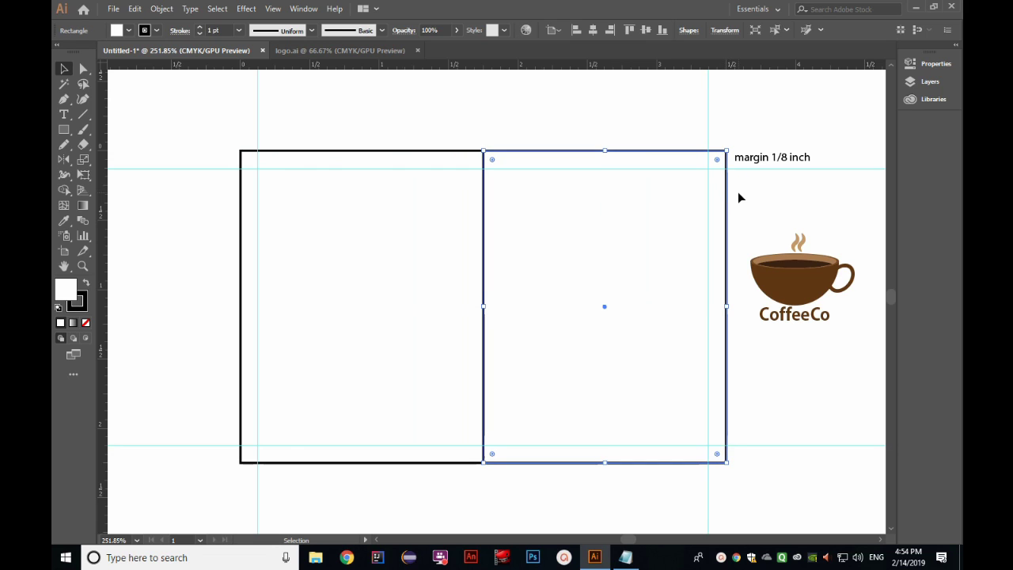
click(738, 192)
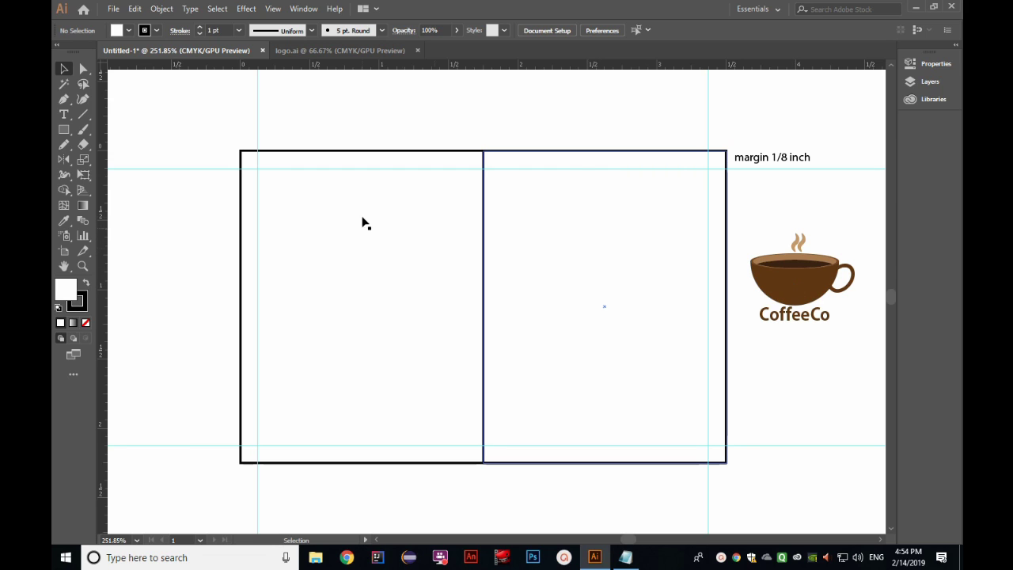
click(483, 198)
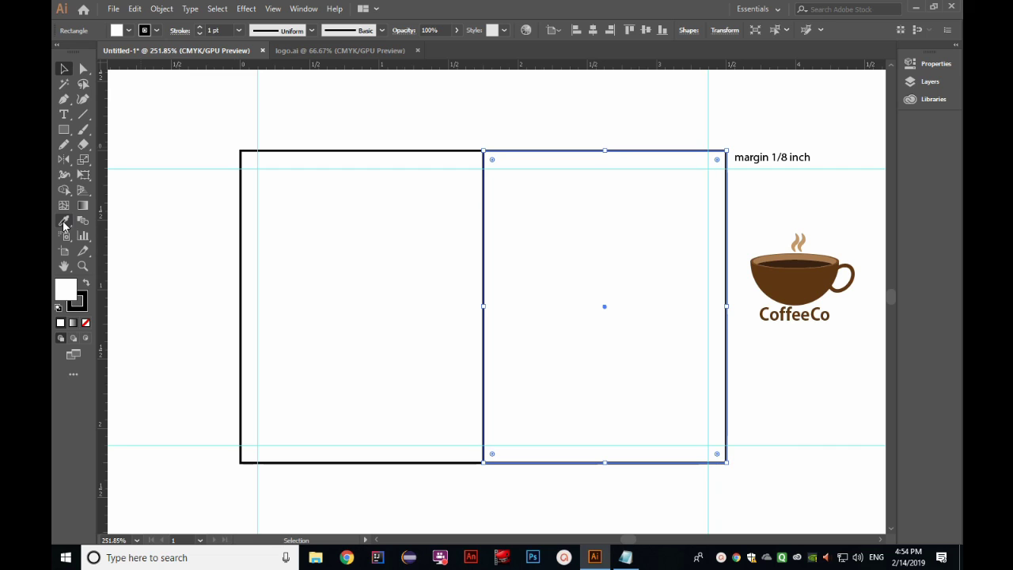
click(64, 222)
click(789, 277)
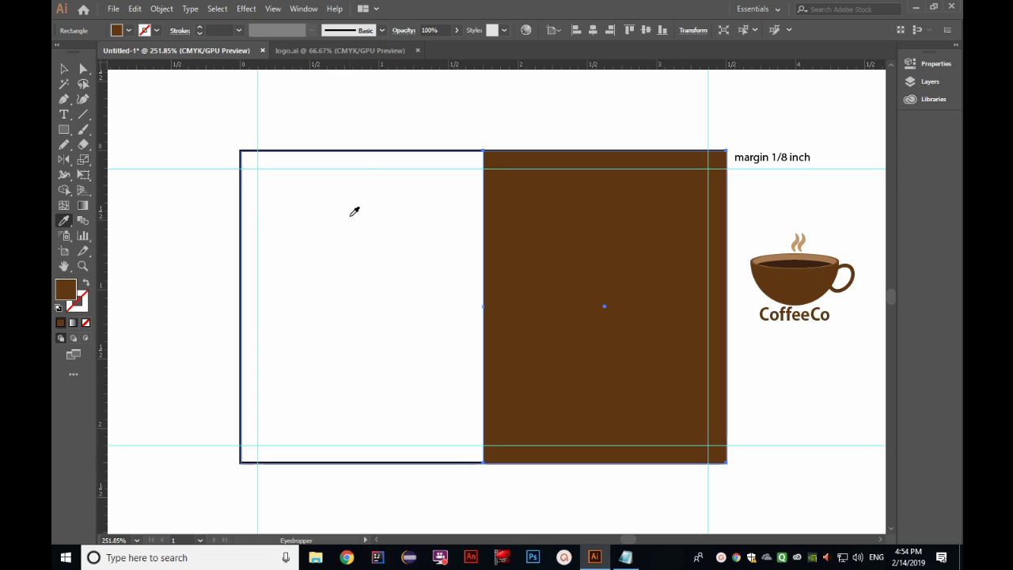
click(64, 69)
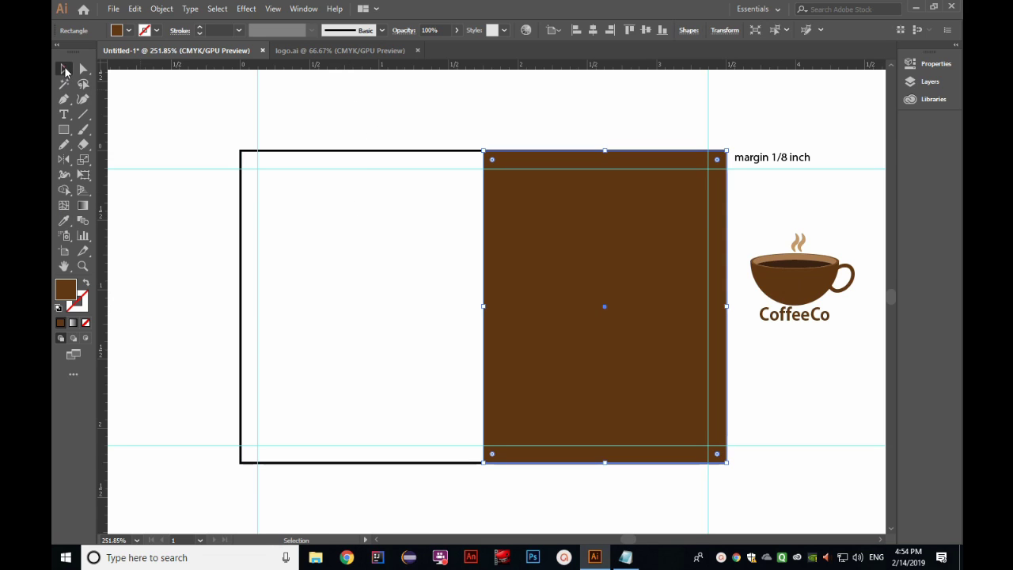
click(371, 117)
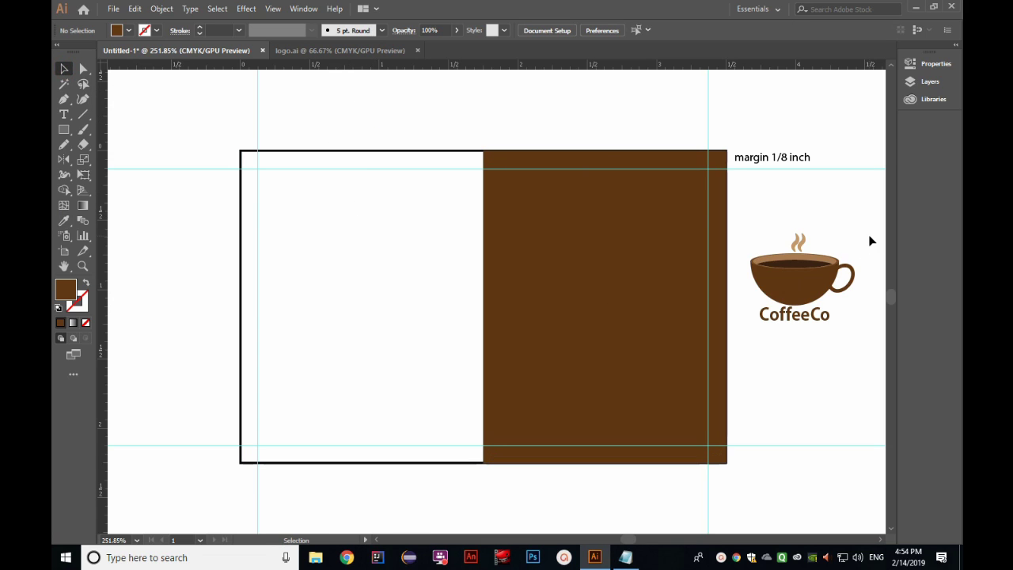
Step: Move the CoffeeCo logo onto the white left panel's top-left margin corner
drag(770, 286, 322, 226)
click(400, 121)
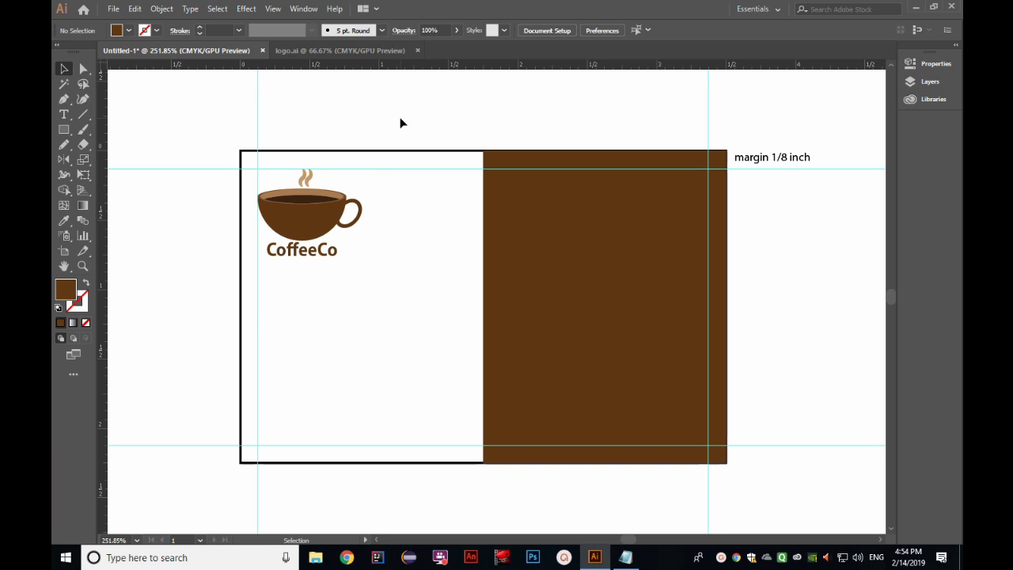
drag(312, 214, 375, 301)
click(430, 122)
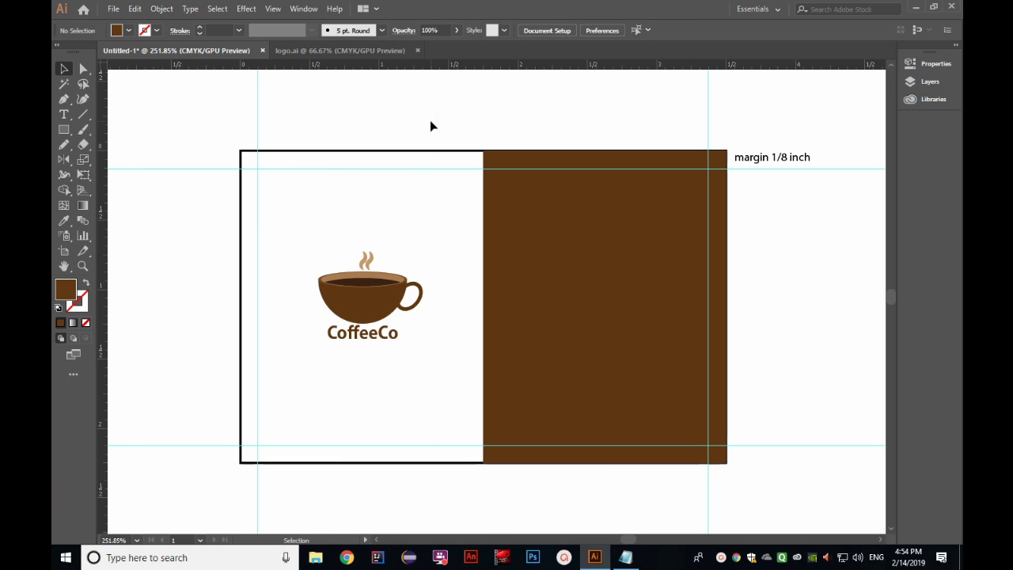
drag(362, 302, 301, 219)
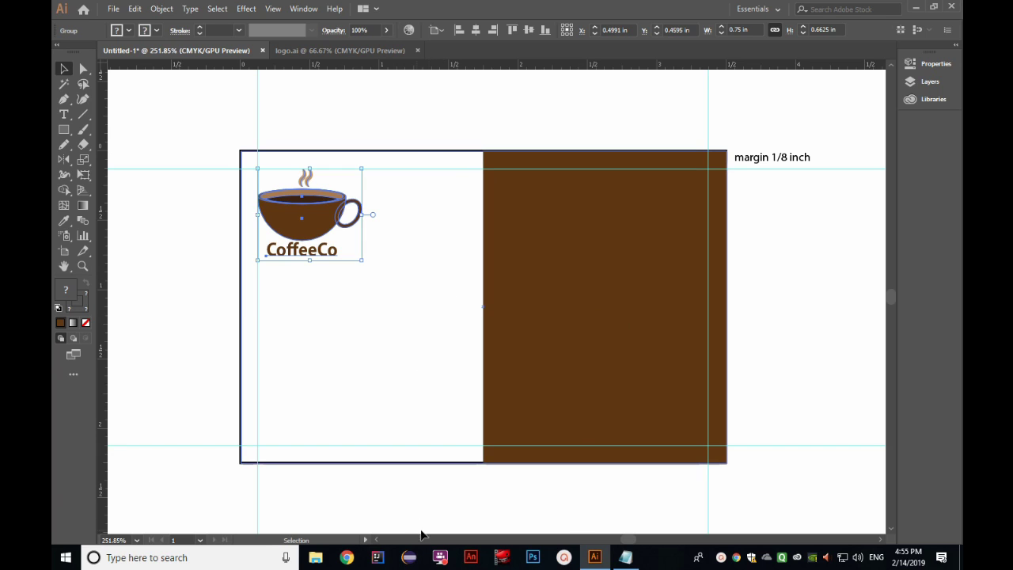
click(625, 558)
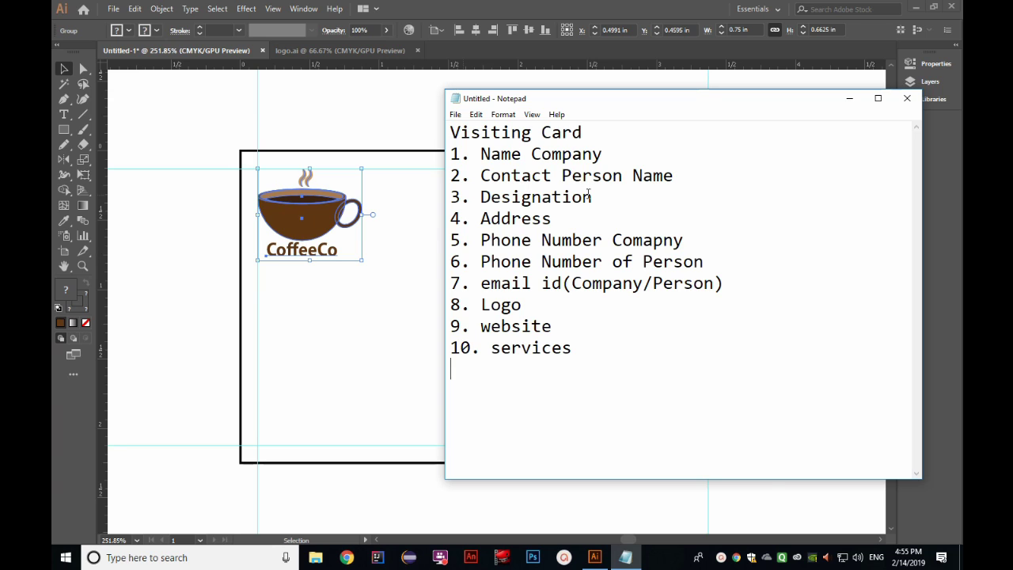
Step: Bring the Illustrator card design back in front of the Notepad checklist
click(414, 124)
Step: Type the contact's name, 'Managin Director' and a phone number as a text block above the card
click(64, 114)
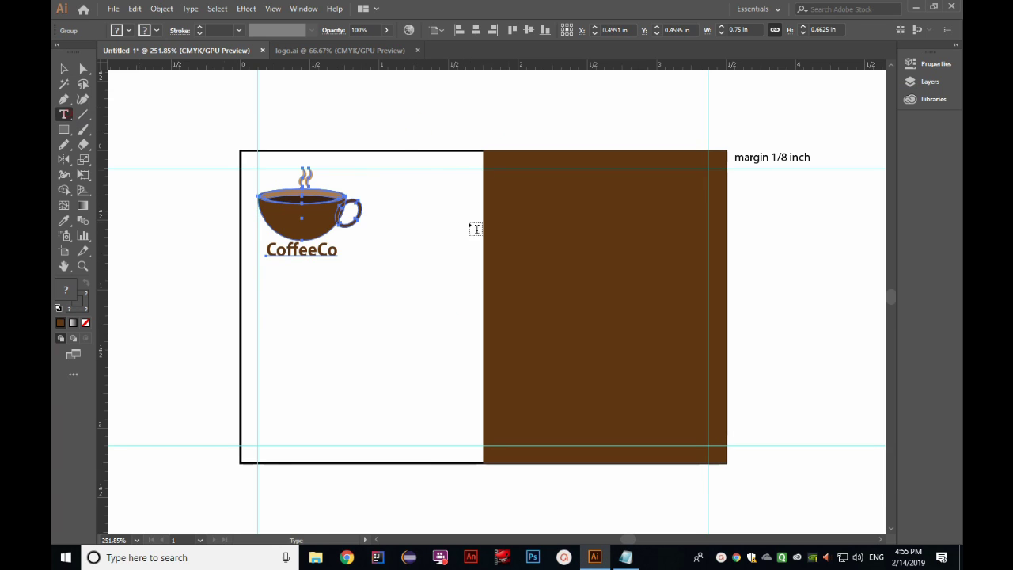
click(389, 129)
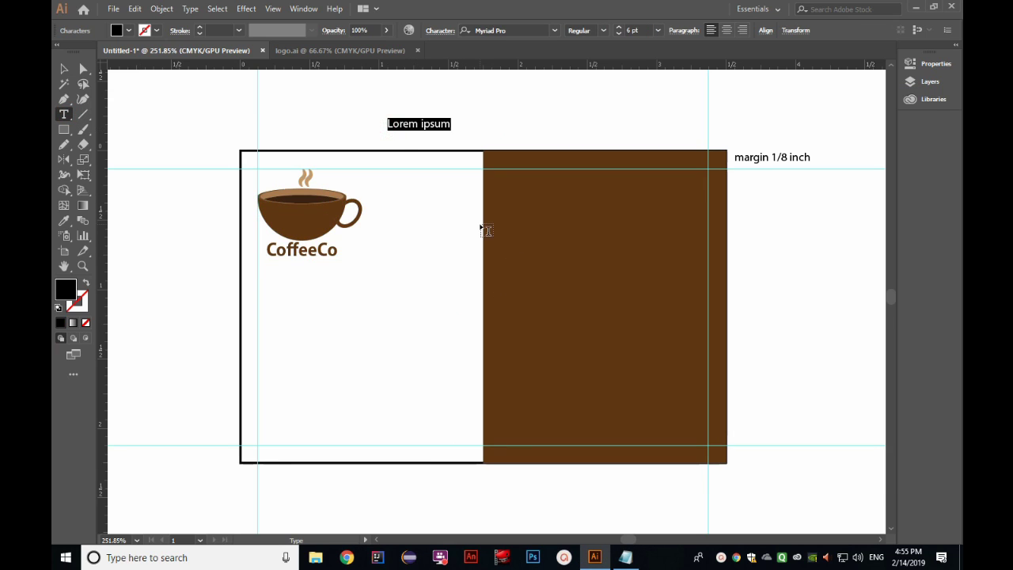
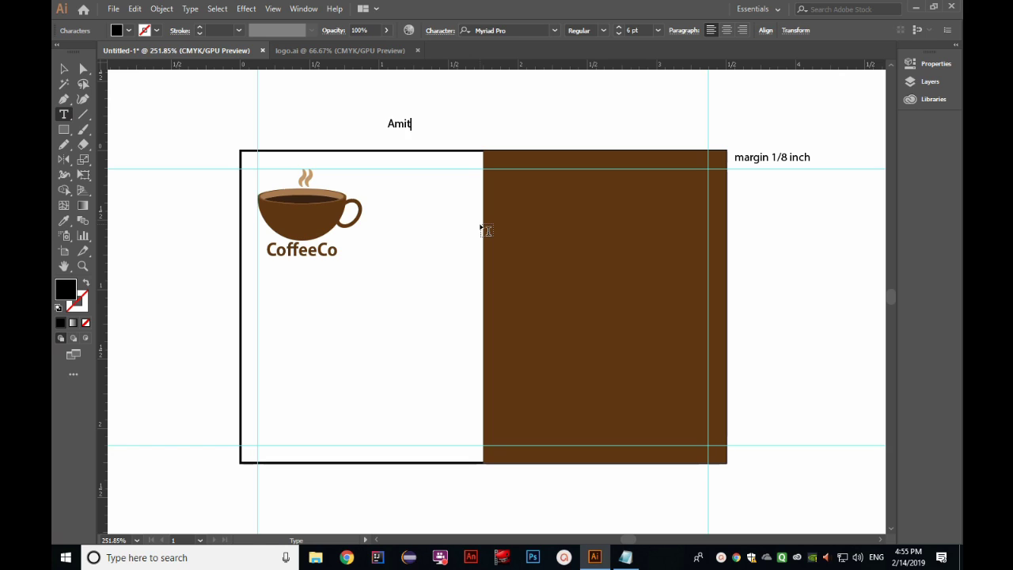
key(Return)
text(M)
text(anagin)
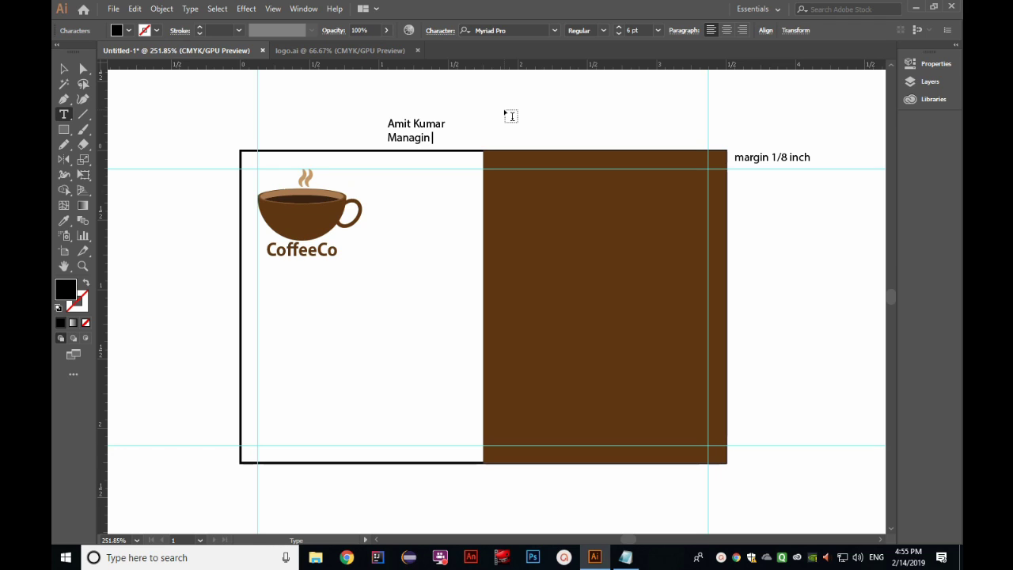
text( Director)
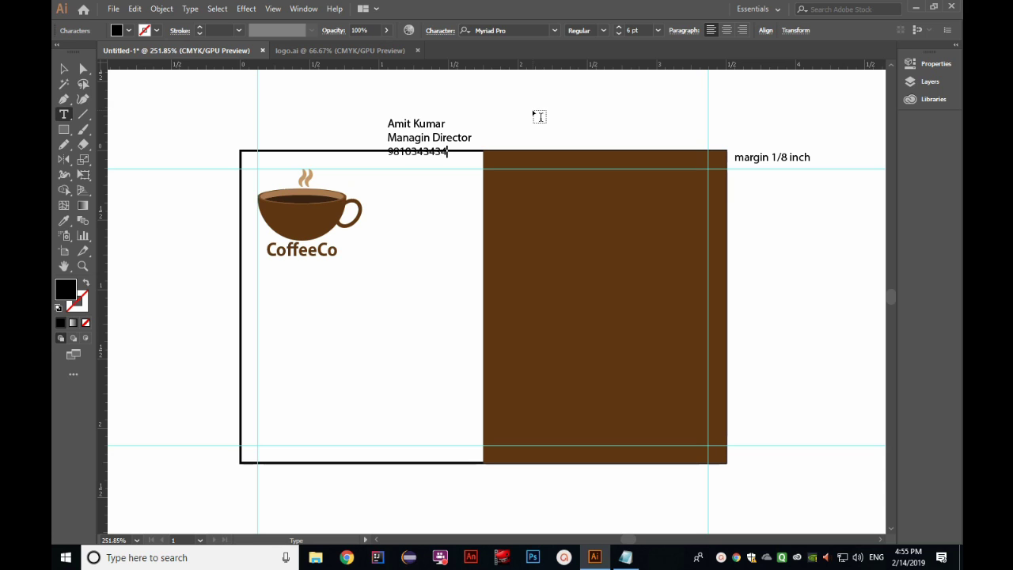
click(64, 69)
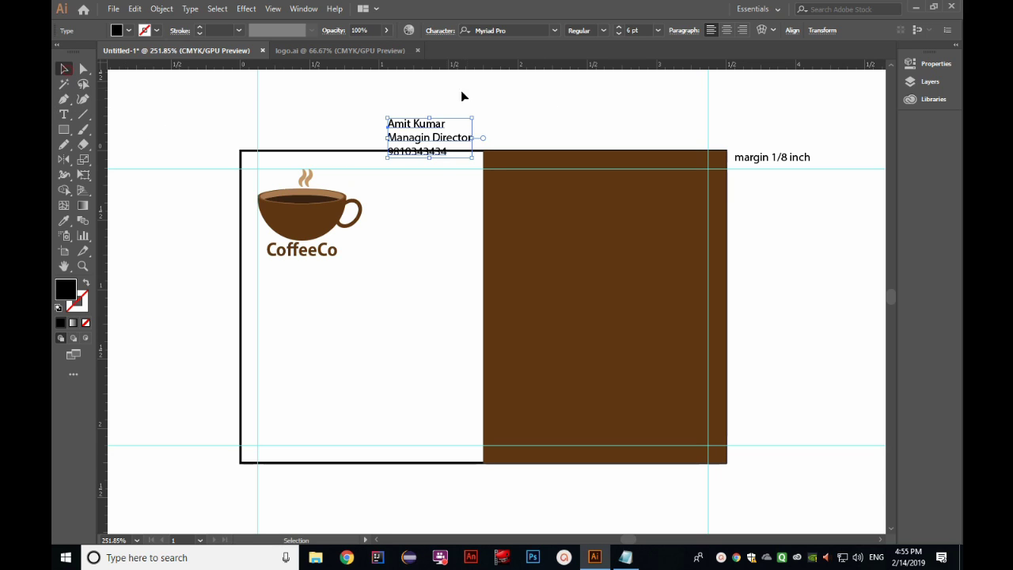
Step: Set the contact text block's fill to white
drag(434, 133, 470, 106)
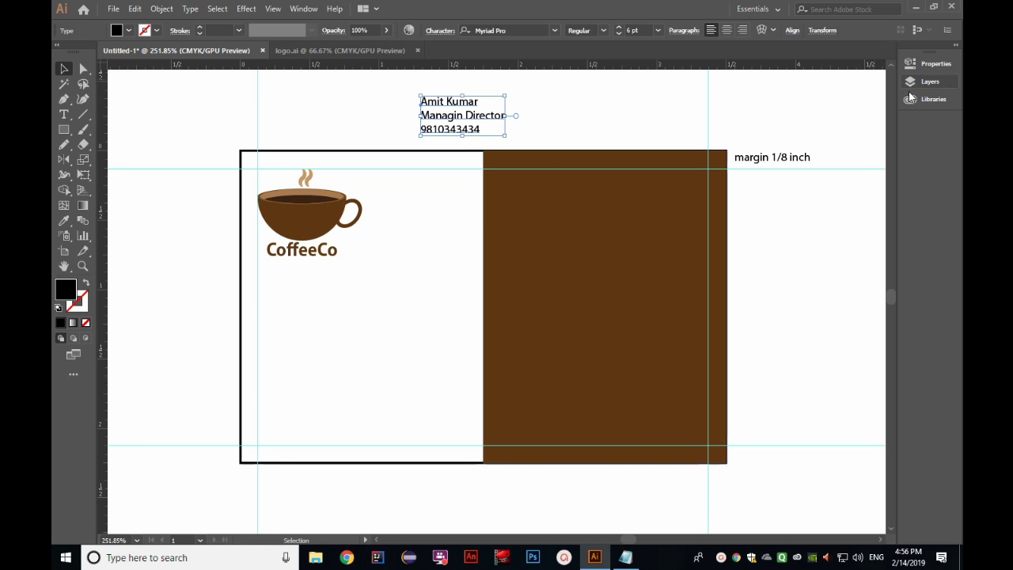
click(127, 31)
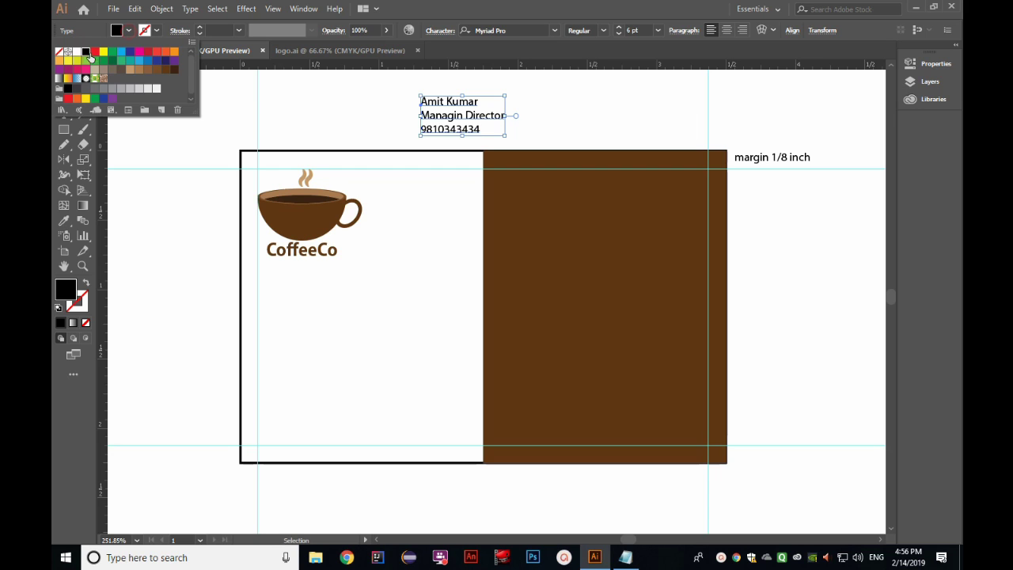
click(77, 52)
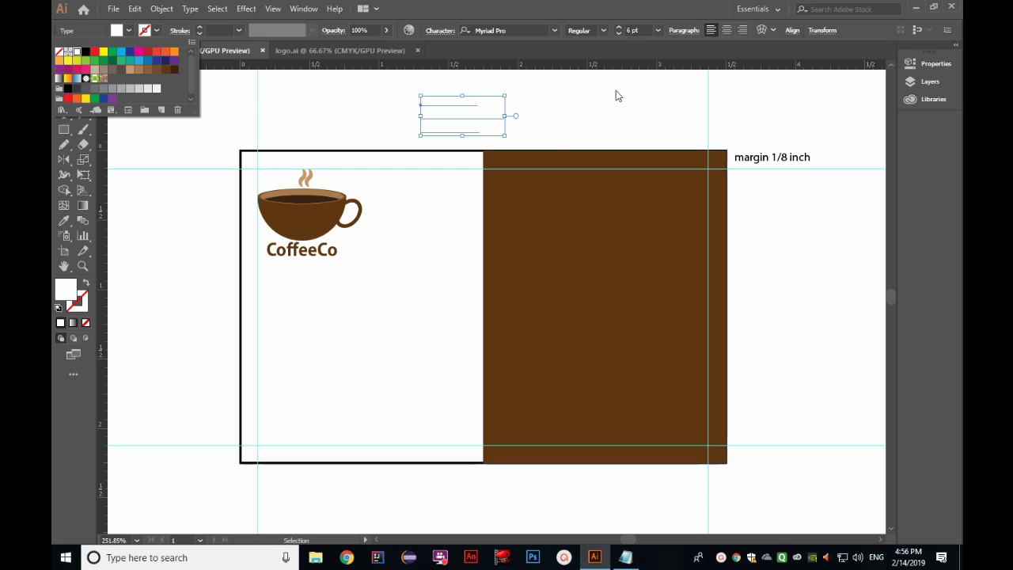
click(467, 104)
Step: Right-align the contact text and place it in the brown panel's top-right corner
drag(482, 120, 627, 229)
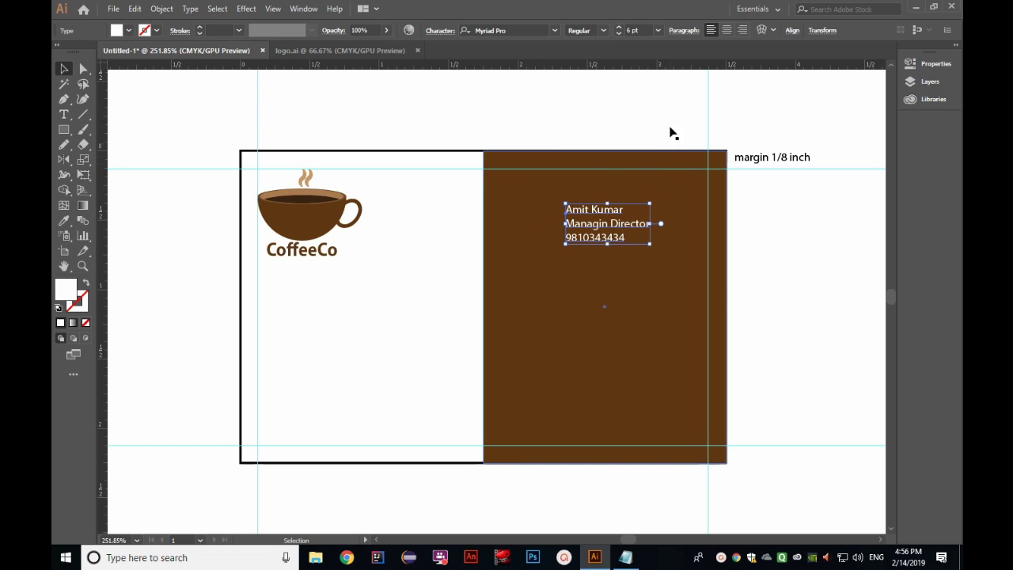
click(742, 31)
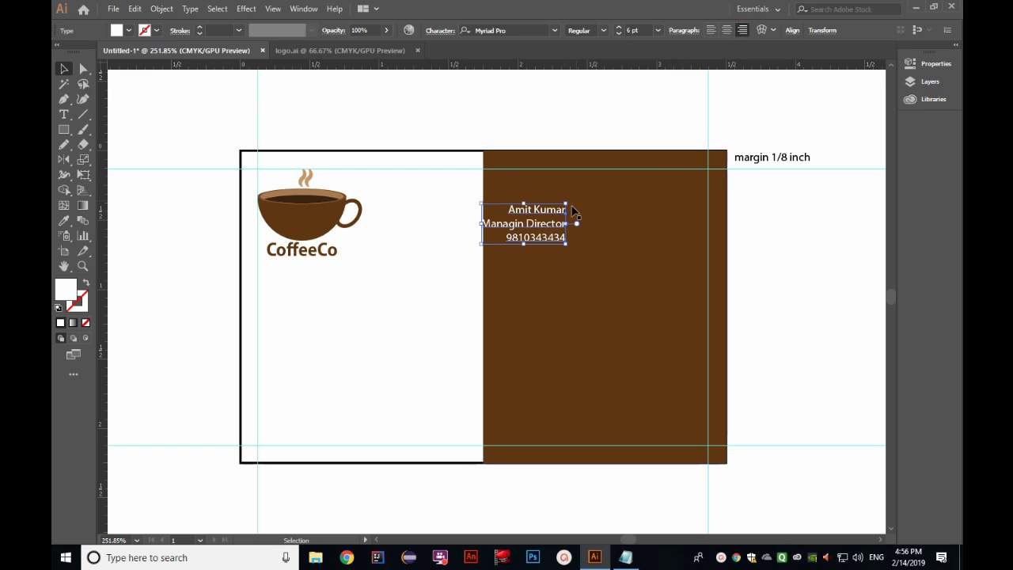
drag(555, 216, 697, 182)
click(783, 201)
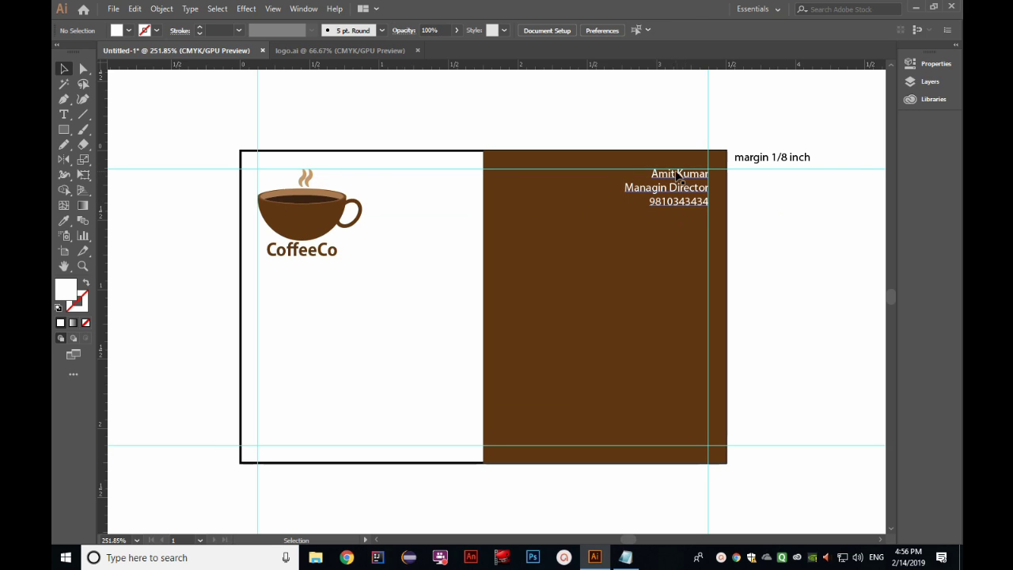
Step: Make the name line 8 pt Bold
click(64, 114)
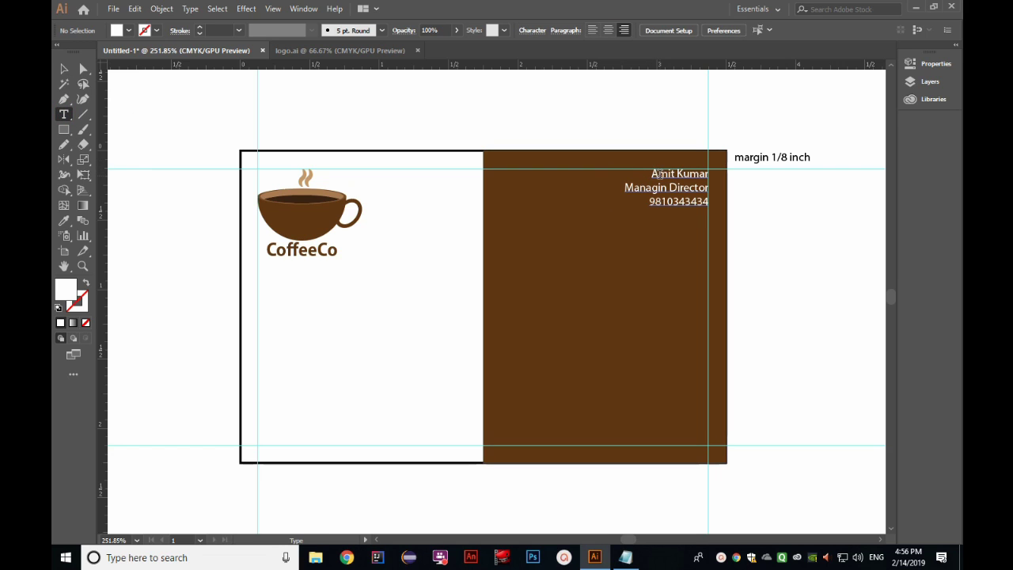
drag(652, 173, 710, 172)
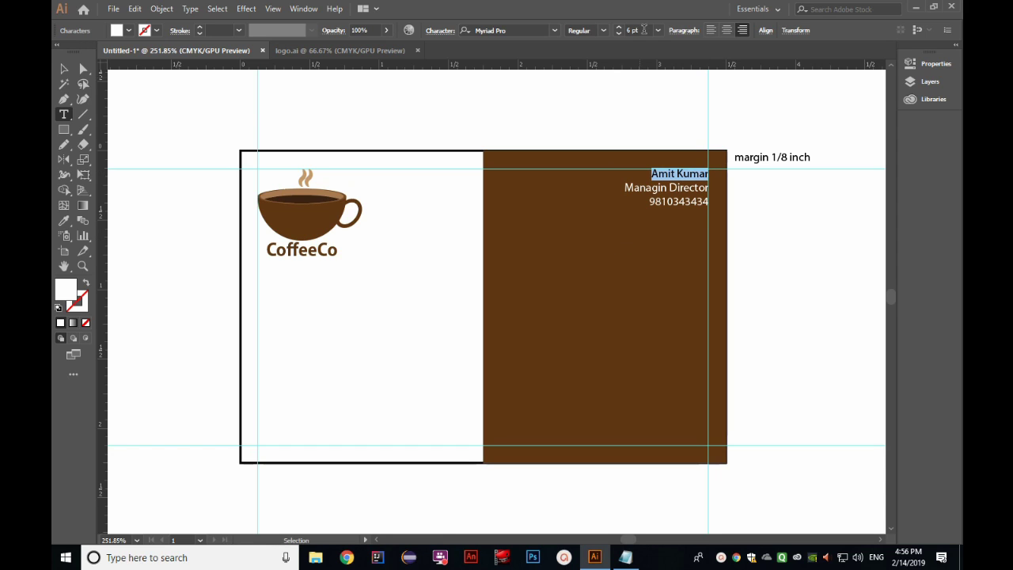
click(629, 30)
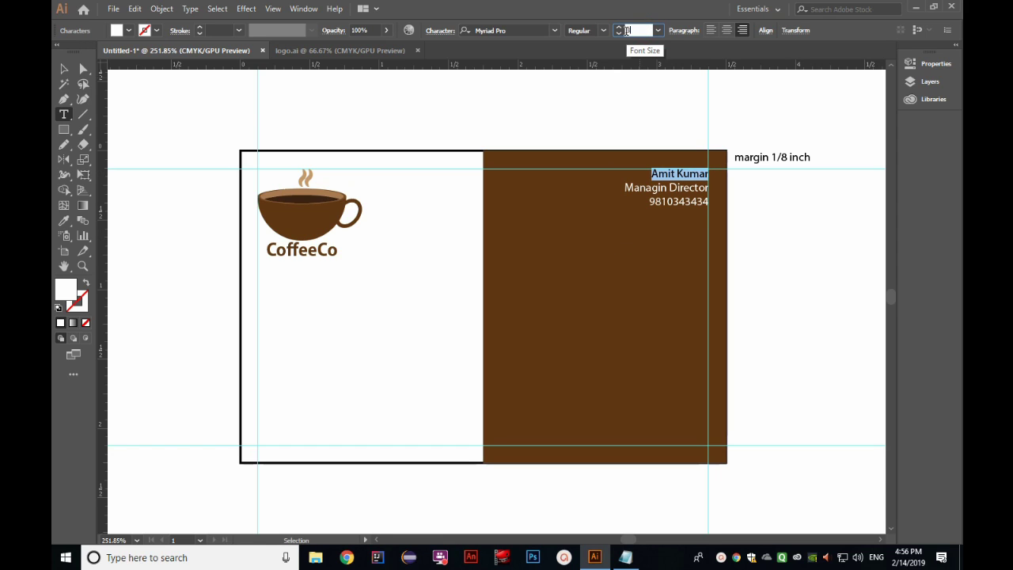
text(8)
key(Return)
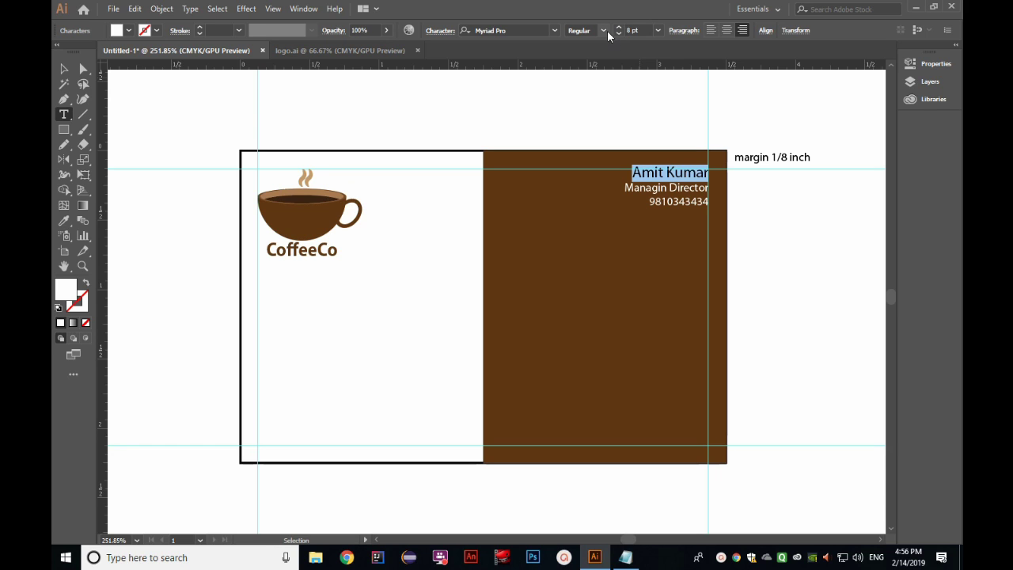
click(604, 30)
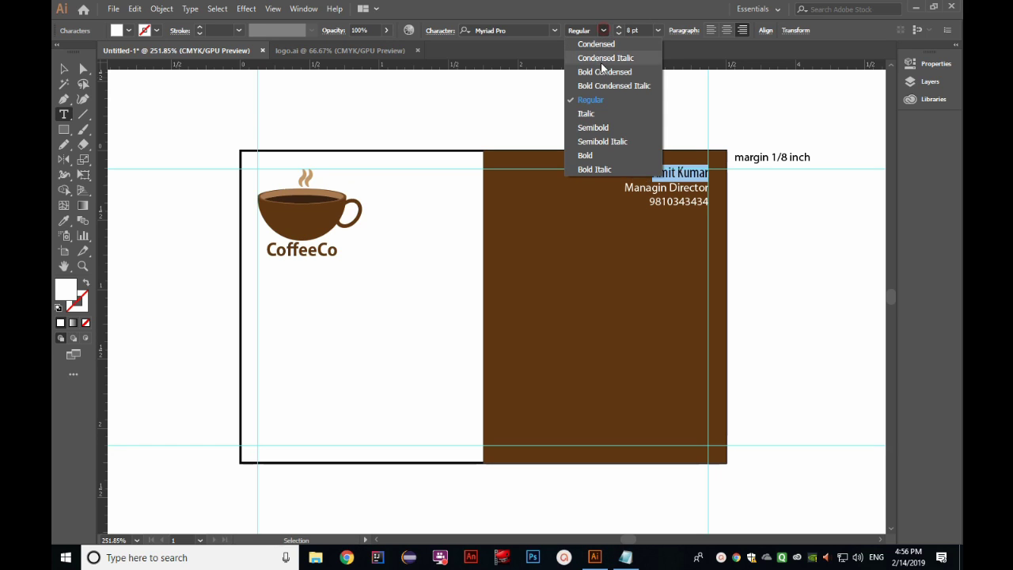
click(590, 156)
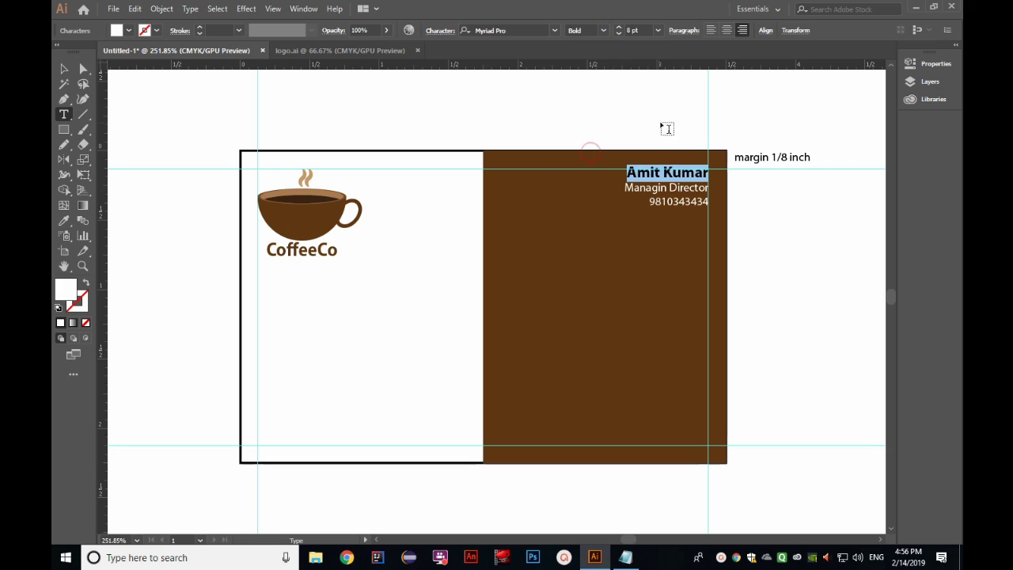
Step: Set the job title and phone lines to 7 pt
click(677, 188)
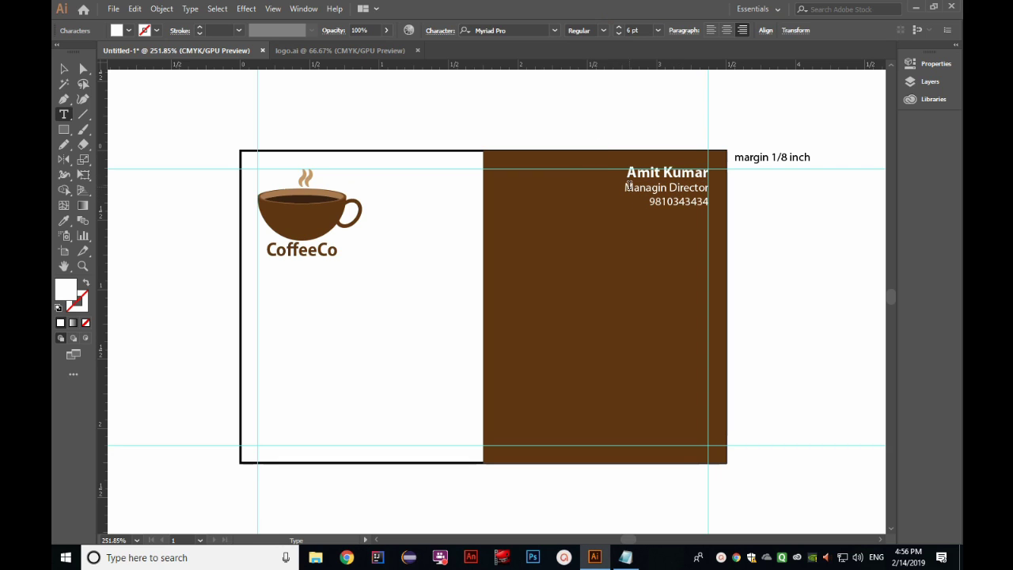
drag(626, 188, 711, 201)
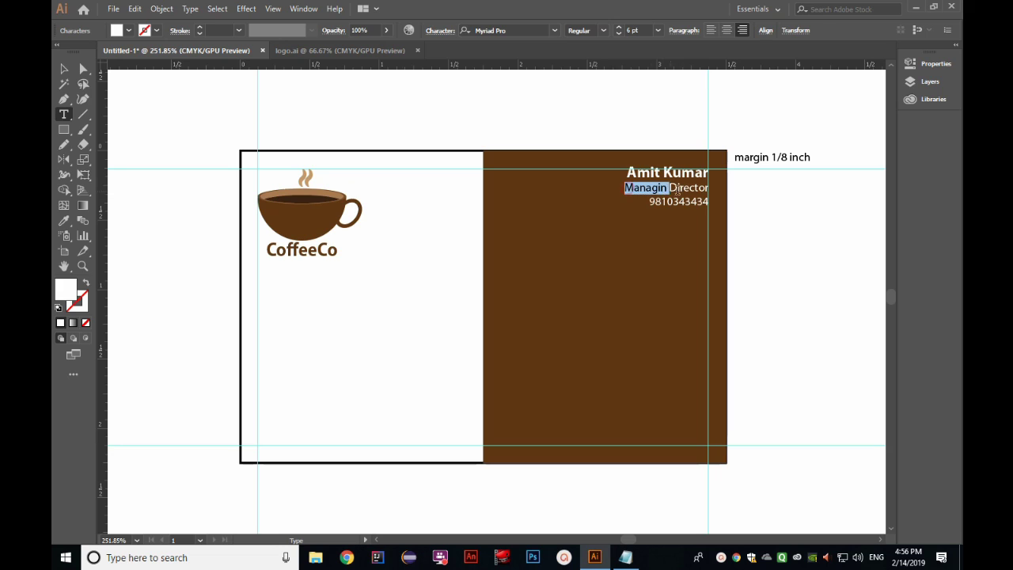
click(656, 30)
click(675, 77)
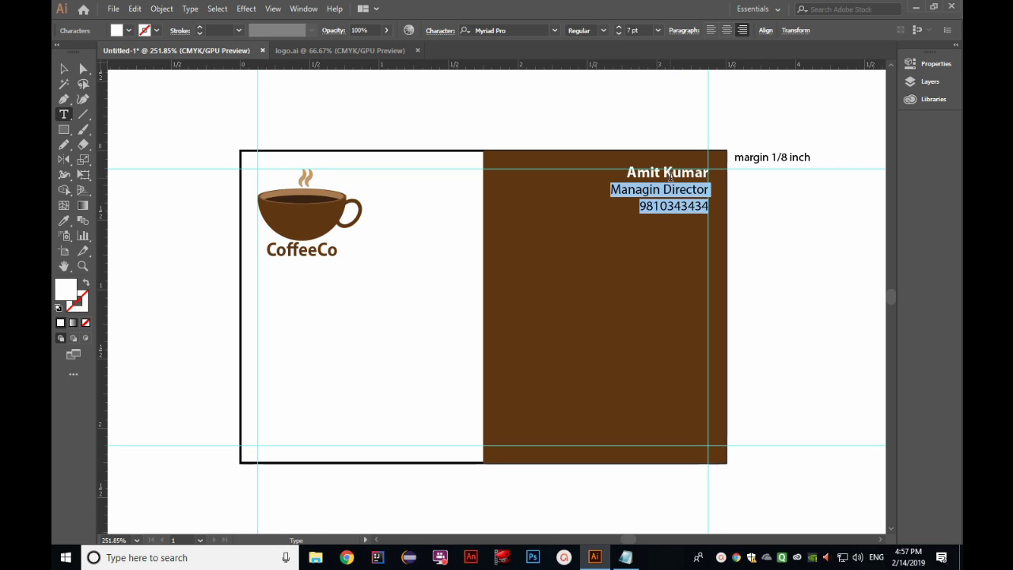
Step: Nudge the contact block slightly within the brown panel's top right
click(64, 69)
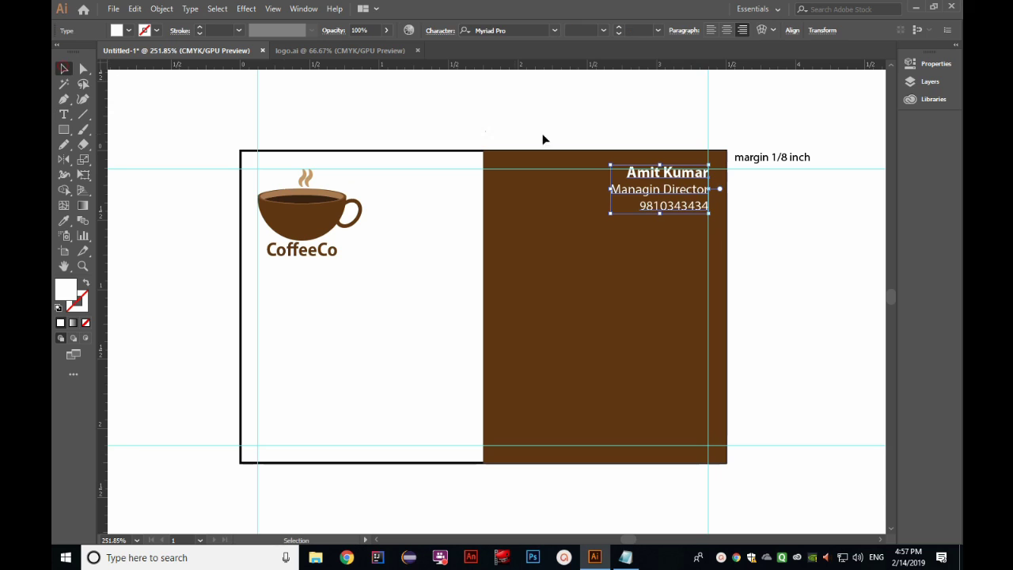
click(622, 120)
mouse_move(694, 188)
mouse_down()
mouse_move(622, 253)
mouse_move(702, 179)
mouse_move(671, 183)
mouse_move(645, 202)
mouse_move(689, 175)
mouse_up()
click(664, 117)
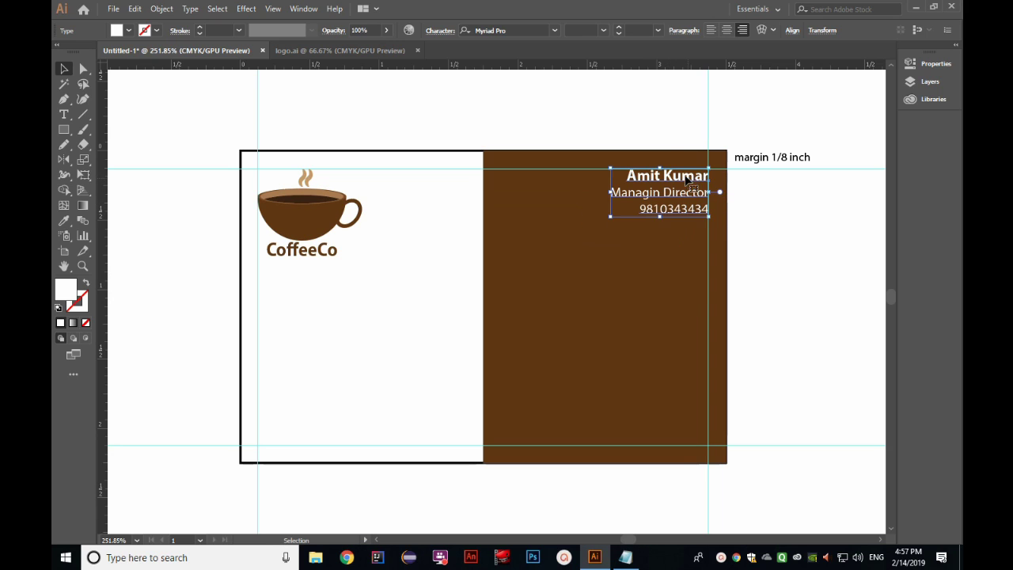
click(677, 120)
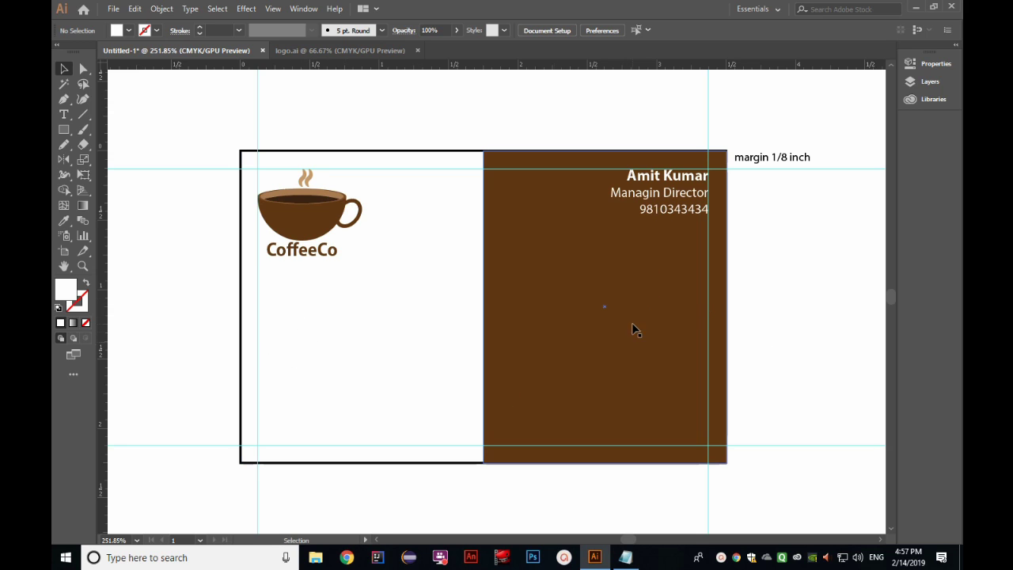
Step: Type 'catering Services, Home/Office Delivery, On Shop Services' as a new line above the card
click(62, 113)
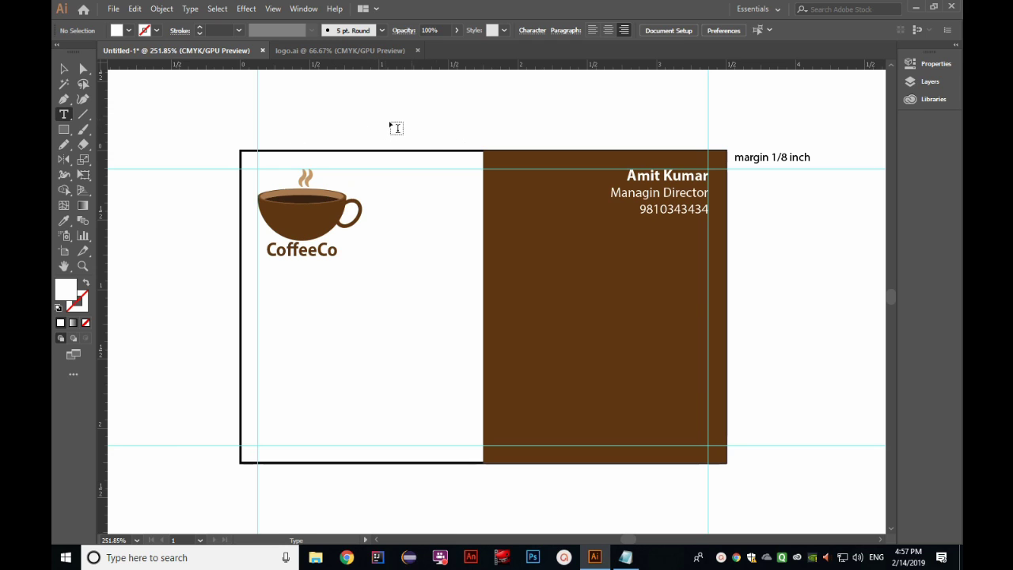
click(320, 125)
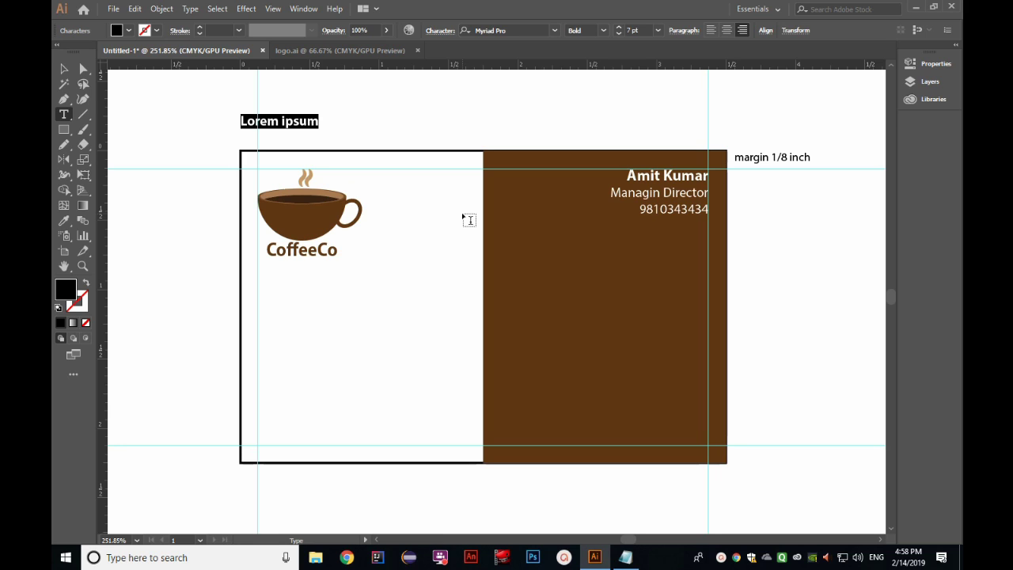
text(ca)
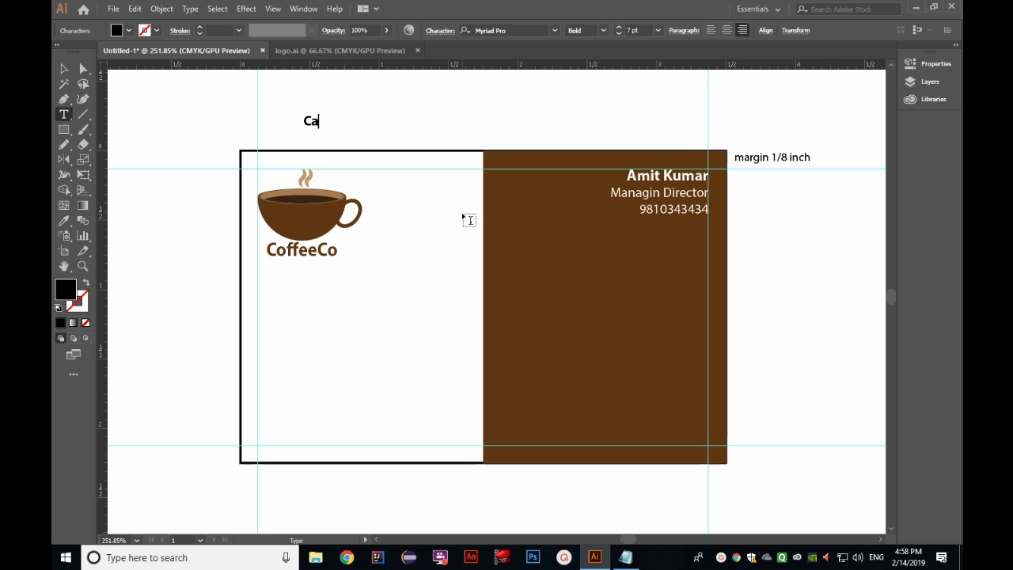
text(te)
text(ring Serv)
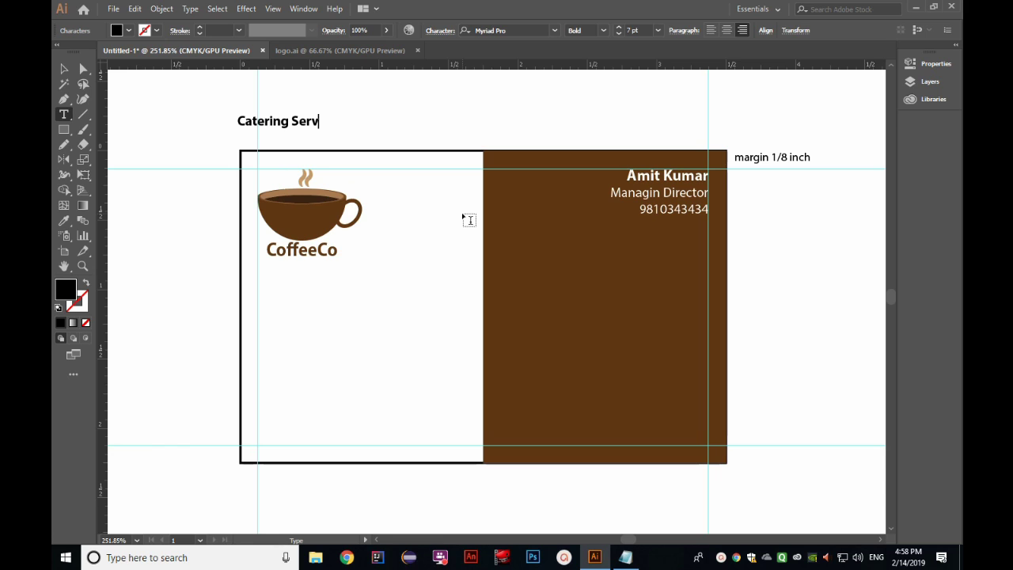
text(ices,)
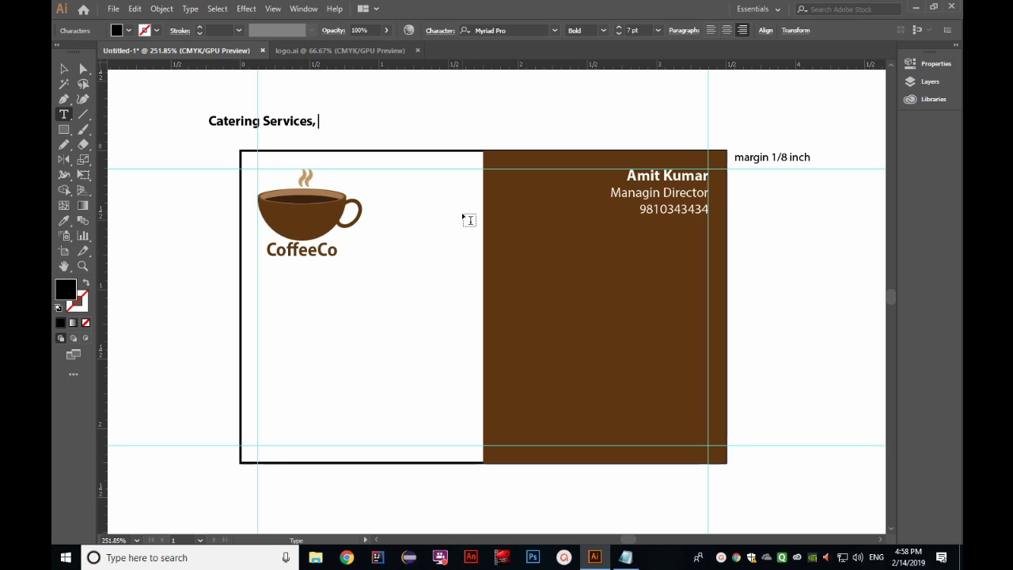
text(Home)
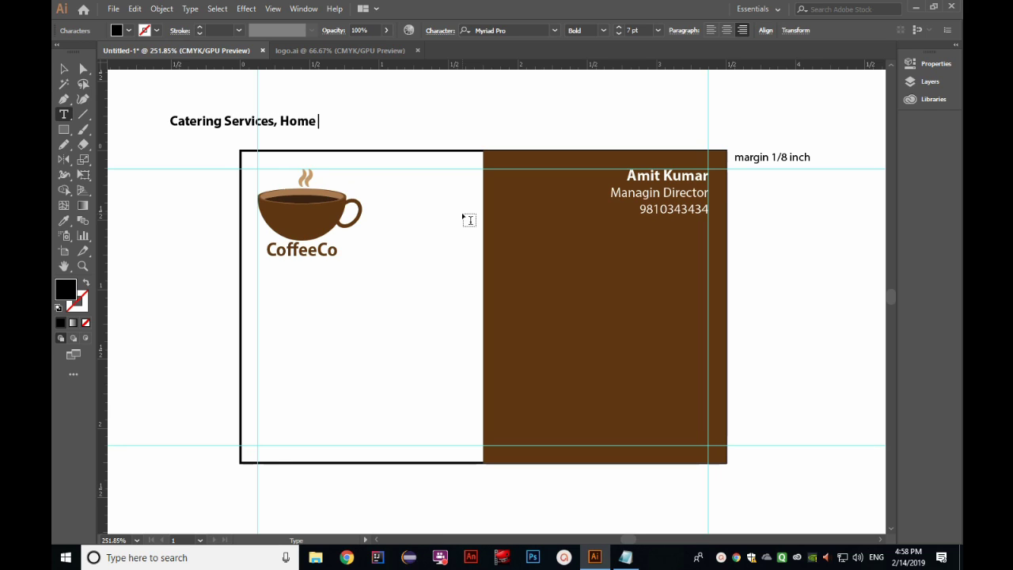
key(BackSpace)
text(/)
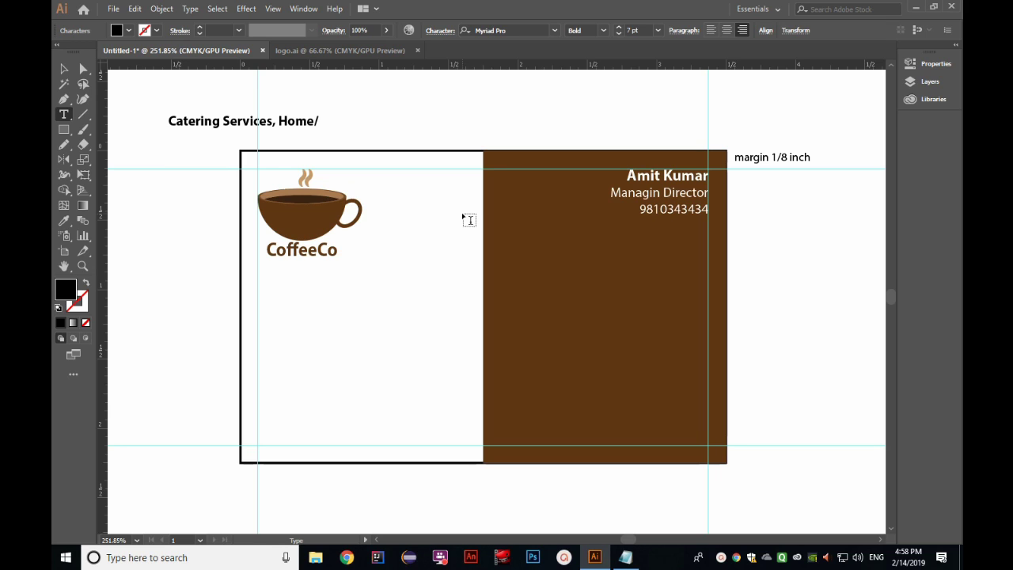
text(P)
key(BackSpace)
text(Office )
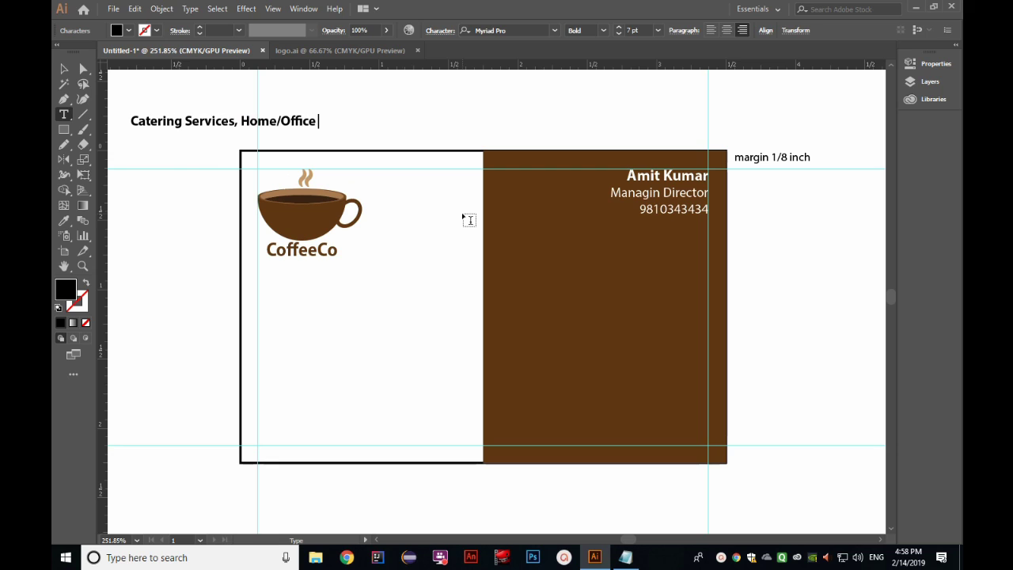
text(Deliv)
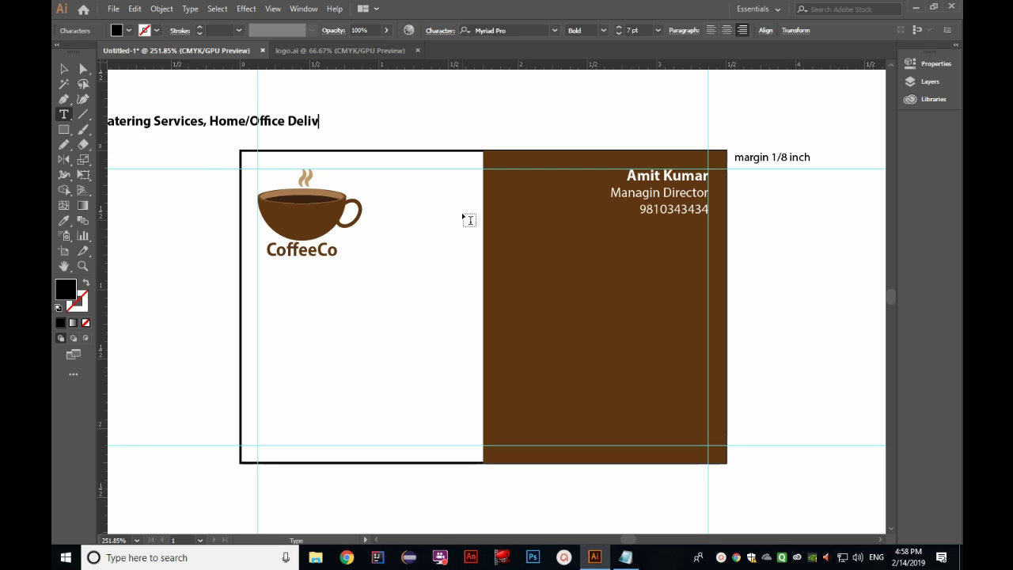
text(ery)
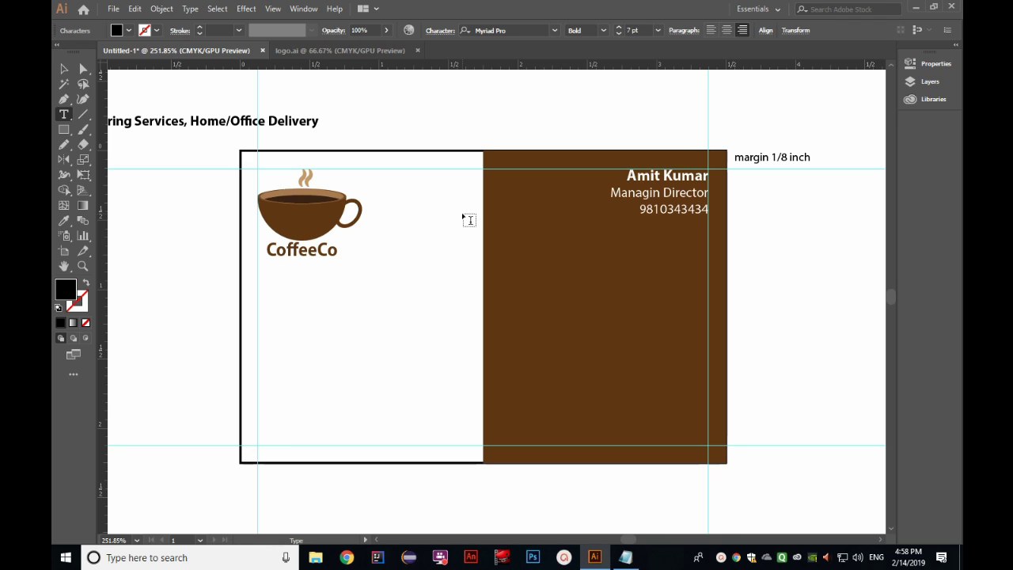
text(,)
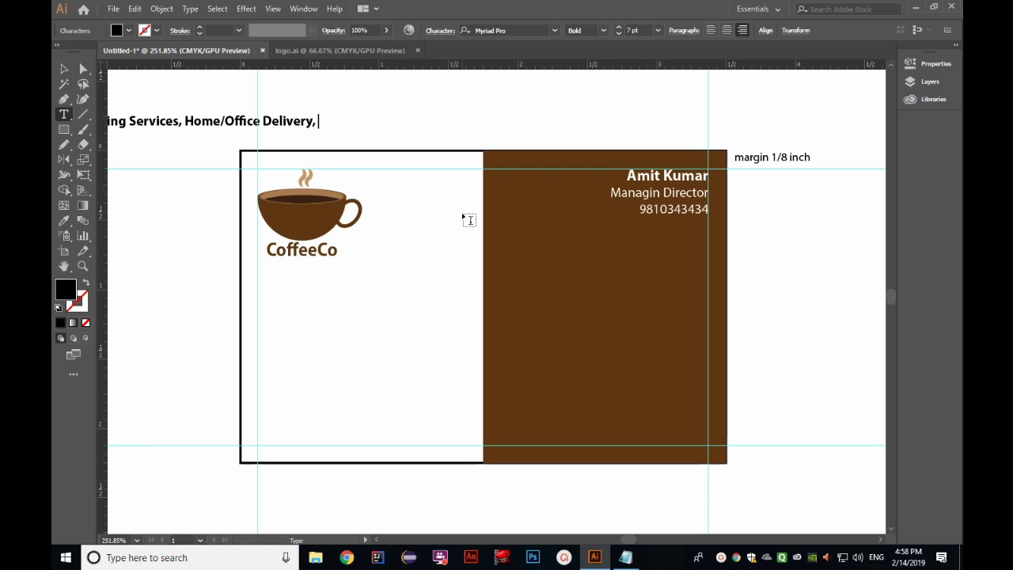
text(On )
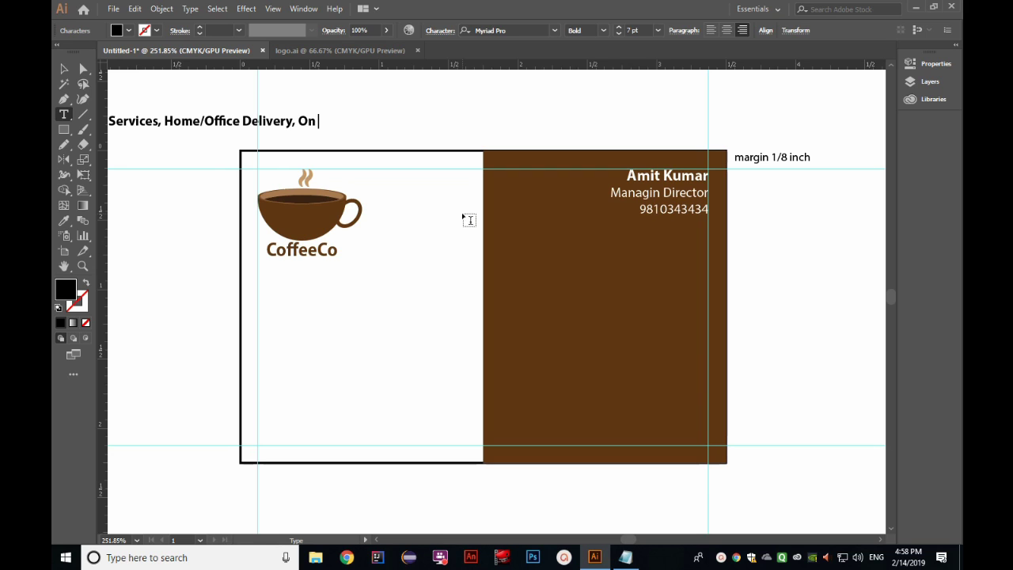
text(Sh)
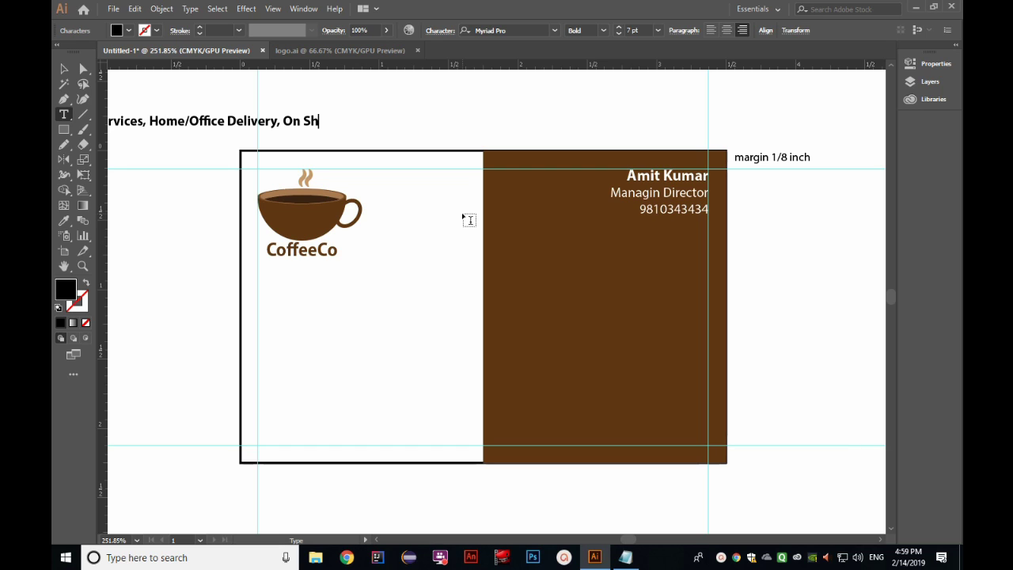
text(op S)
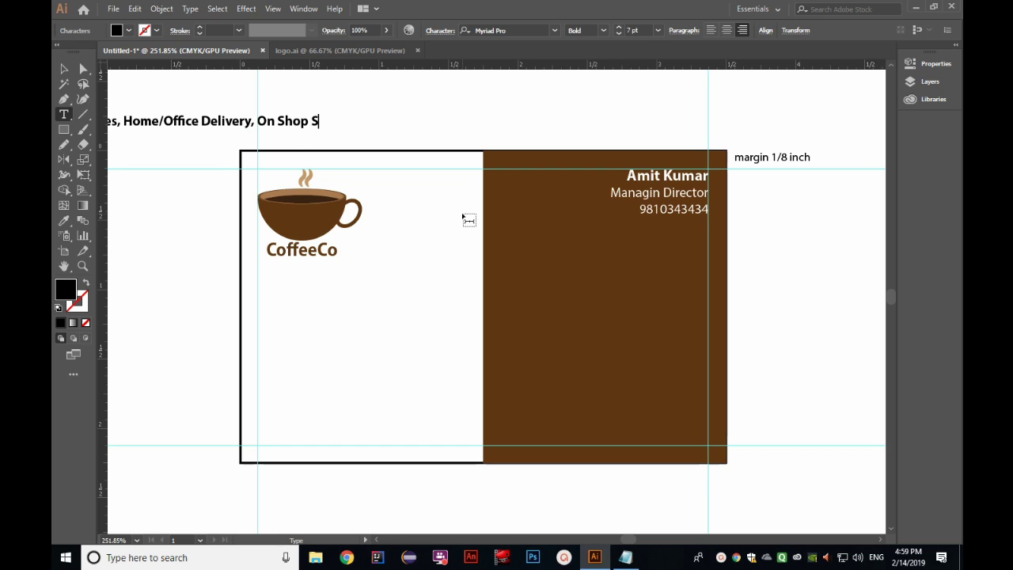
text(ervices)
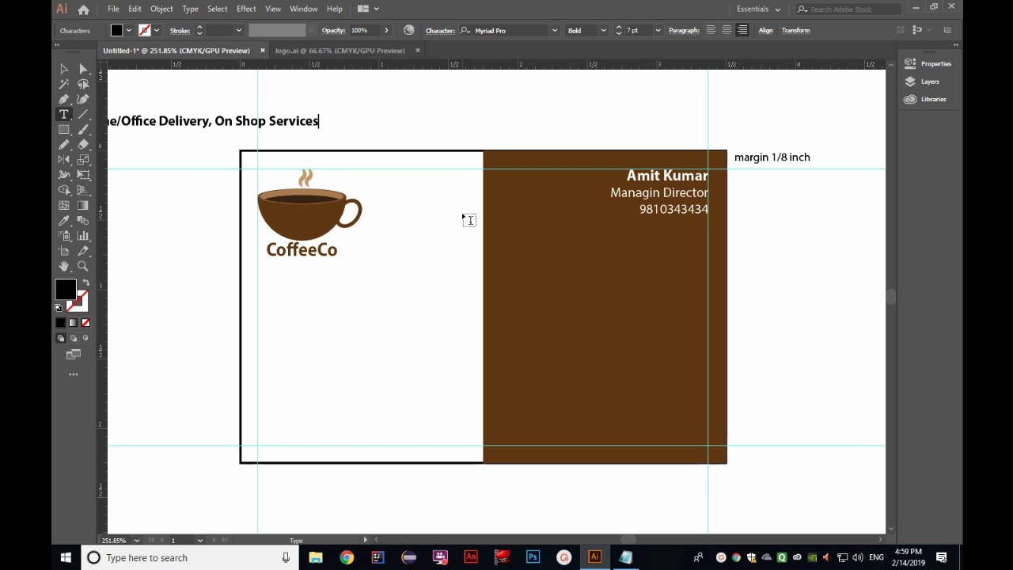
click(63, 68)
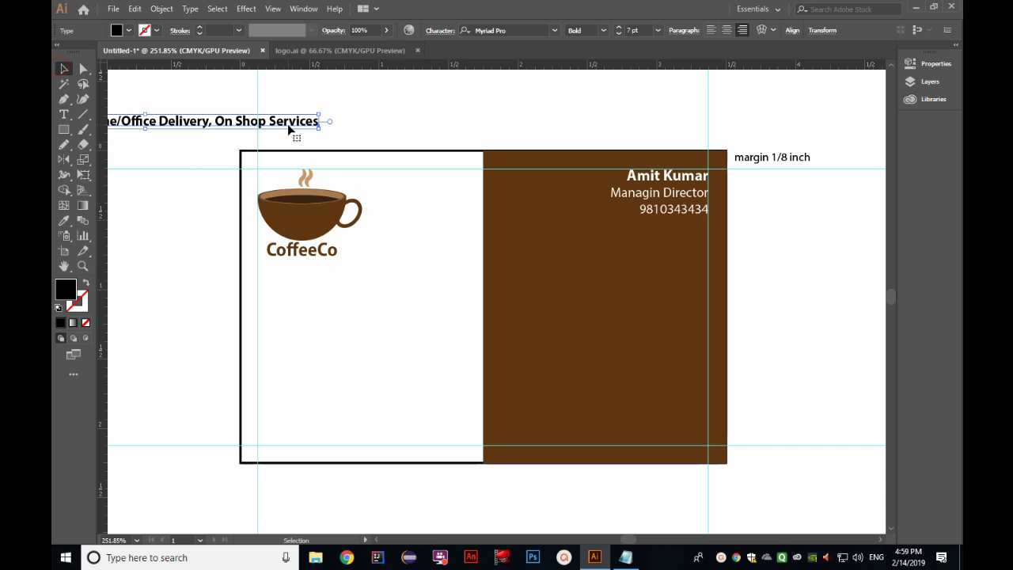
Step: Change the services line to Regular weight and move it above the brown panel
drag(285, 124, 615, 103)
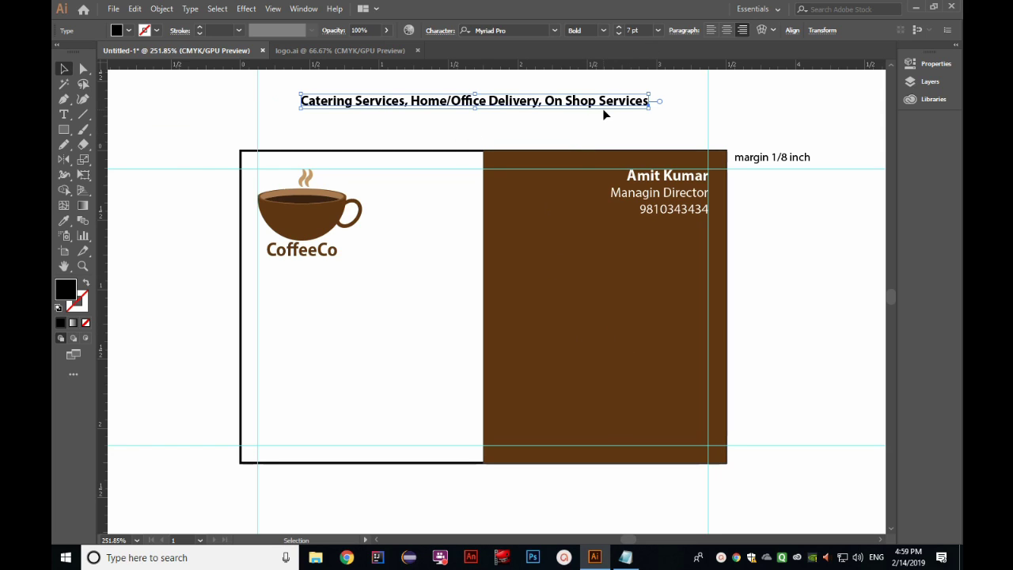
click(603, 30)
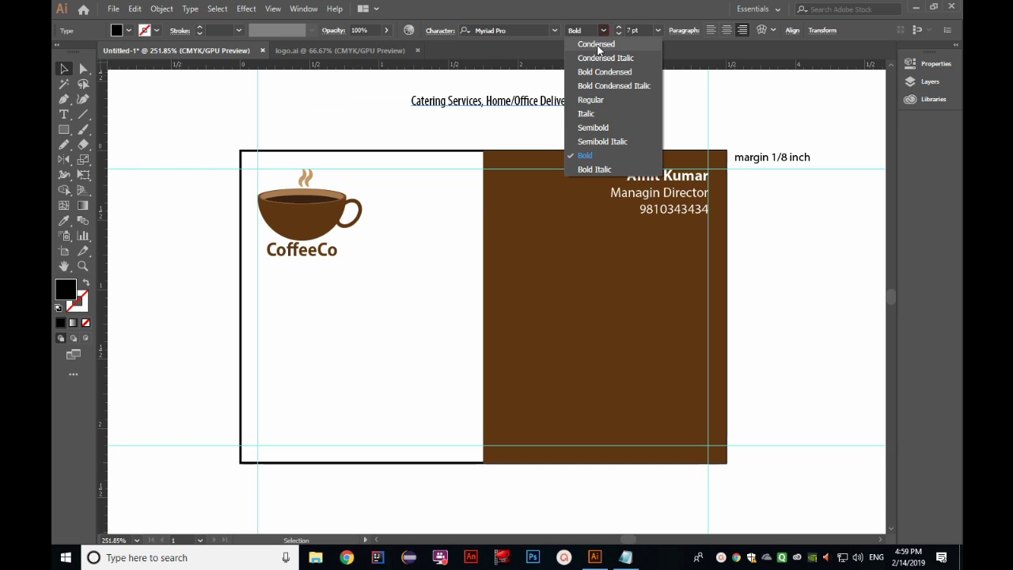
click(599, 100)
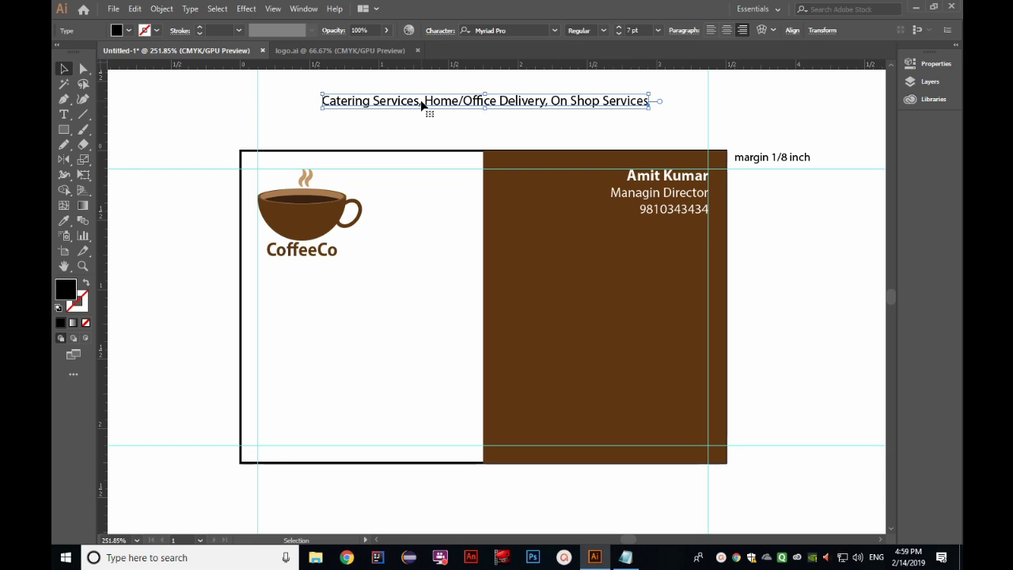
mouse_move(564, 105)
mouse_down()
mouse_move(682, 302)
mouse_move(629, 118)
mouse_up()
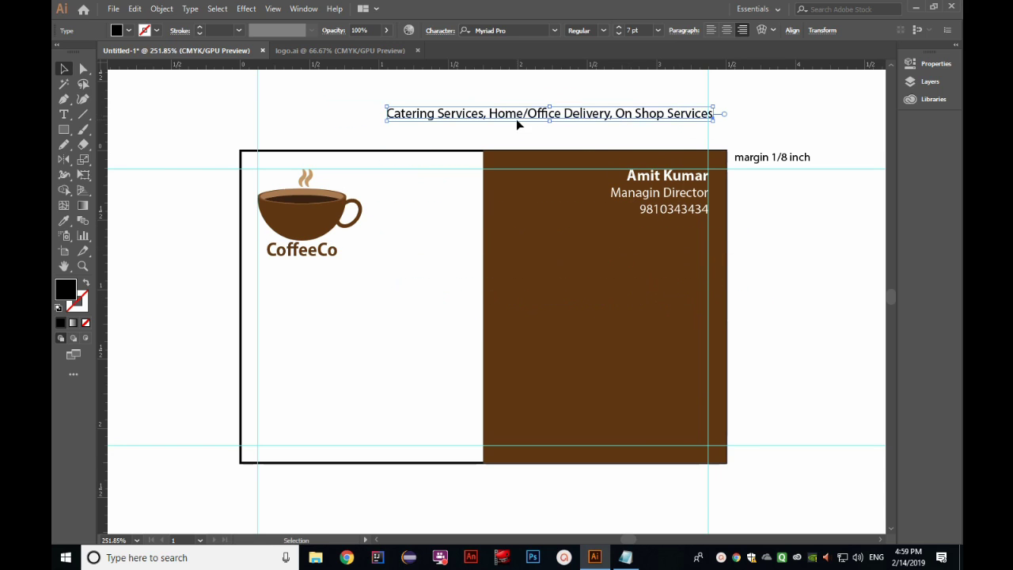
double_click(617, 115)
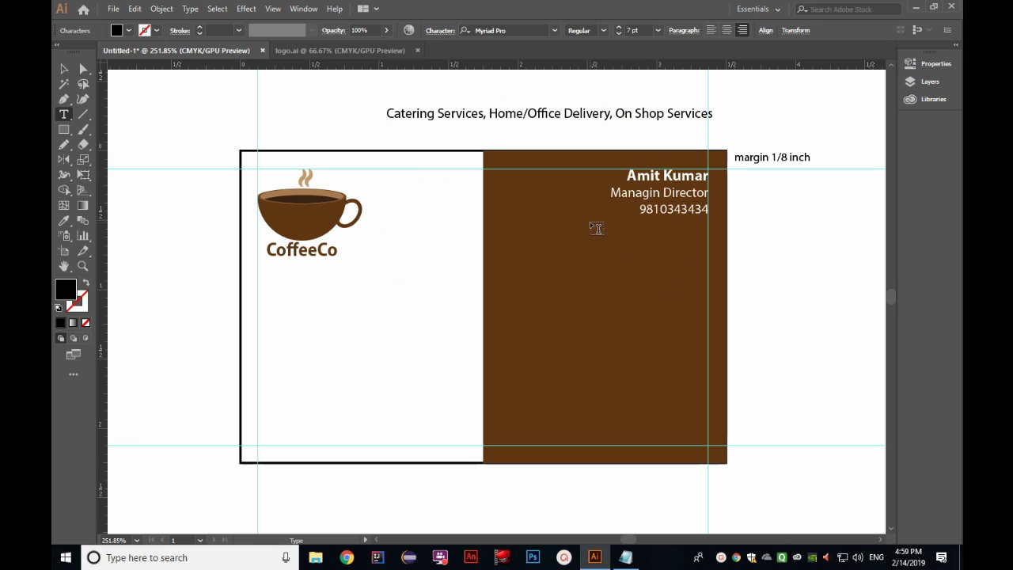
Step: Split the services text into two lines, moving Catering Services after 'On Shop Services,'
key(BackSpace)
key(Return)
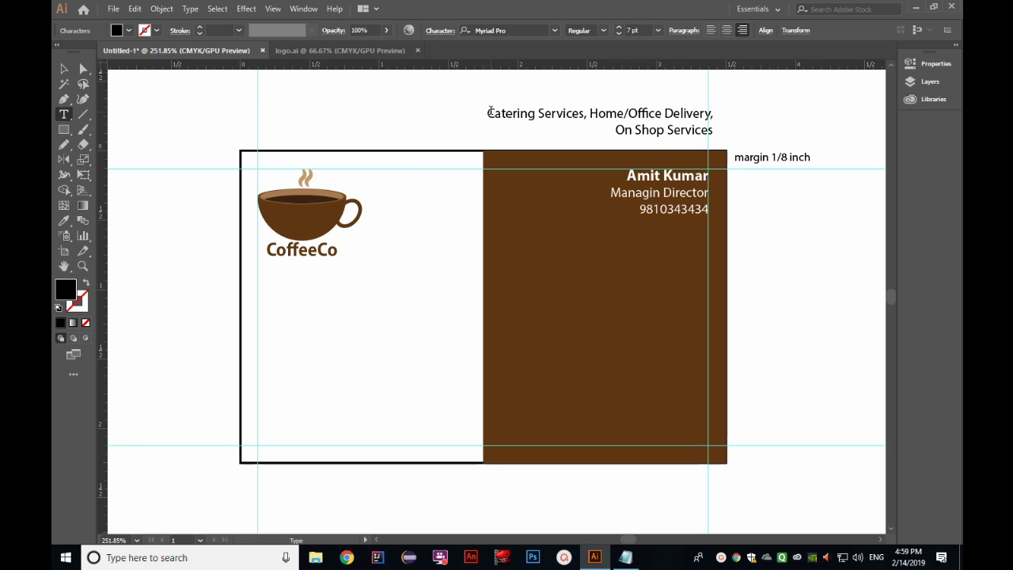
drag(488, 113, 582, 113)
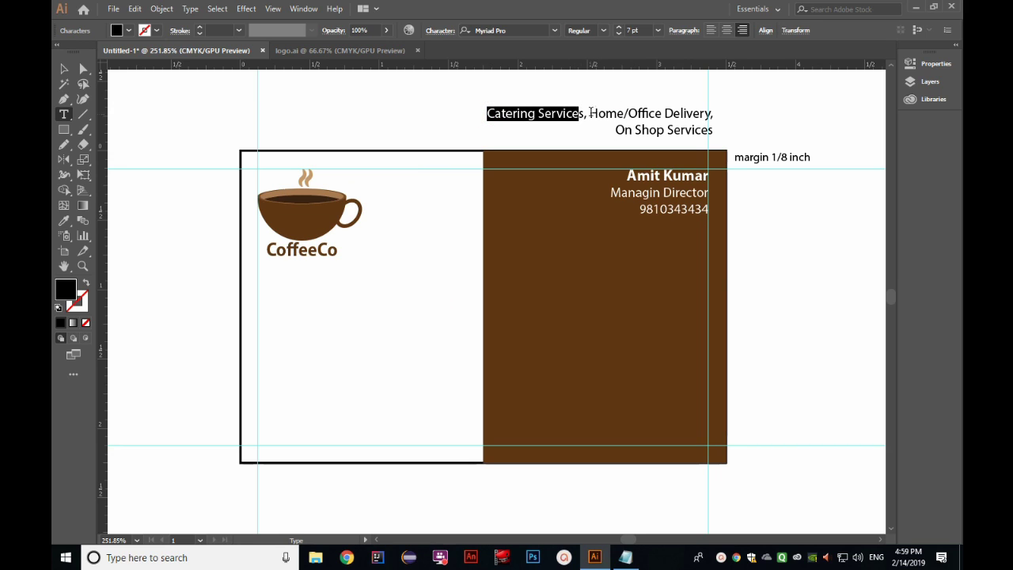
click(490, 127)
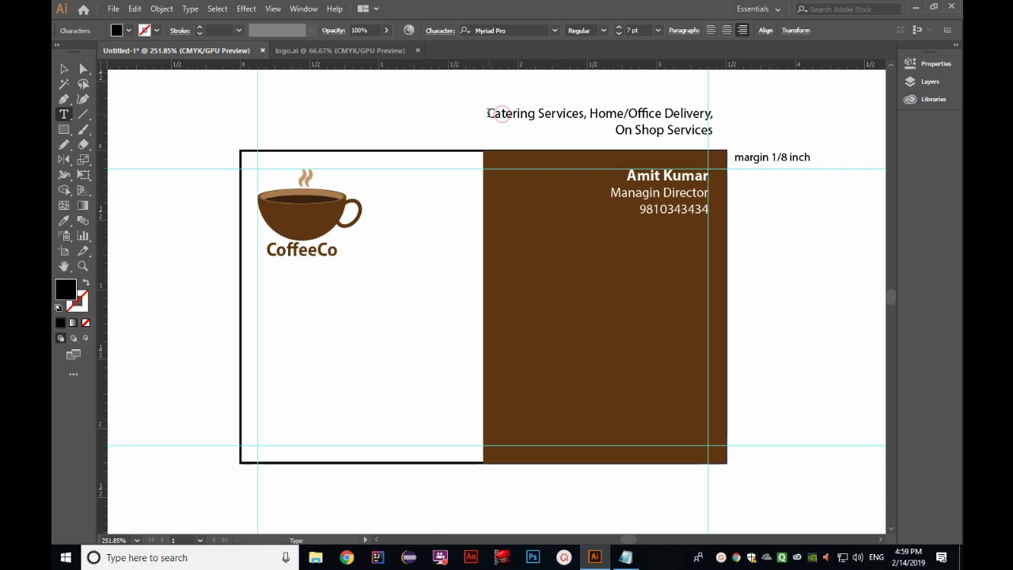
drag(487, 114, 584, 115)
key(ctrl+c)
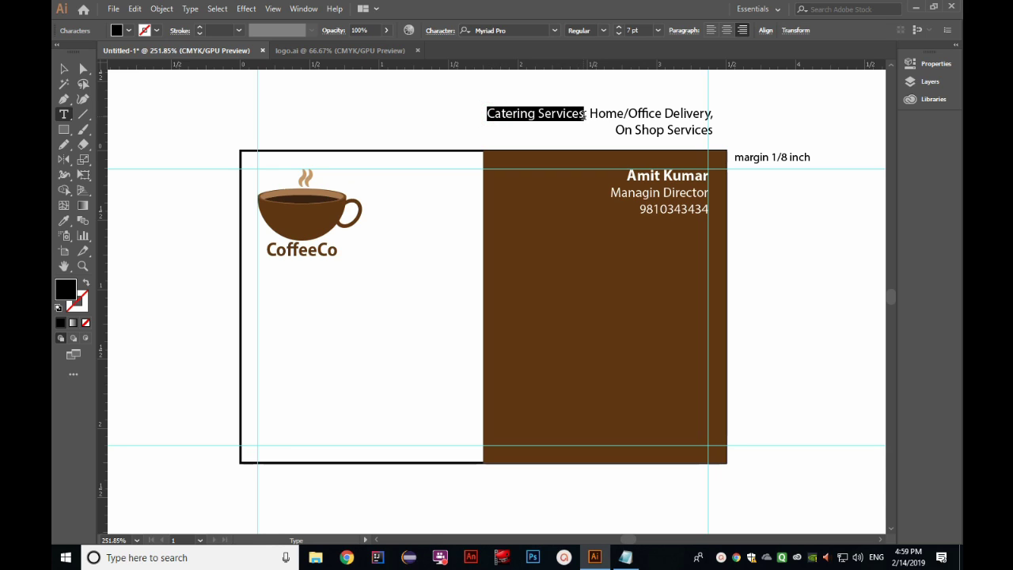
key(BackSpace)
click(637, 129)
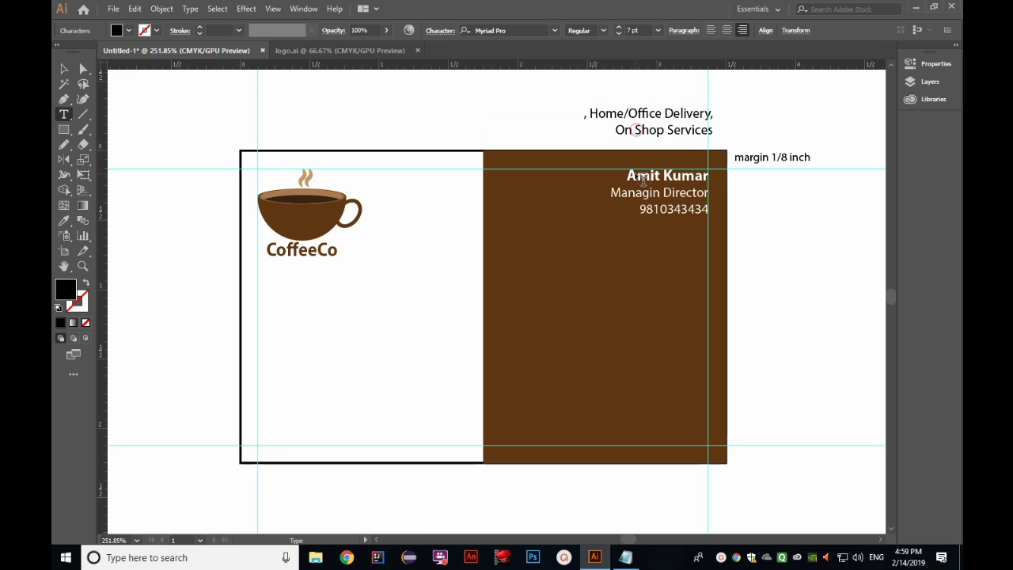
click(637, 127)
text(,)
key(ctrl+v)
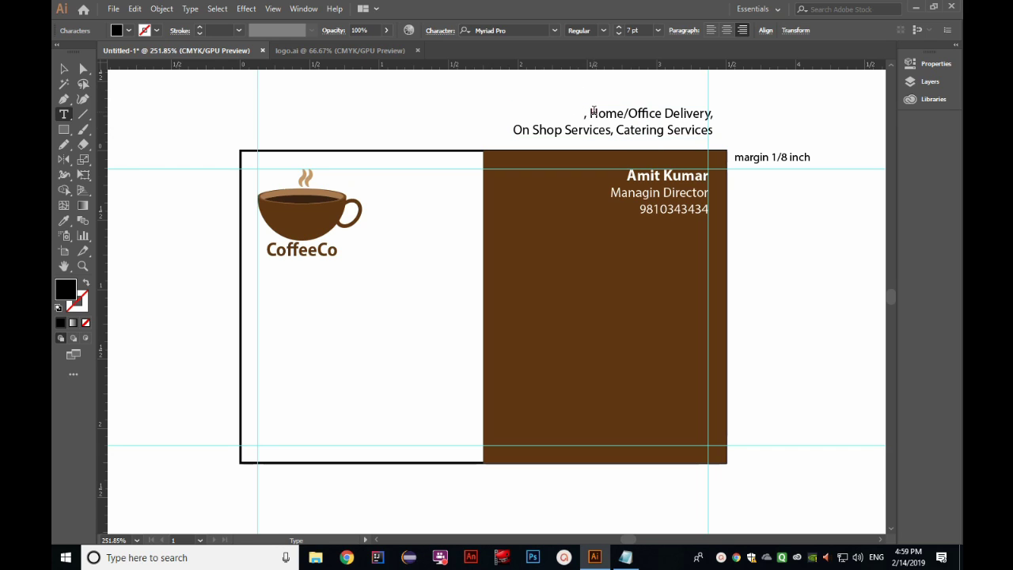
Step: Remove the leading comma before Home and centre-align both services lines
click(592, 111)
click(592, 111)
key(BackSpace)
key(BackSpace)
key(Escape)
click(526, 75)
click(589, 113)
key(Escape)
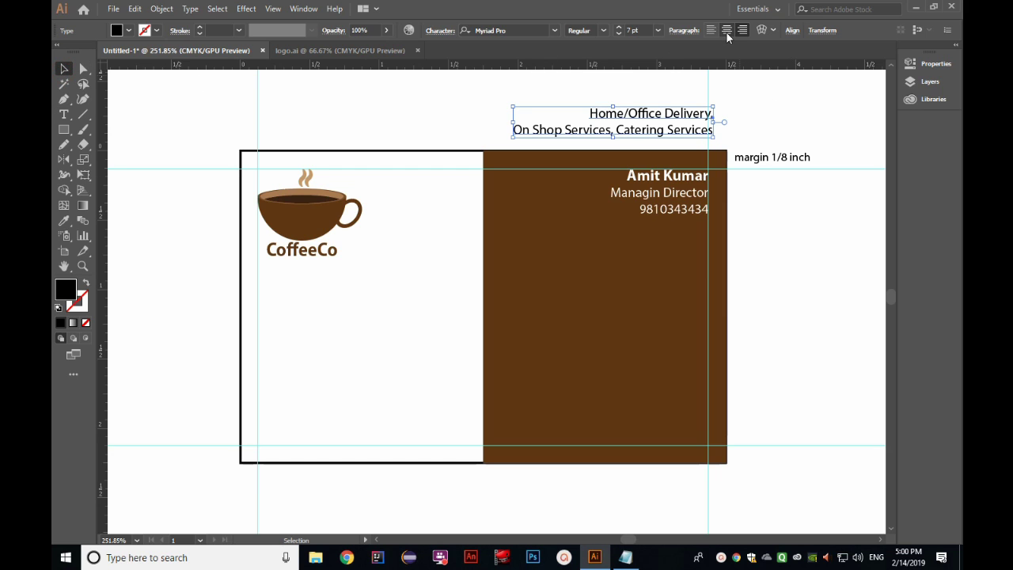
click(727, 30)
Step: Move the services text onto the brown panel and make its fill white
drag(743, 133, 645, 324)
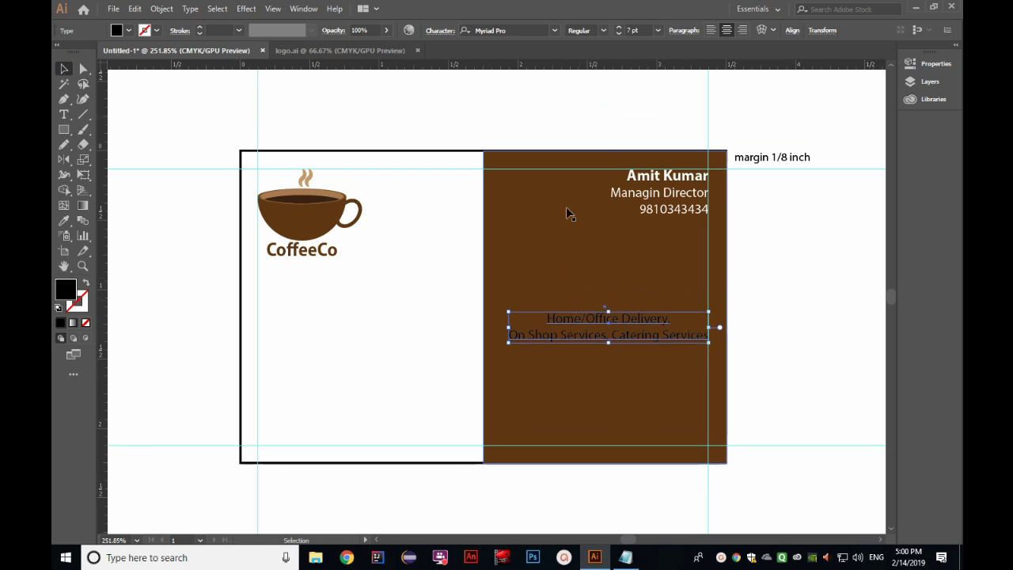
click(128, 30)
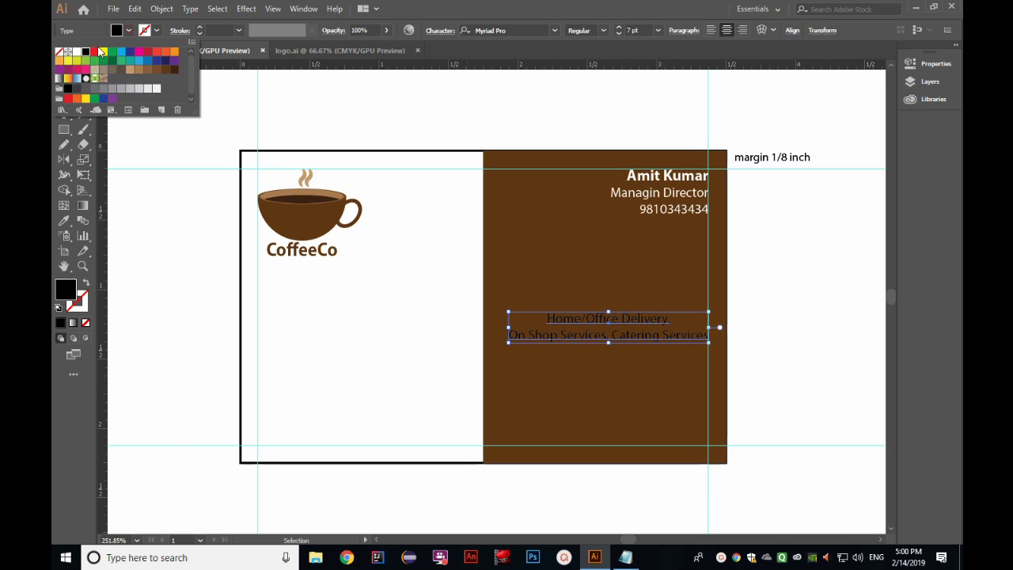
click(77, 52)
click(563, 101)
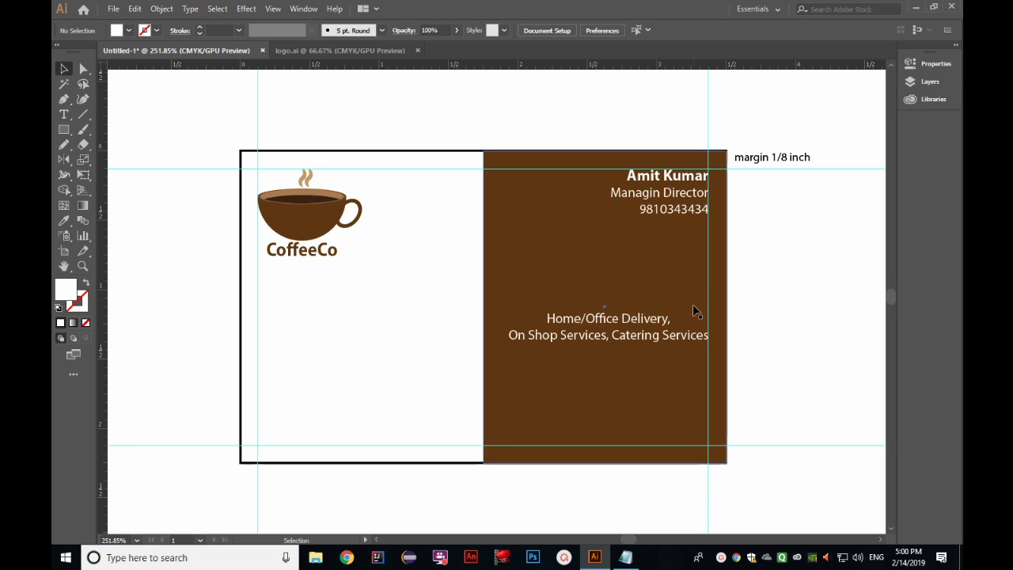
Step: Centre the services text horizontally and vertically on the brown panel as key object
click(653, 320)
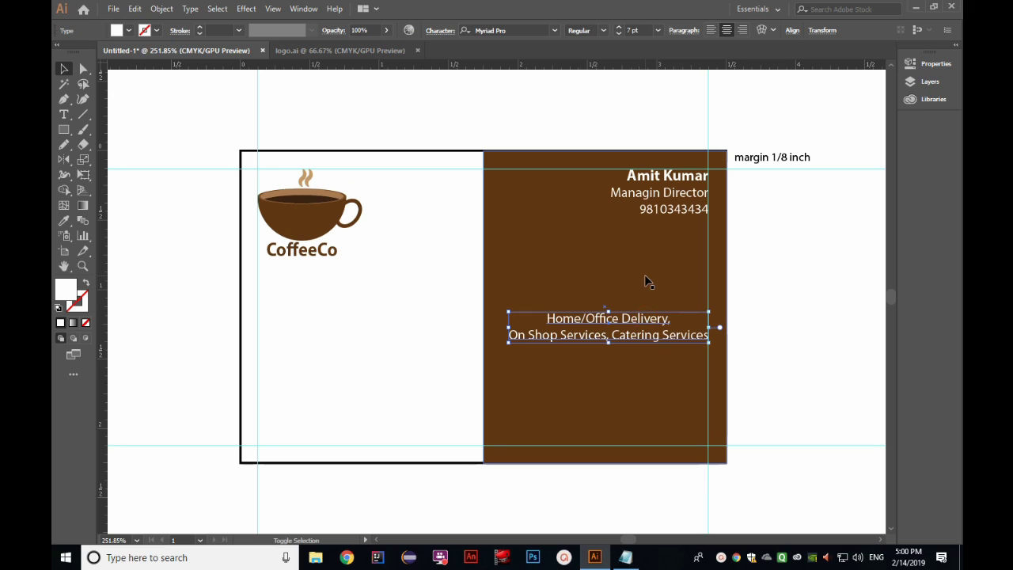
shift+click(645, 281)
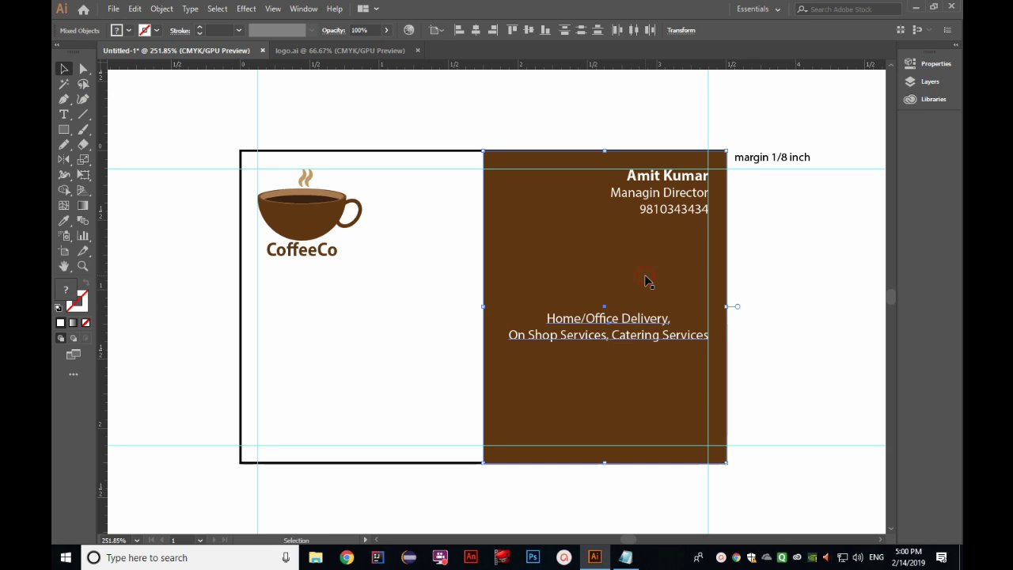
click(645, 280)
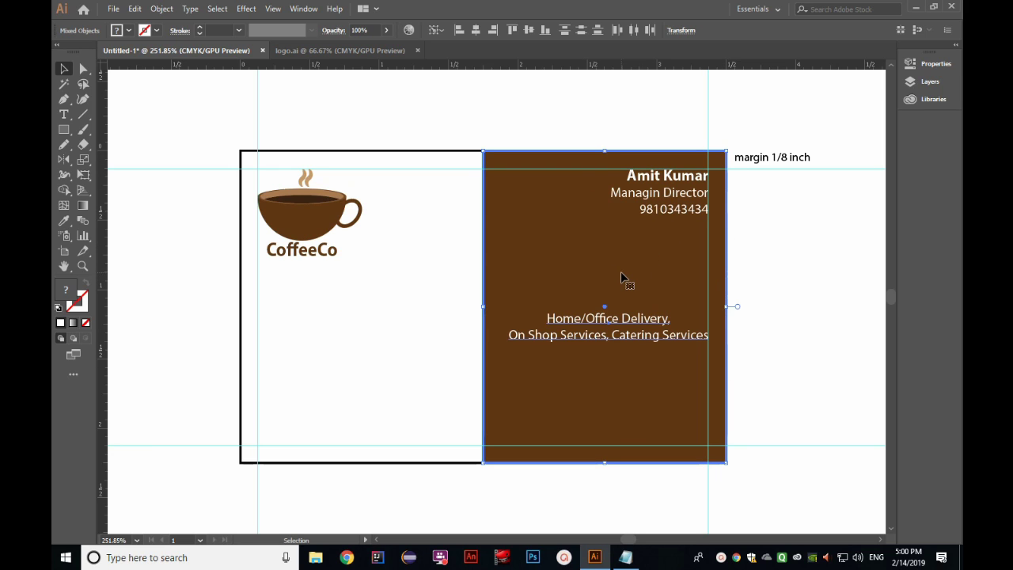
click(440, 32)
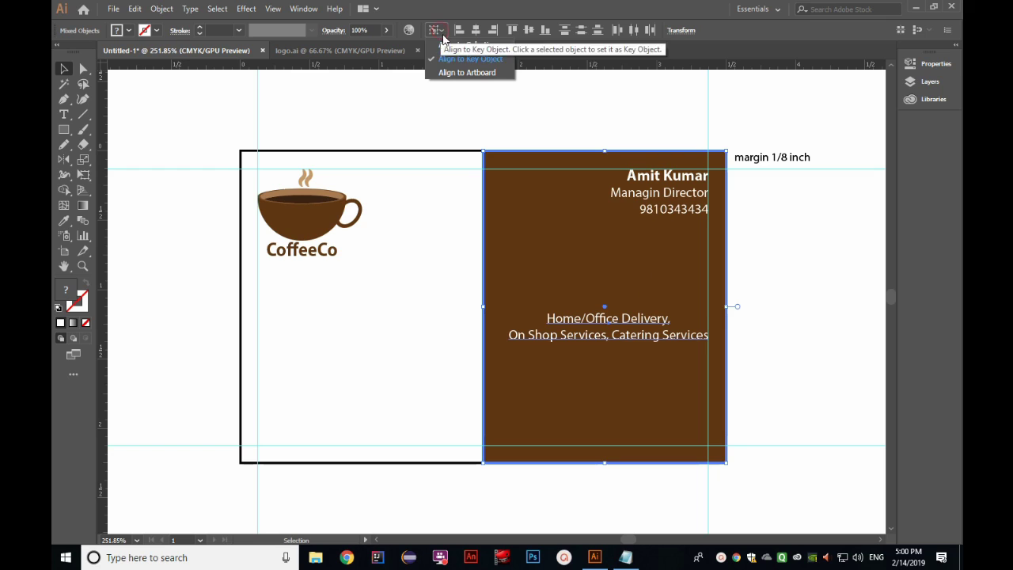
click(468, 65)
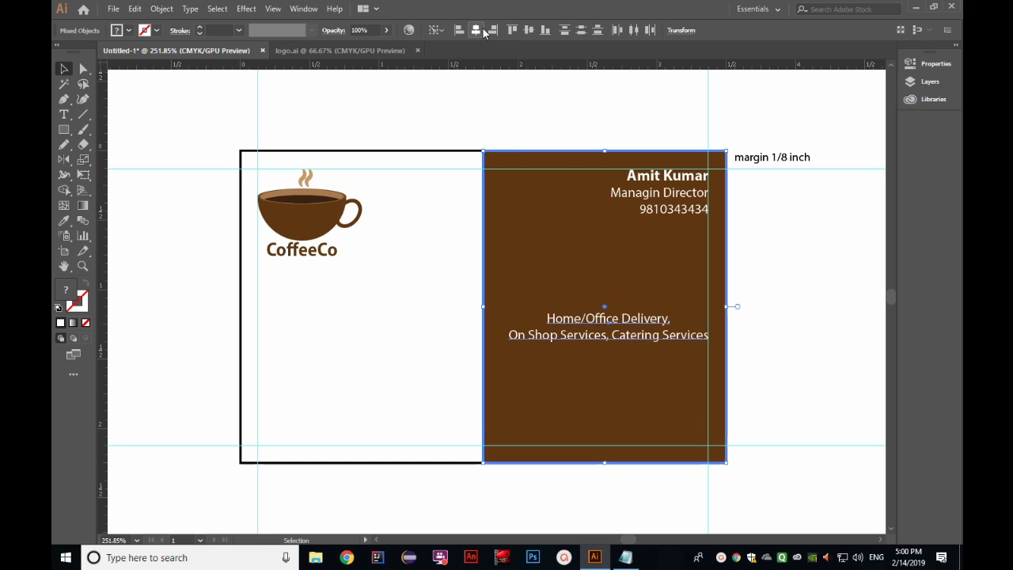
click(477, 31)
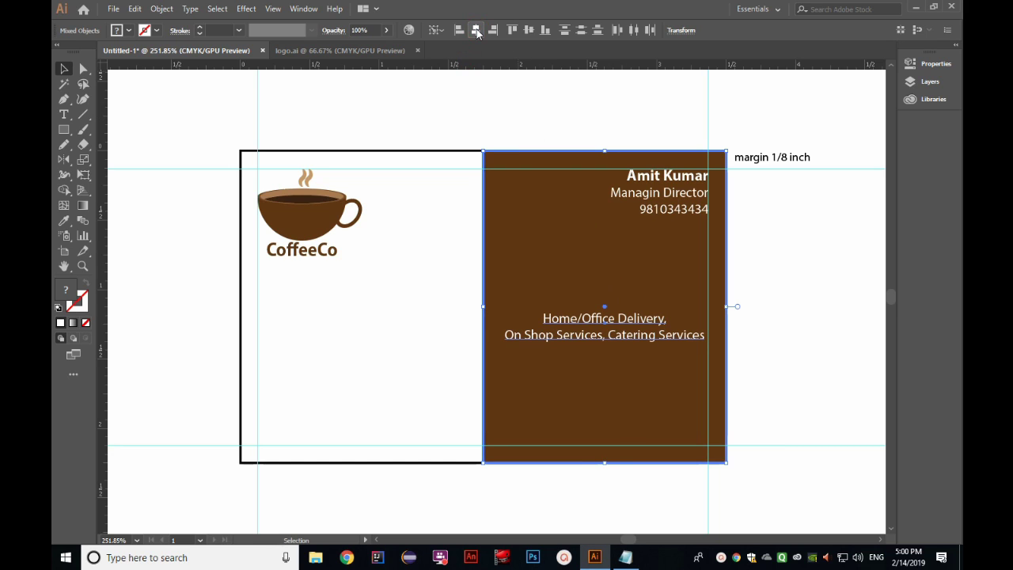
click(529, 31)
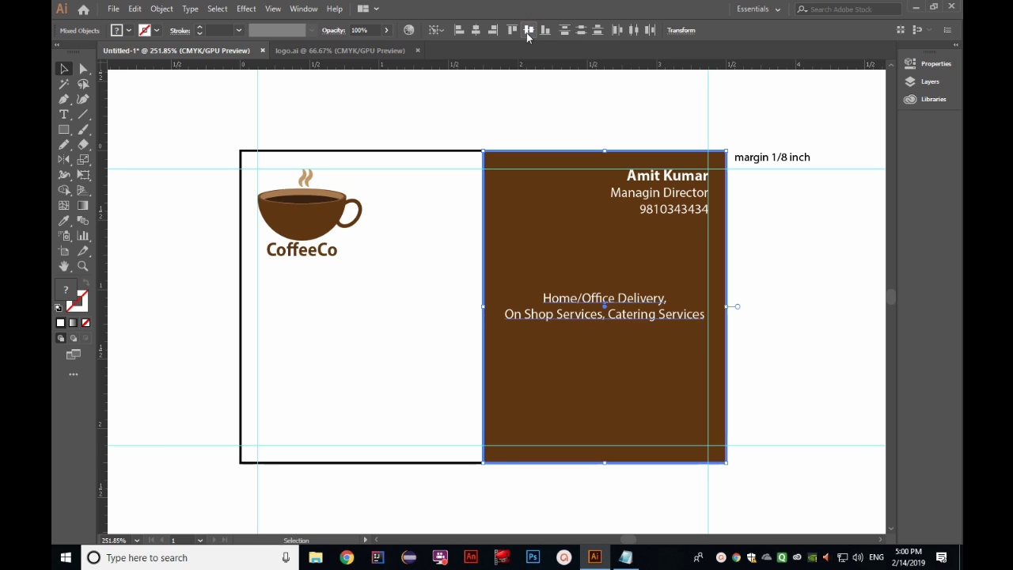
click(783, 226)
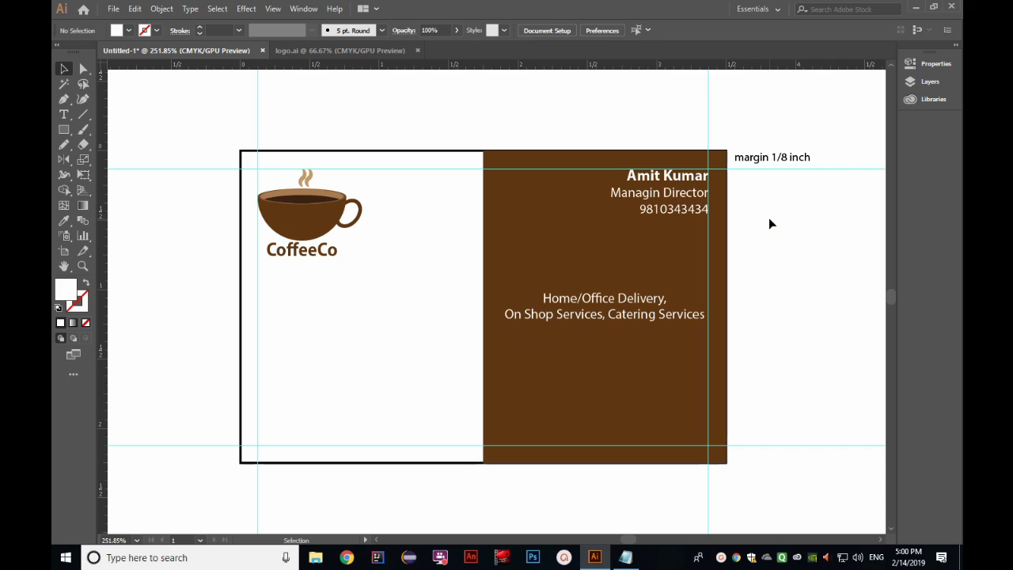
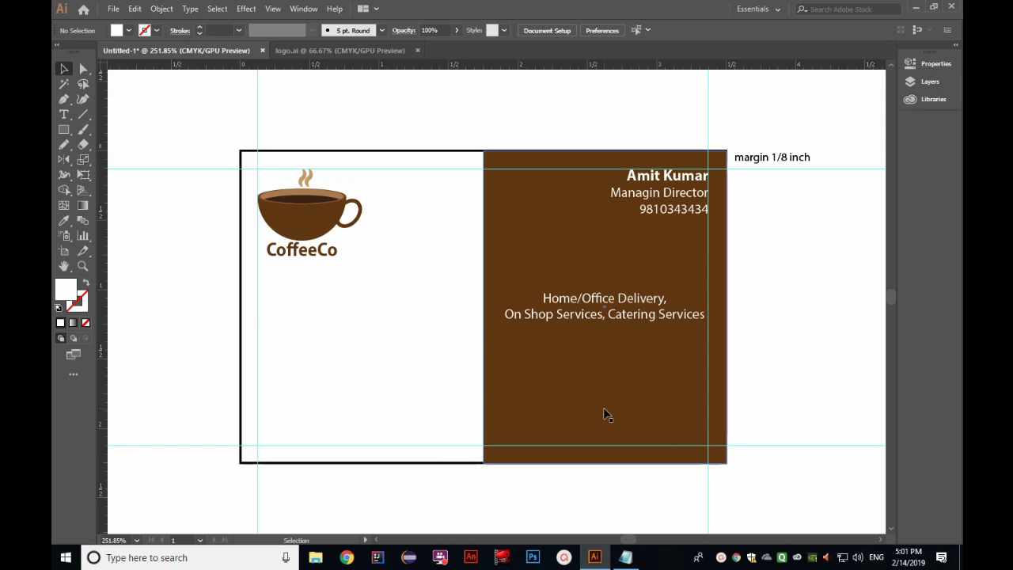
click(65, 115)
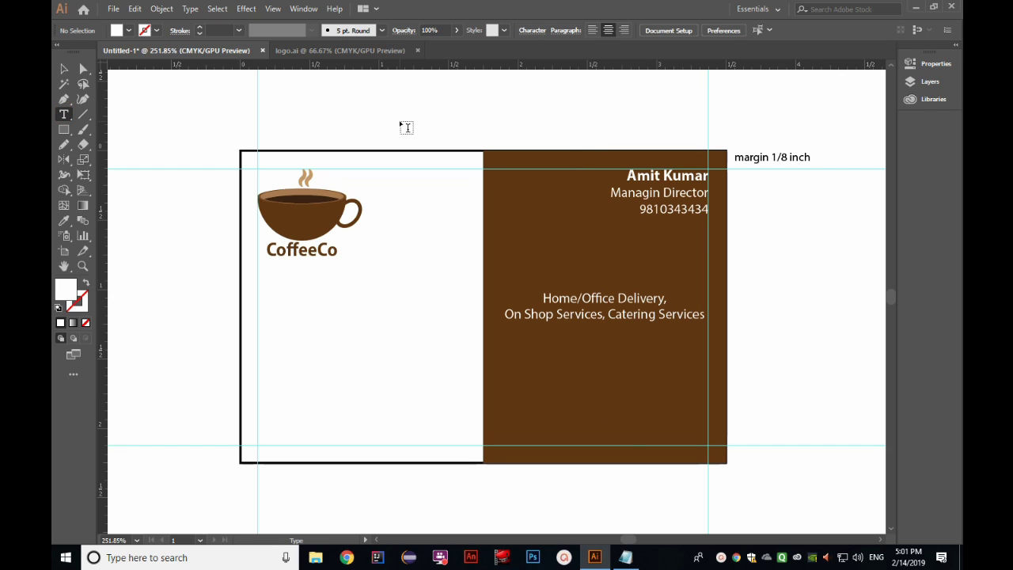
click(401, 125)
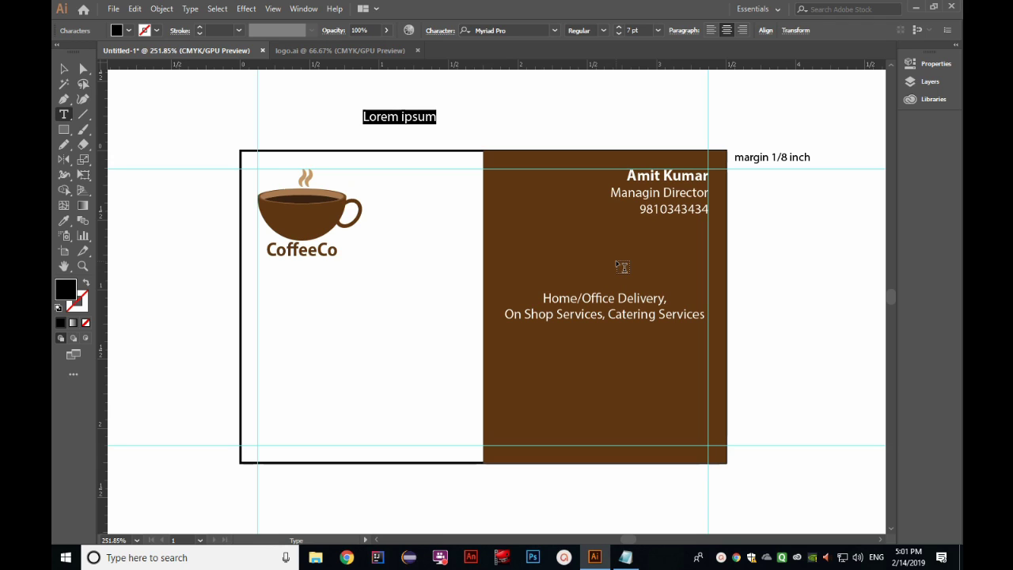
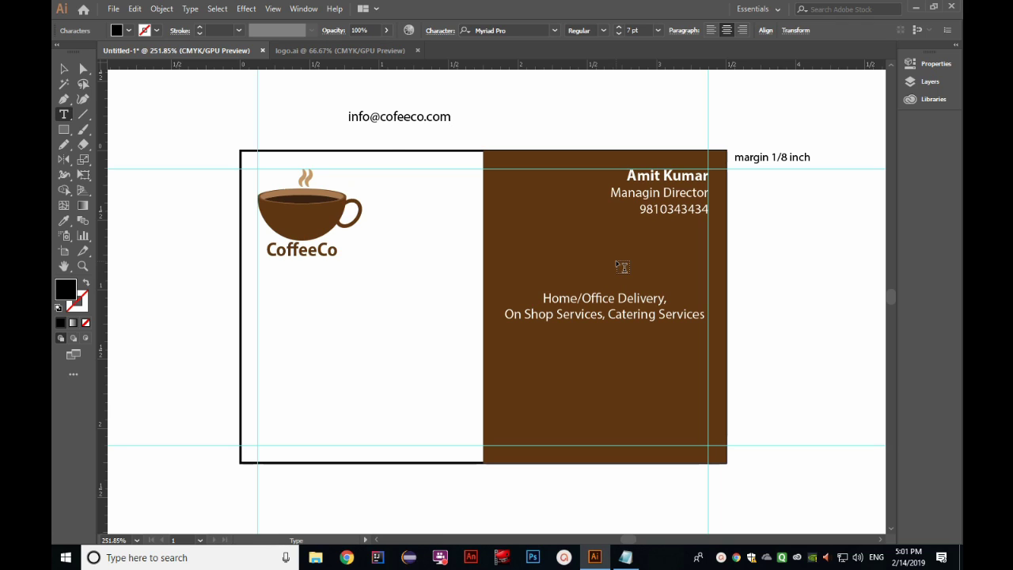
text(www)
text(.cofee)
text(co)
text(.com)
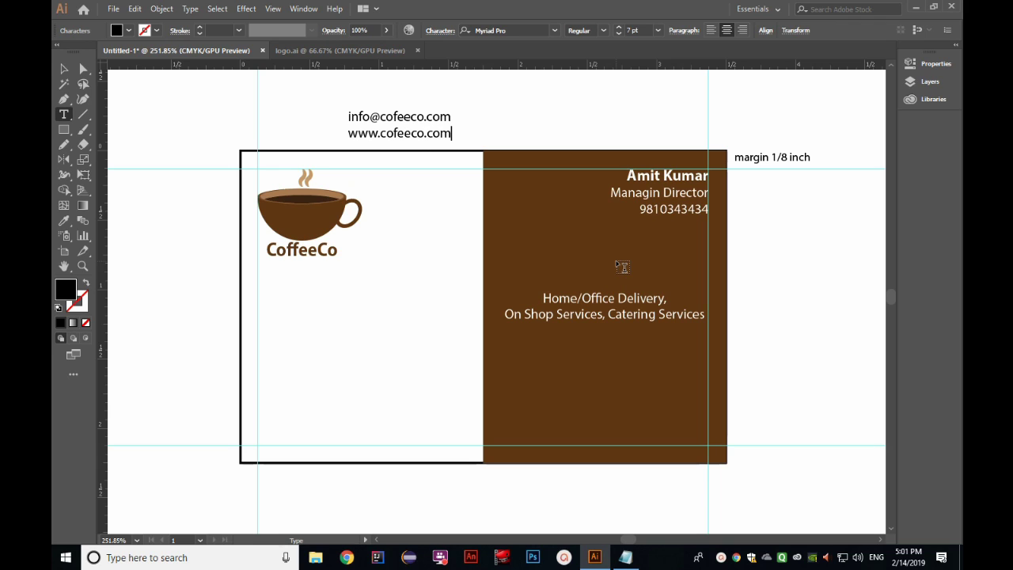
Step: Make the e-mail and website text white at 6 pt
click(64, 69)
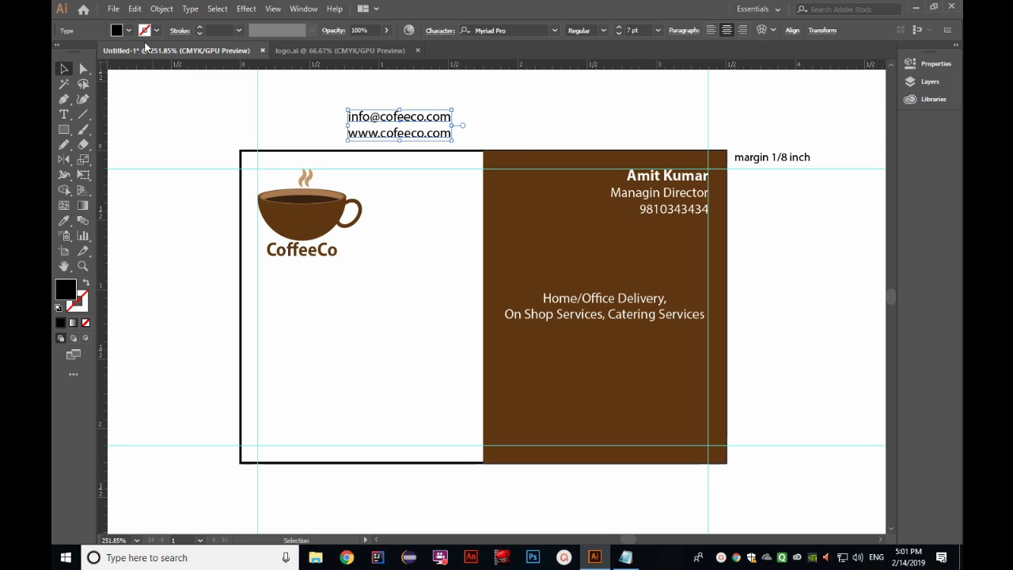
click(130, 30)
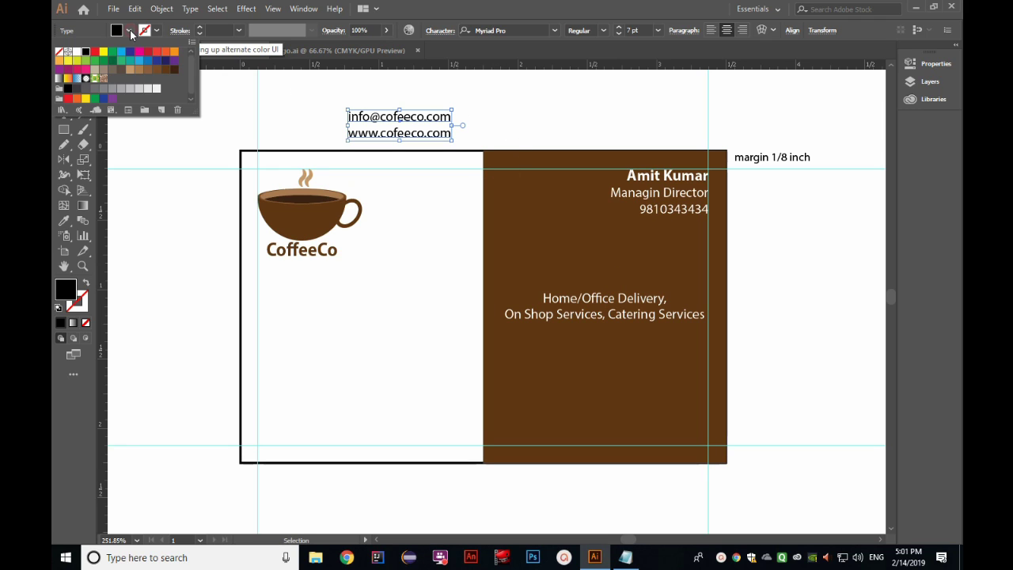
click(77, 51)
click(637, 31)
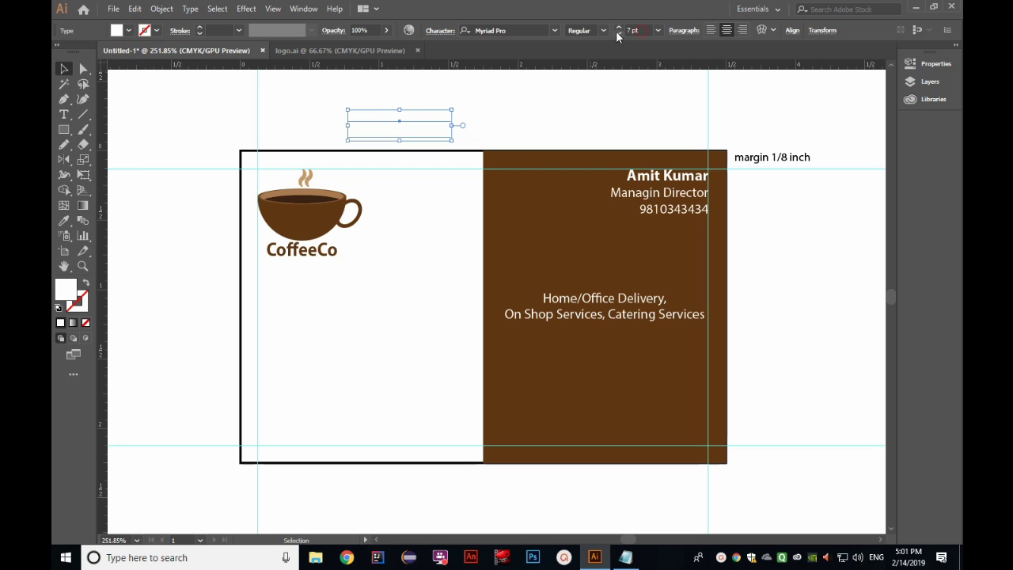
double_click(641, 30)
text(6)
key(Return)
Step: Move the contact text near the bottom of the brown panel and centre it horizontally
drag(408, 118, 624, 401)
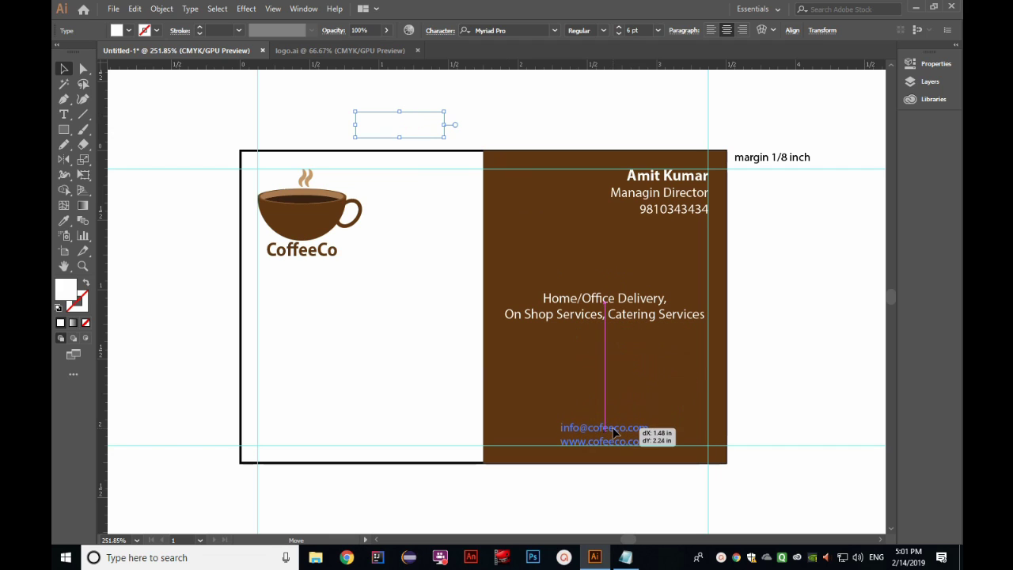
drag(624, 401, 616, 432)
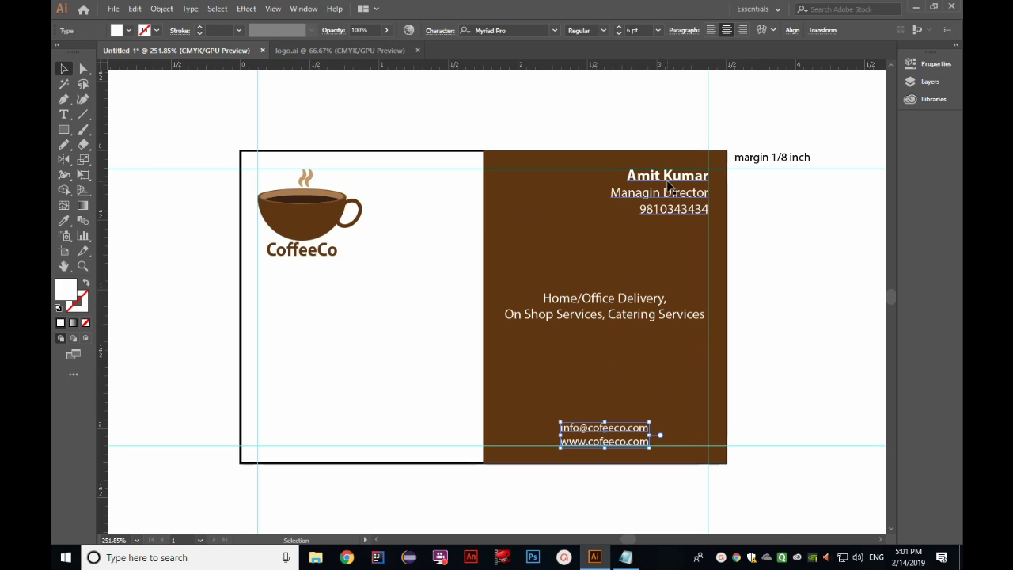
shift+click(646, 393)
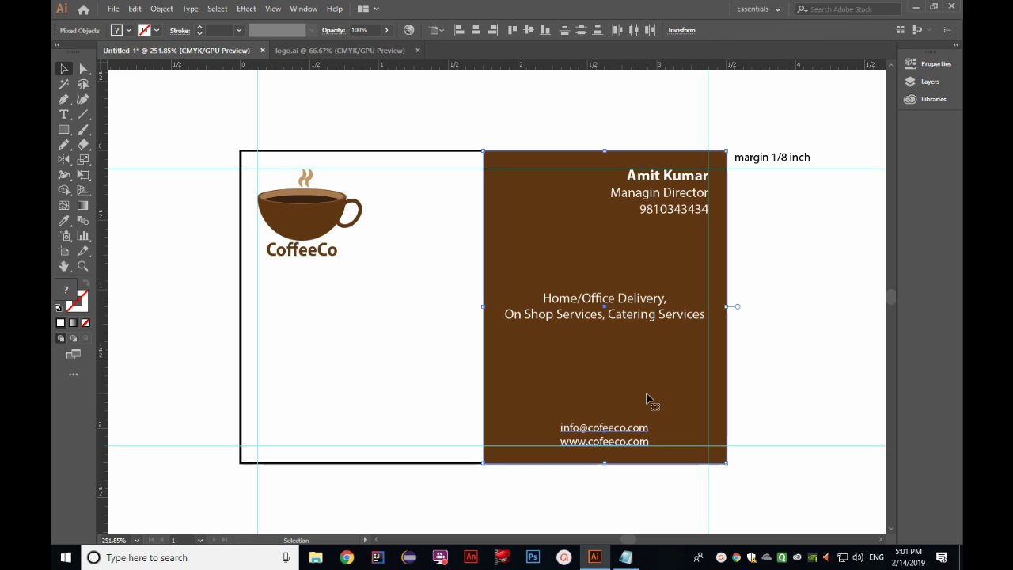
click(645, 393)
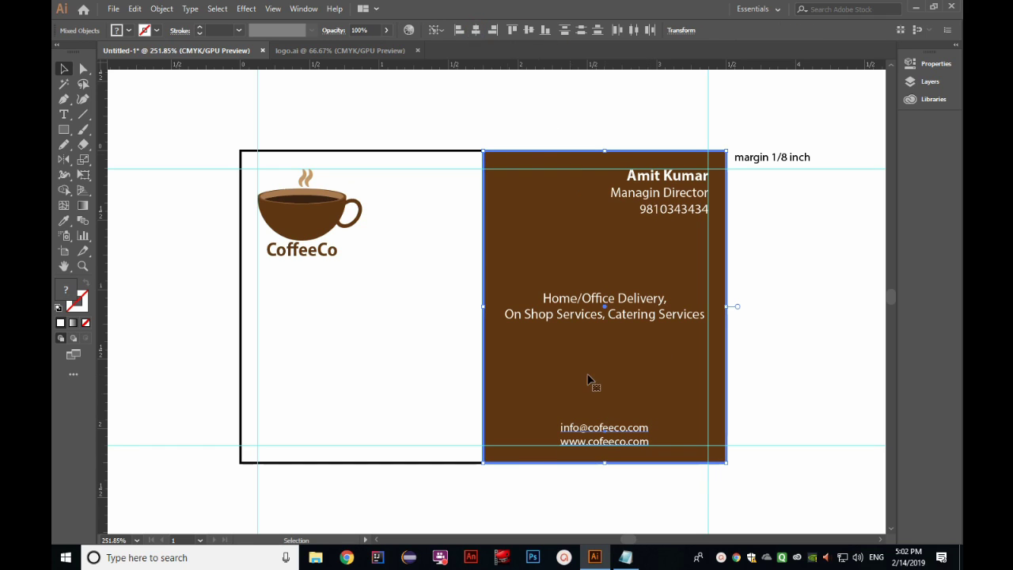
click(756, 370)
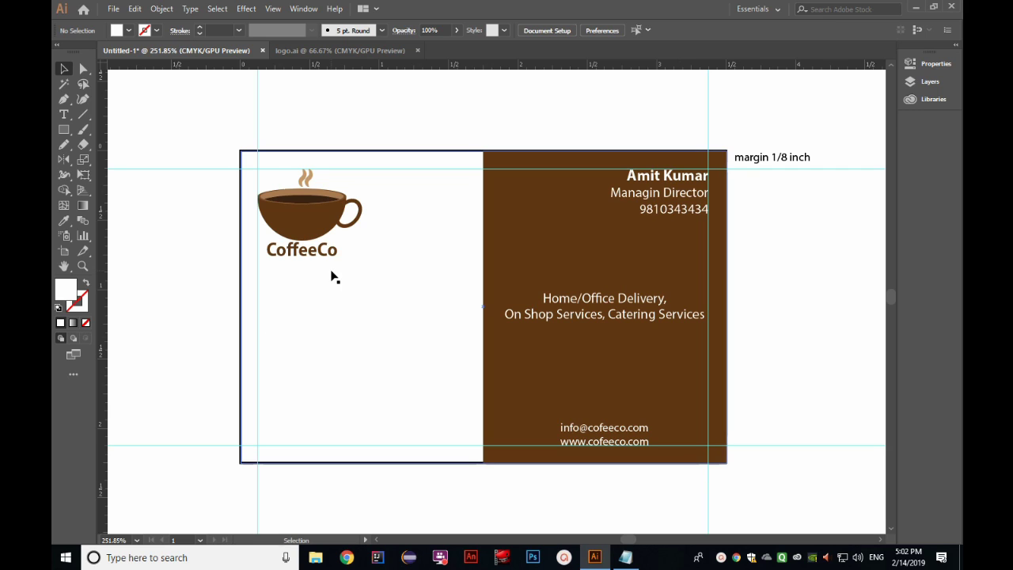
click(625, 557)
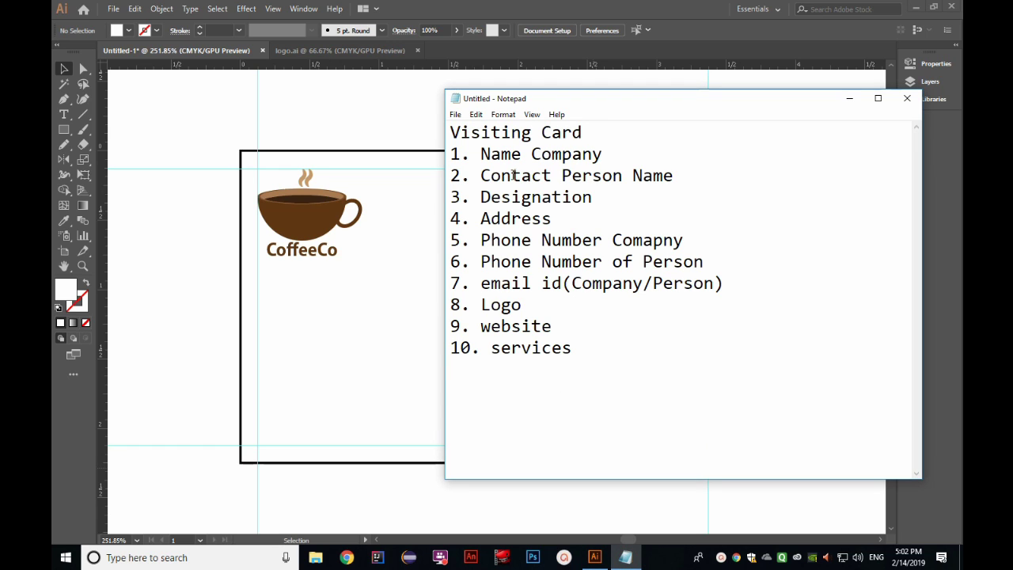
drag(511, 221, 550, 220)
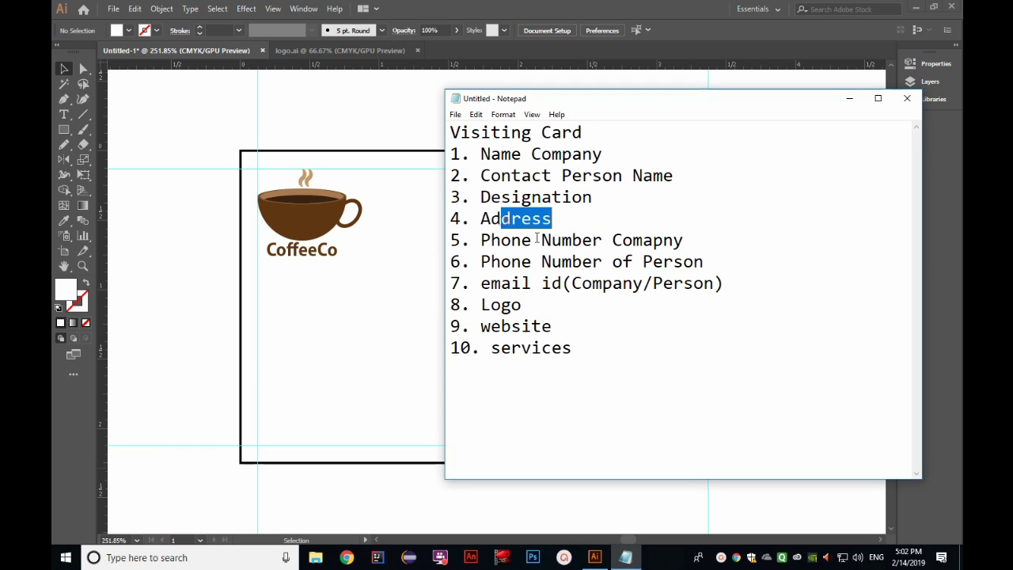
double_click(570, 240)
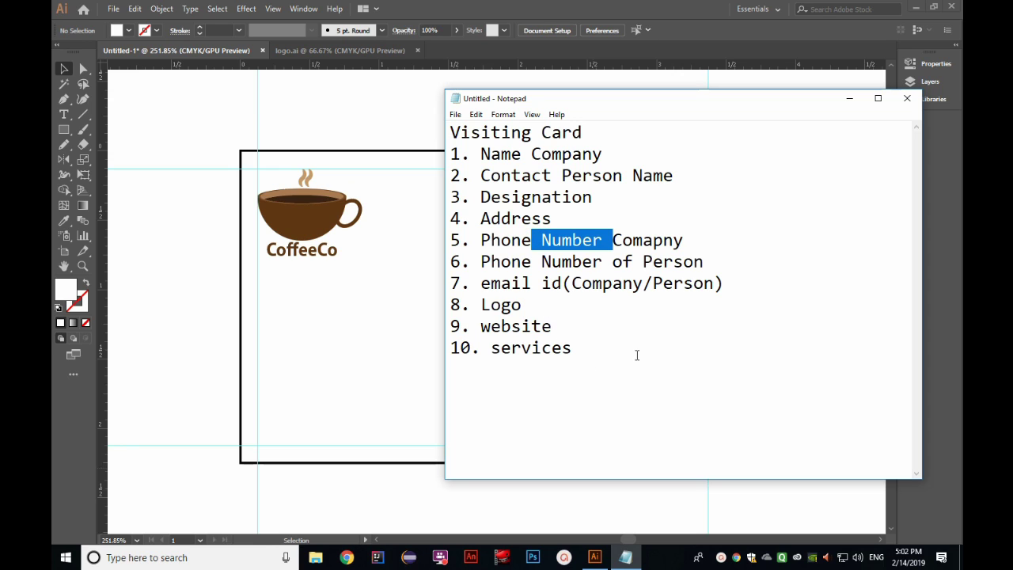
click(146, 109)
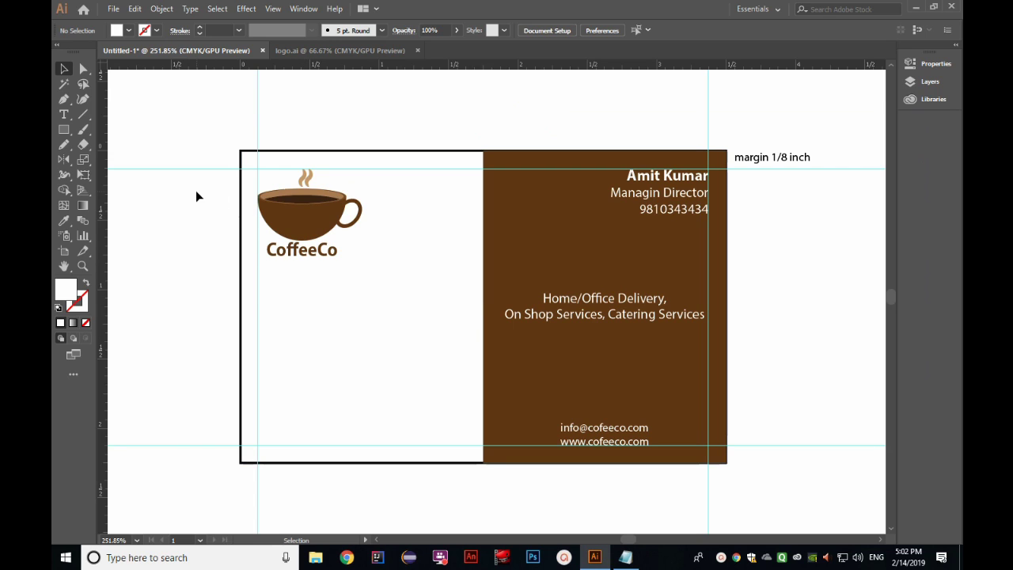
Step: Draw a wide box below the logo with a dark-brown outline sampled from the cup
click(64, 129)
drag(257, 292, 449, 313)
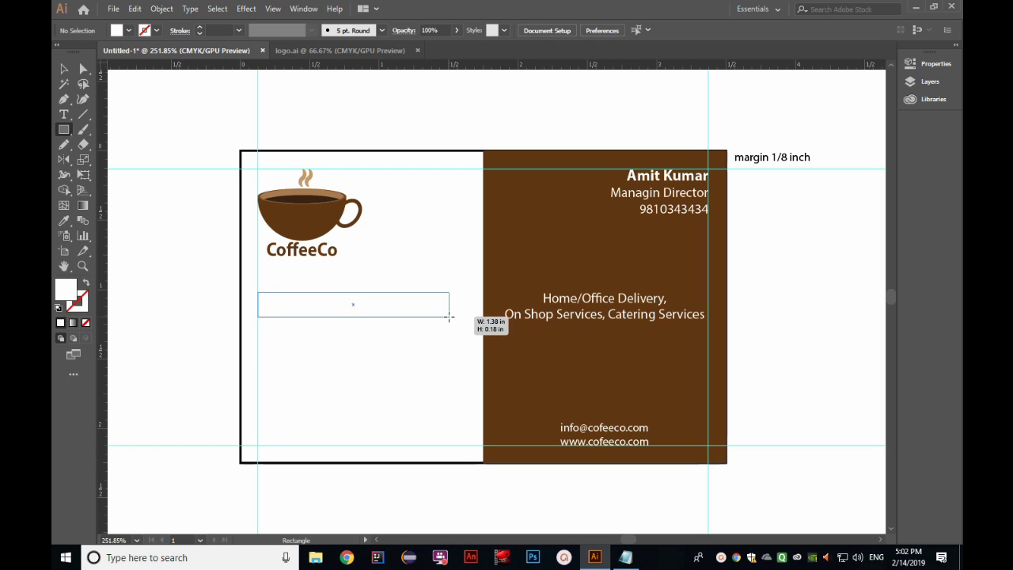
drag(448, 315, 449, 316)
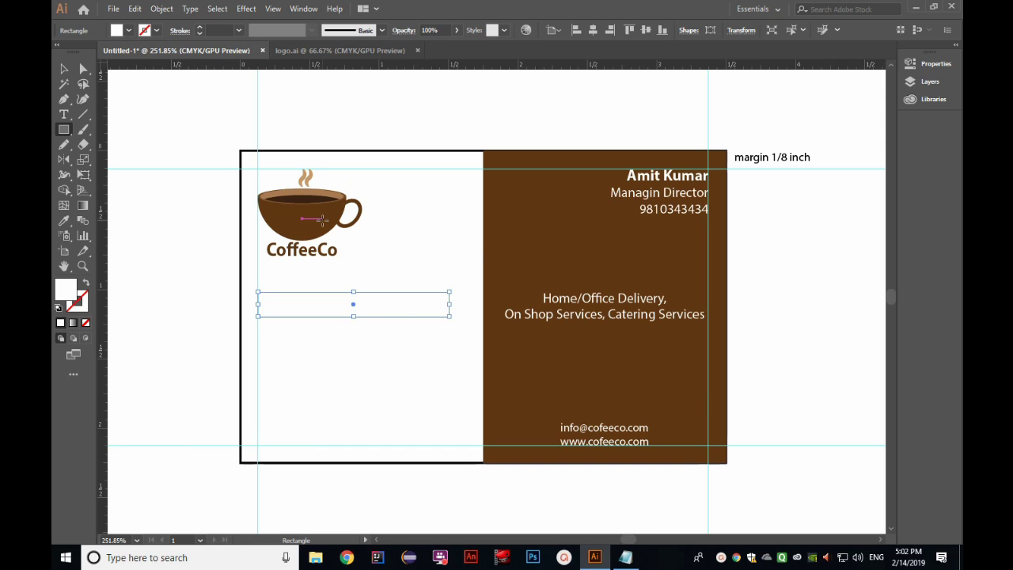
click(63, 220)
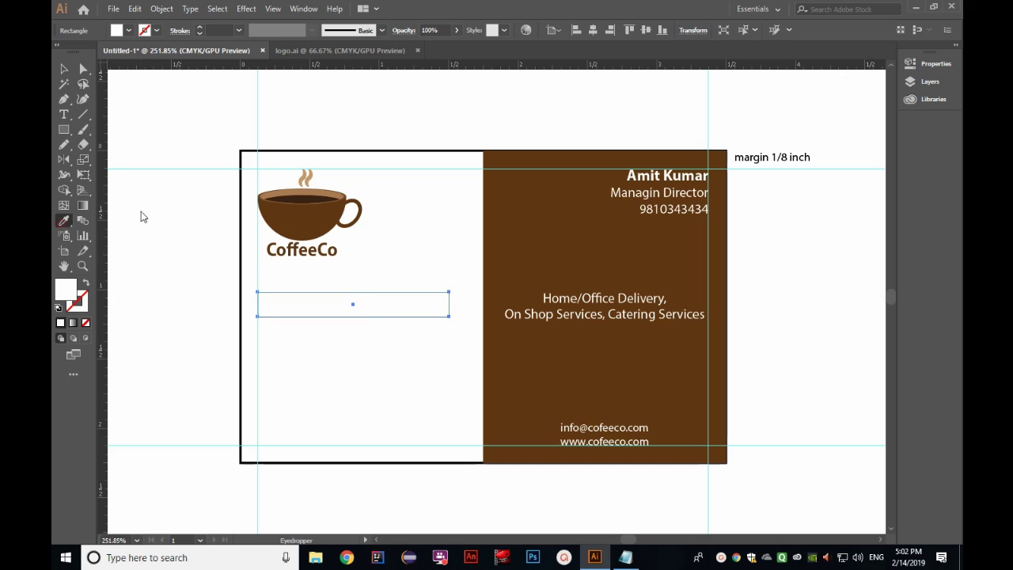
click(310, 197)
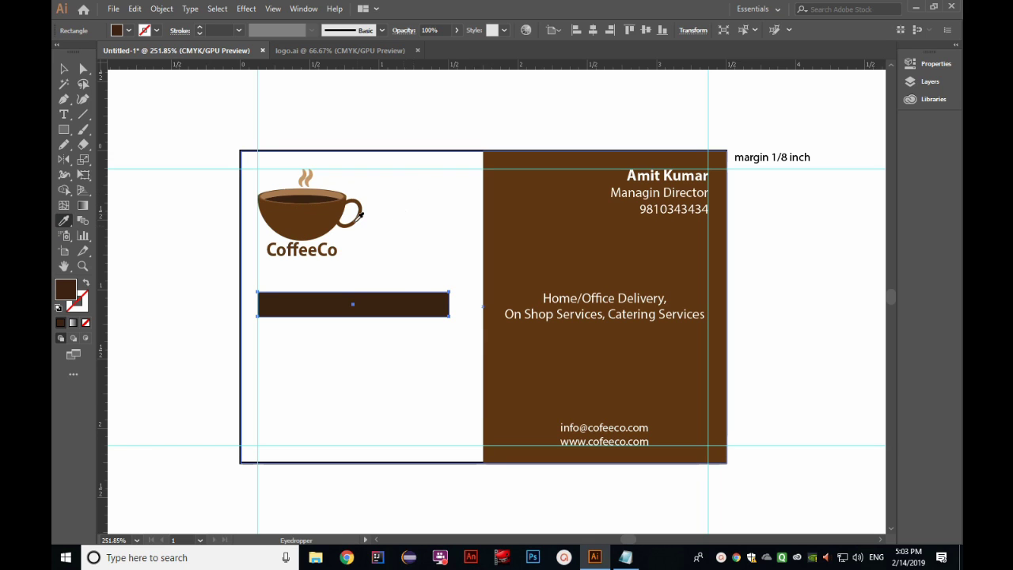
key(v)
click(156, 30)
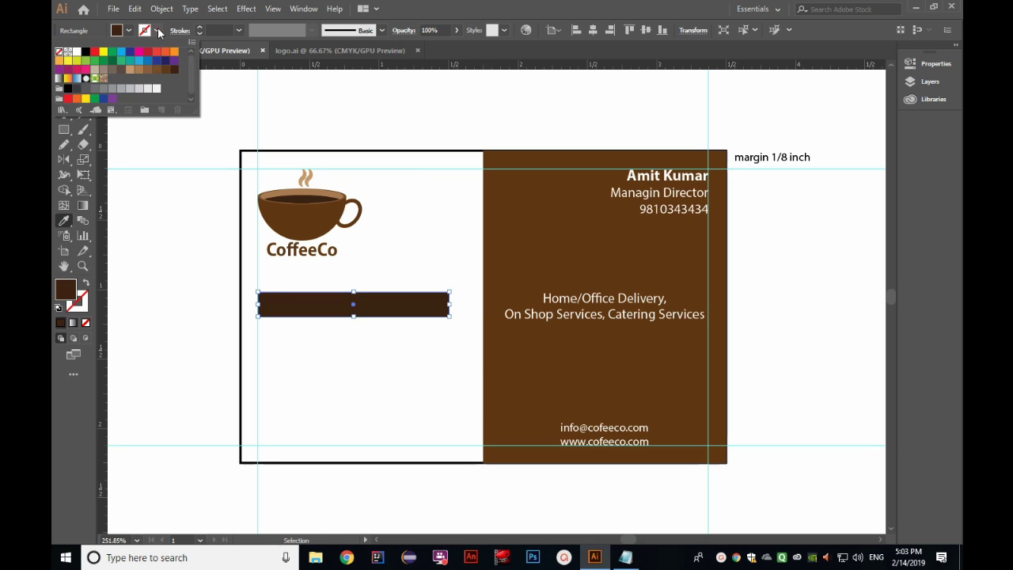
click(86, 285)
key(i)
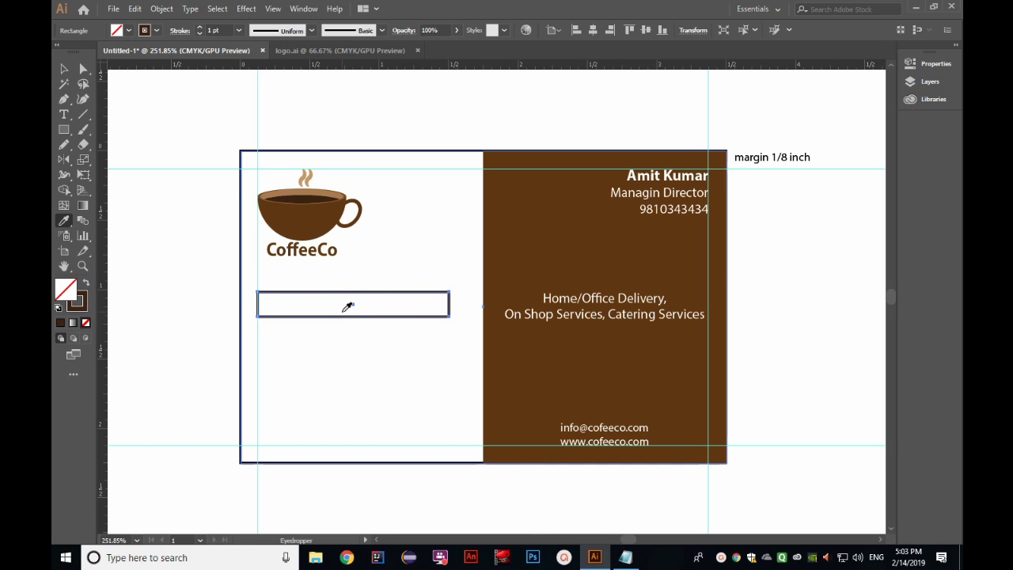
Step: Duplicate the outlined box directly below the first one
click(65, 70)
click(151, 106)
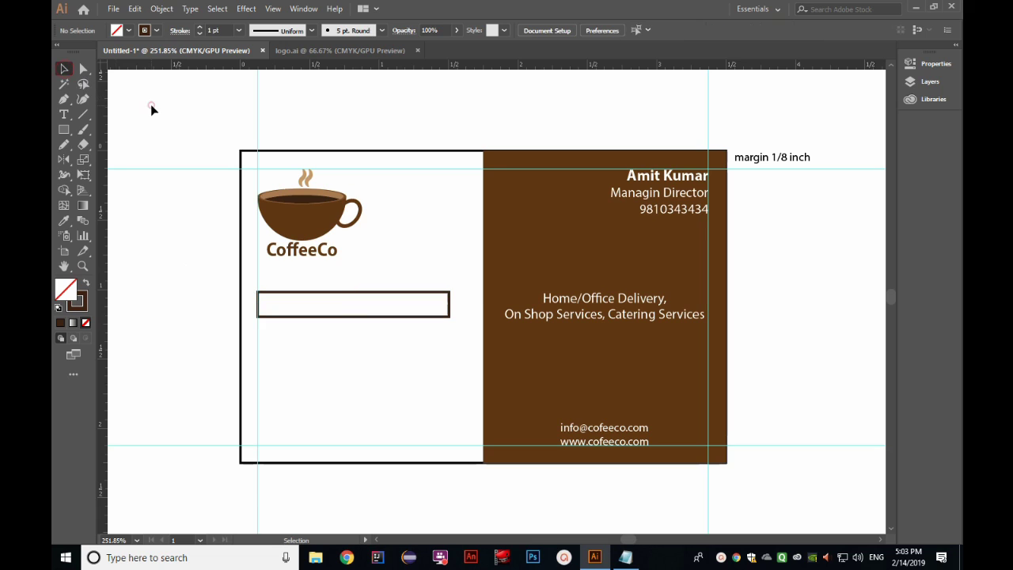
click(356, 293)
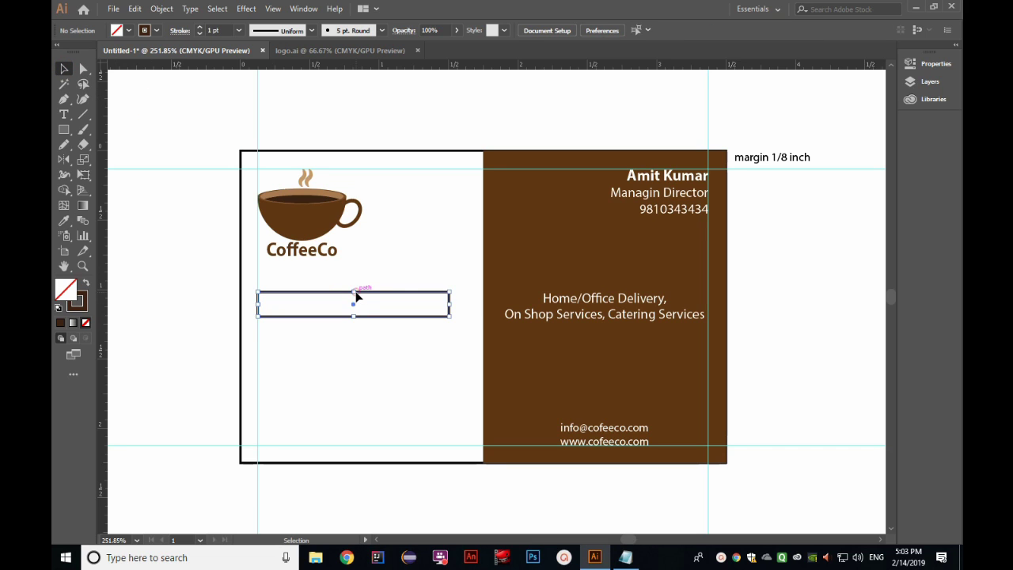
drag(354, 315, 358, 328)
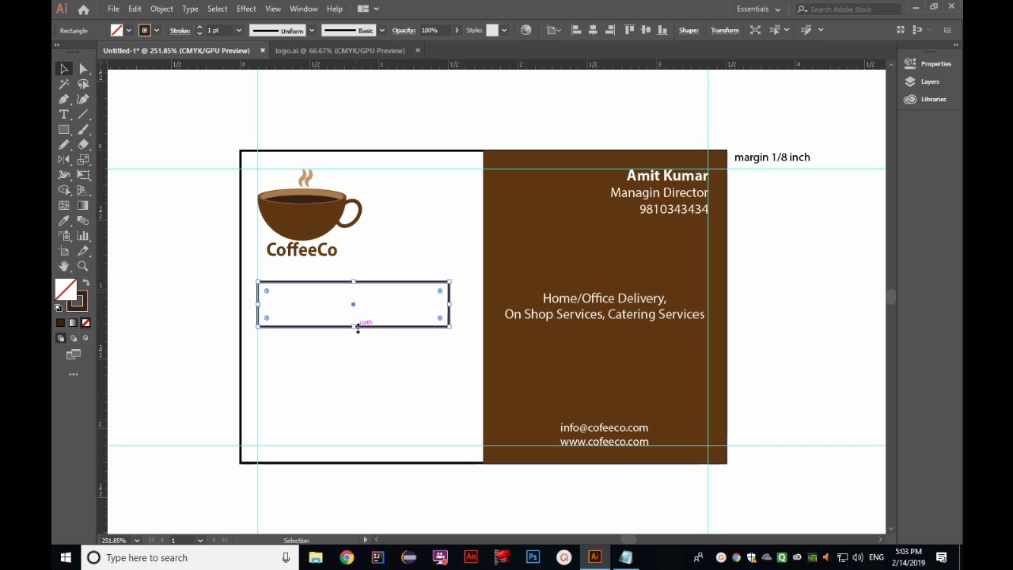
key(ctrl+z)
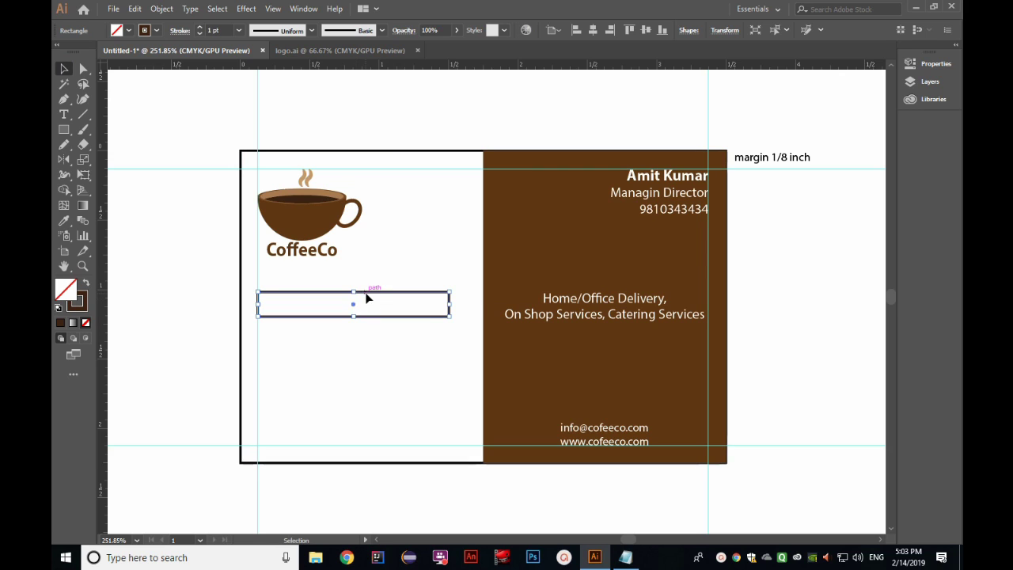
drag(366, 297, 367, 327)
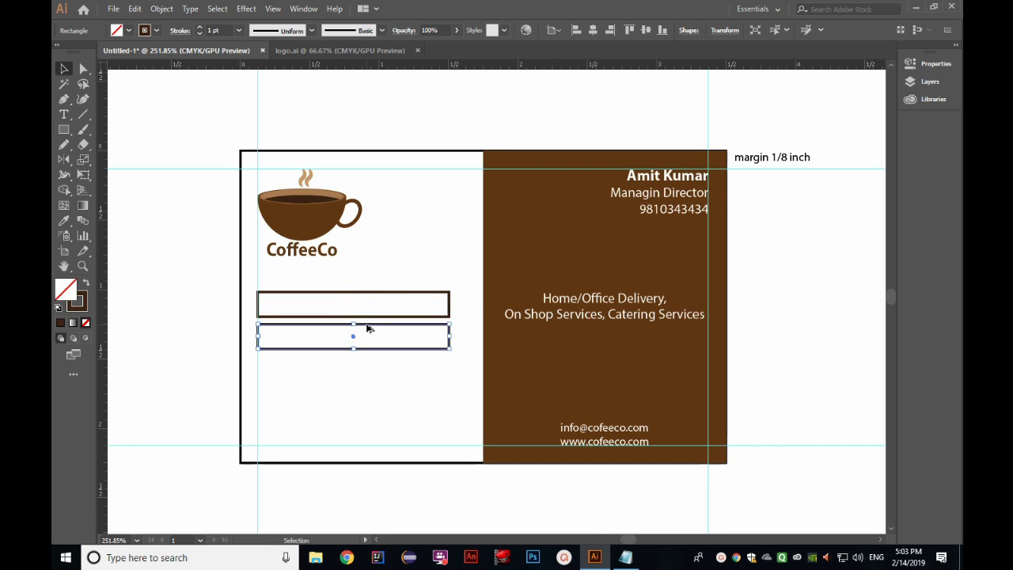
click(212, 283)
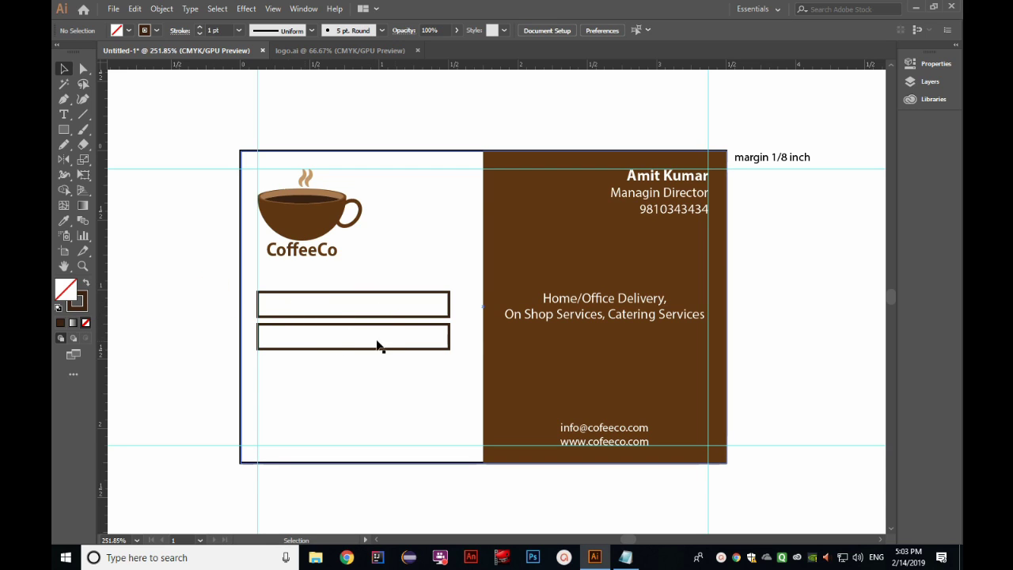
click(169, 238)
Step: Type the shop's postal address above the card, split onto two lines before the city
click(65, 113)
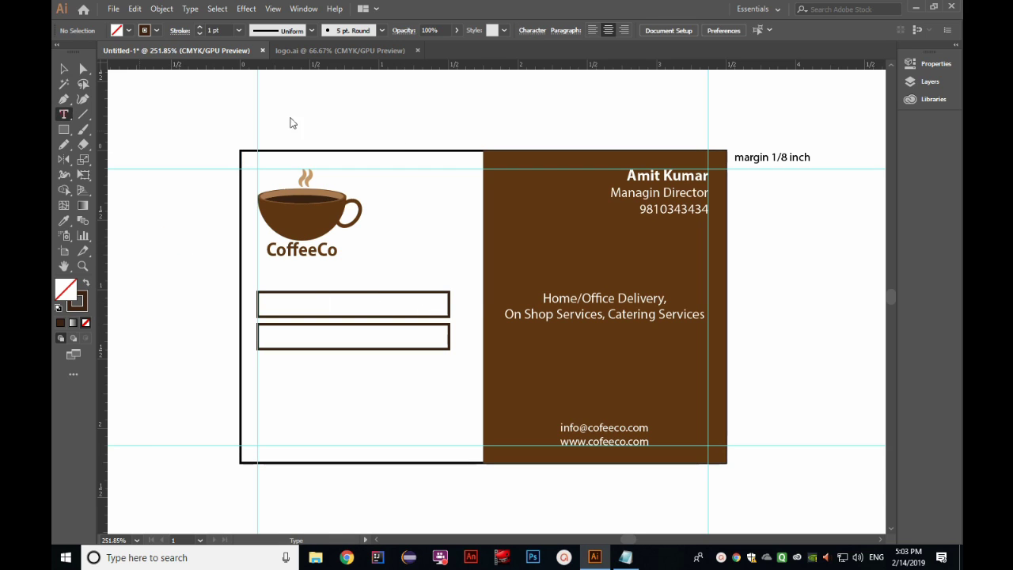
click(357, 128)
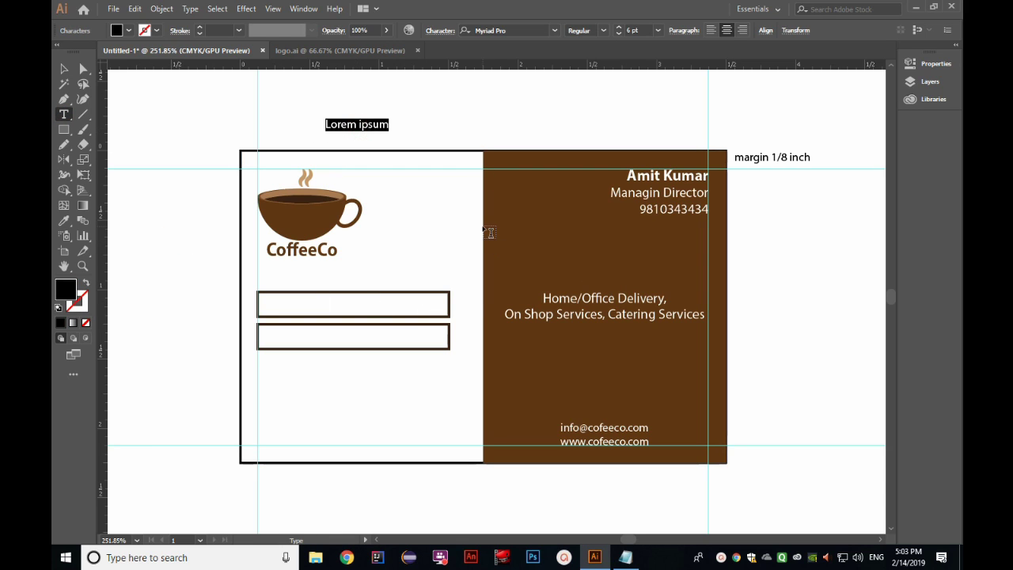
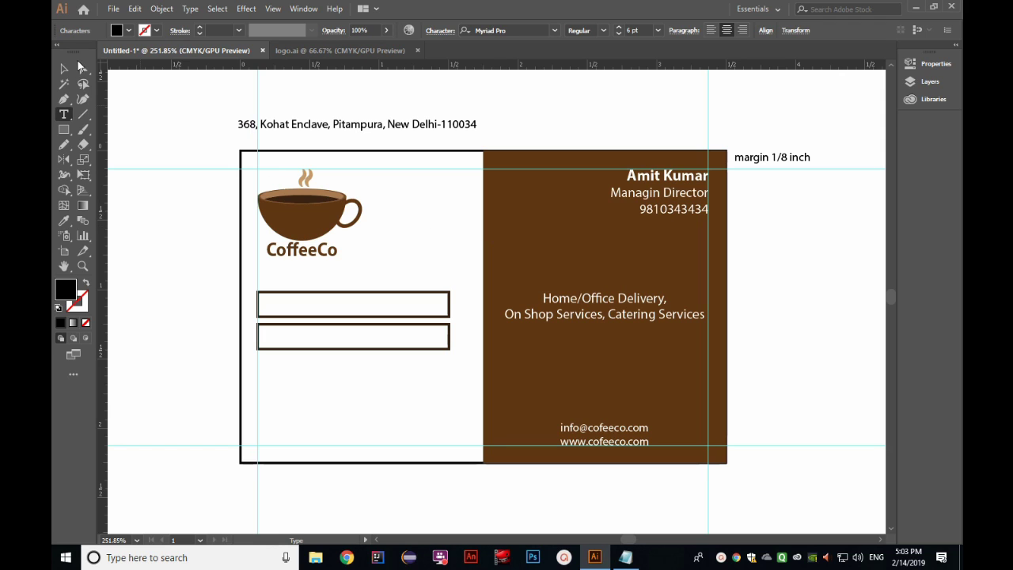
click(64, 70)
drag(402, 127, 427, 310)
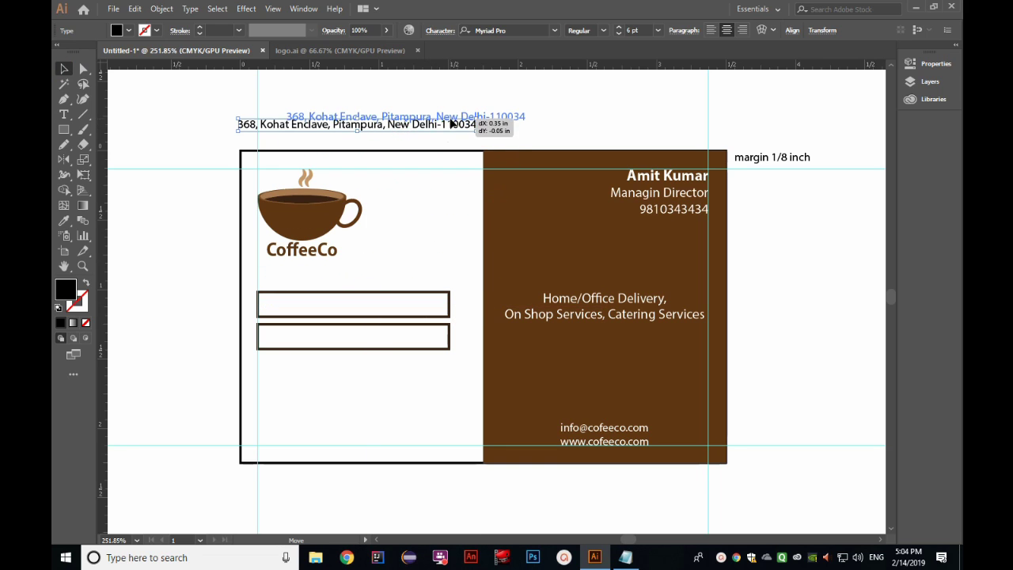
drag(427, 311, 441, 119)
key(t)
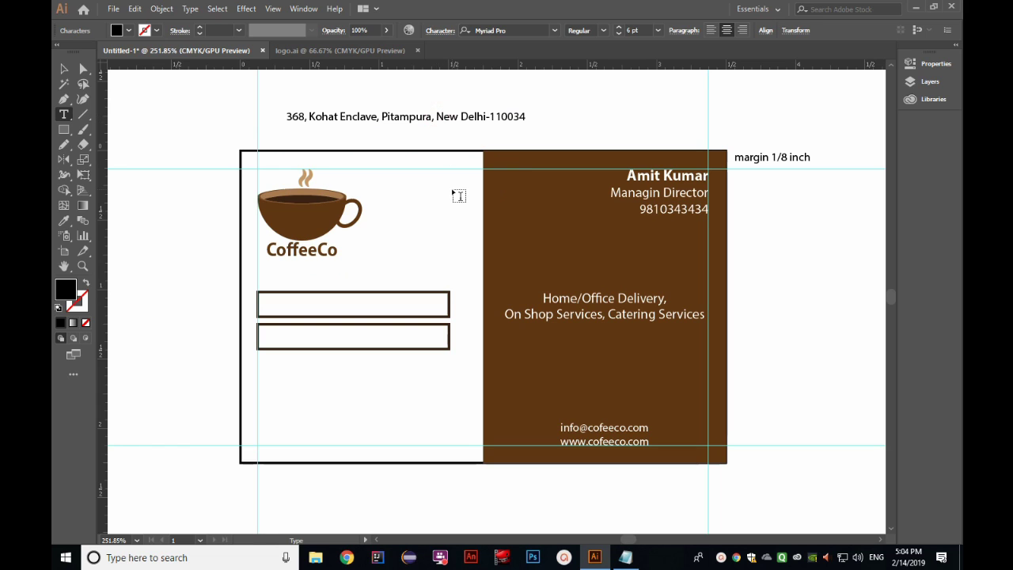
key(Return)
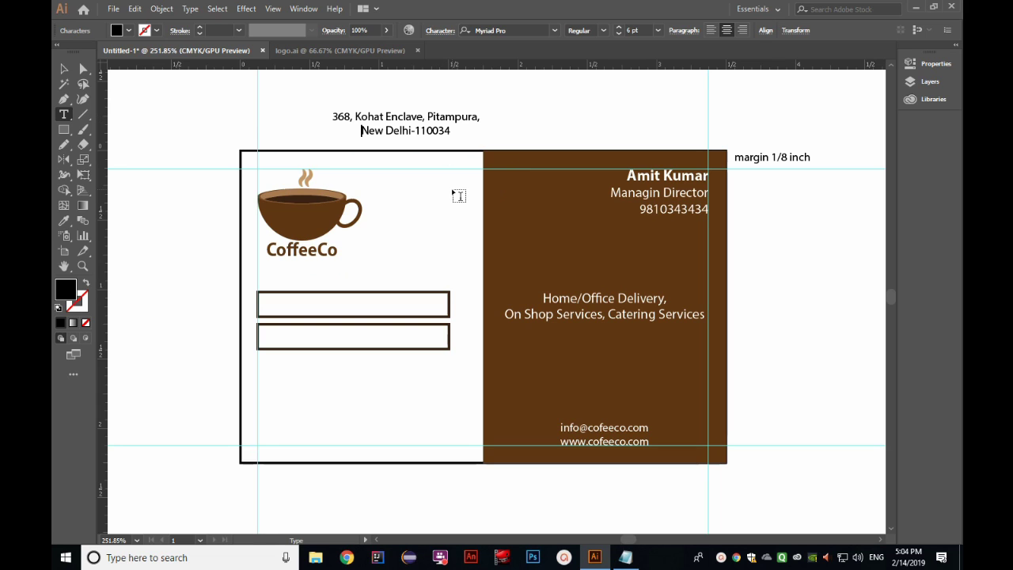
Step: Left-align the address, place it in the first box, and delete the empty second box
key(Escape)
right_click(507, 121)
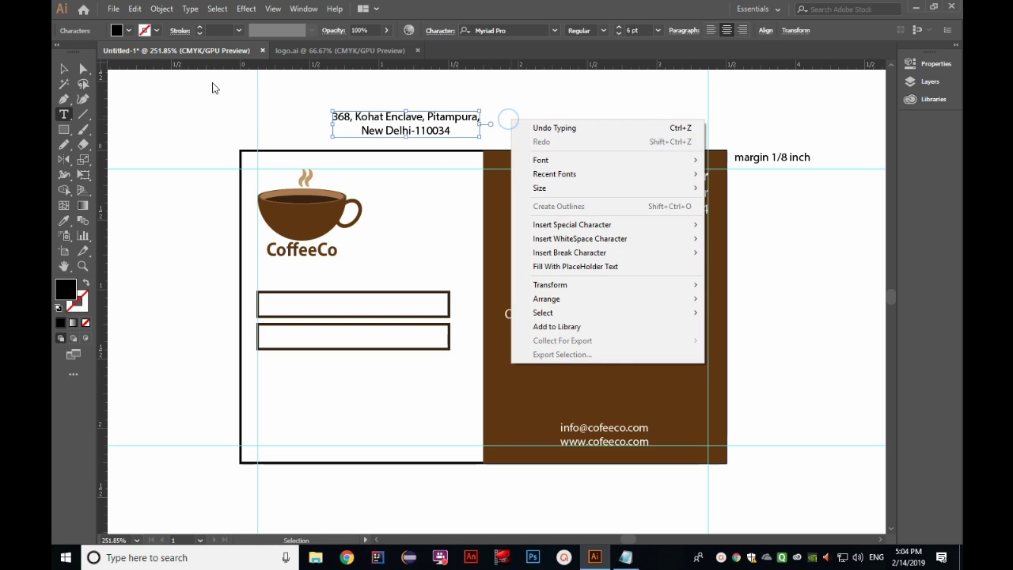
click(64, 69)
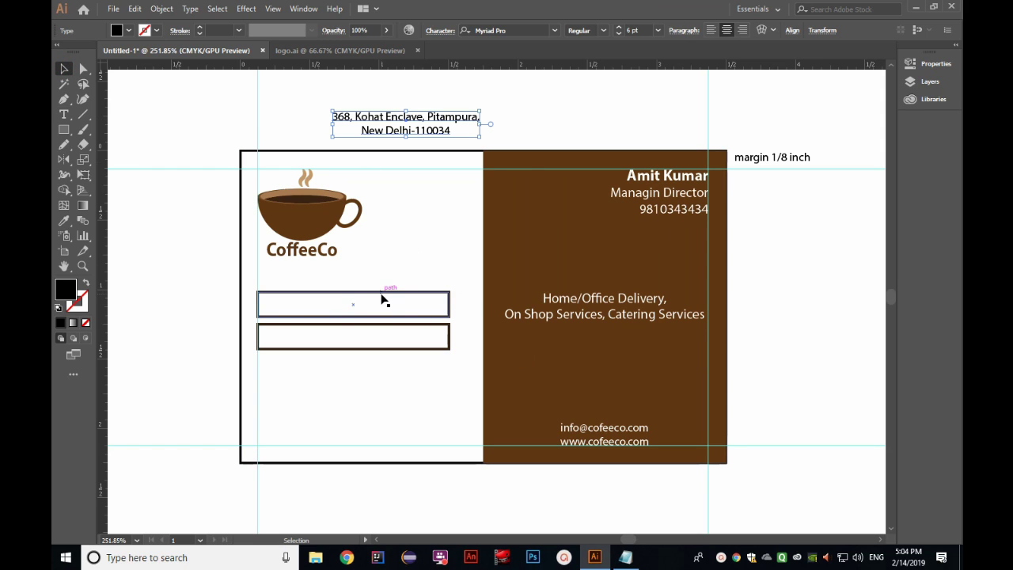
click(710, 30)
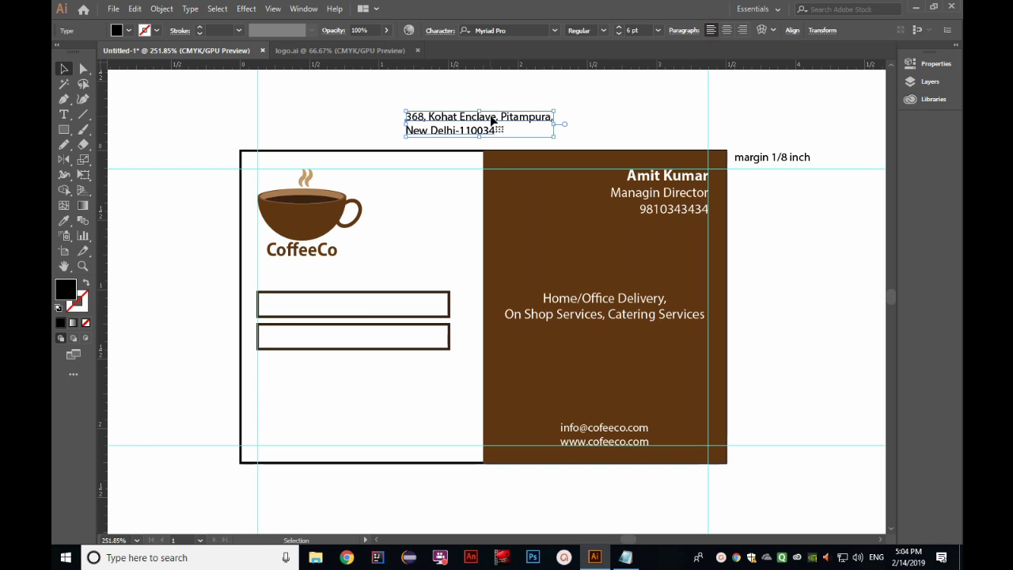
mouse_move(492, 116)
mouse_down()
mouse_move(365, 294)
mouse_move(350, 299)
mouse_up()
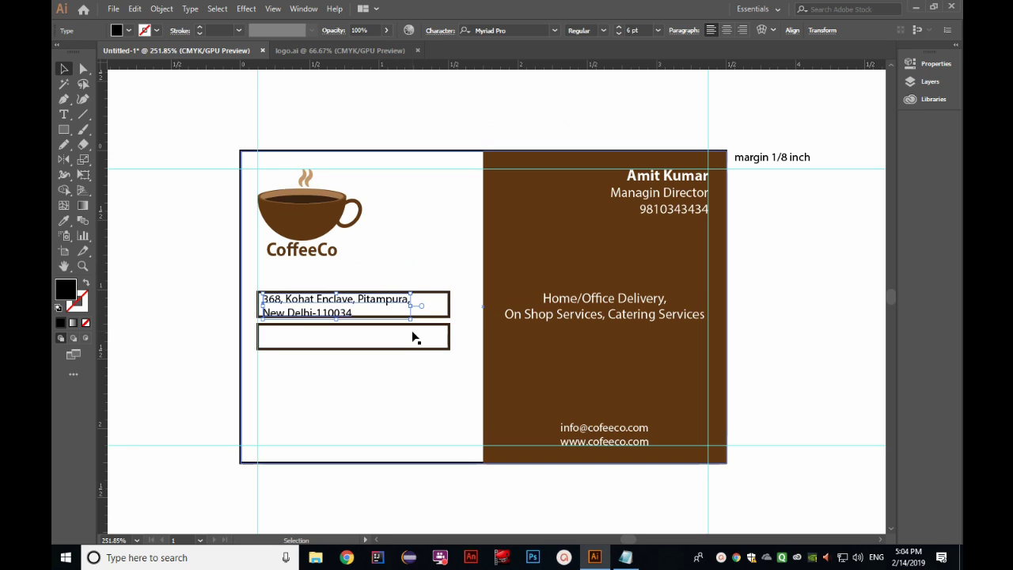
click(422, 329)
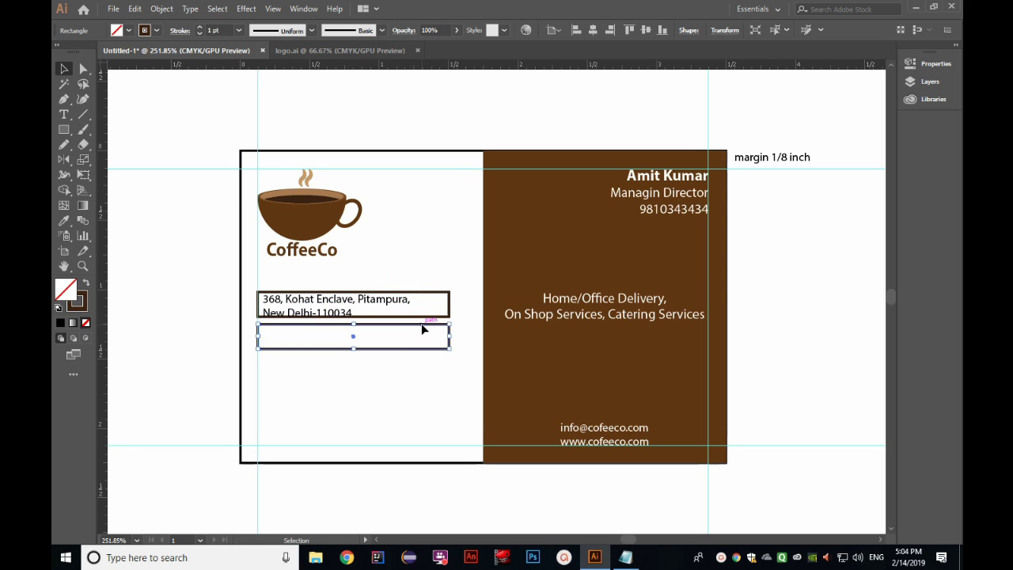
key(Delete)
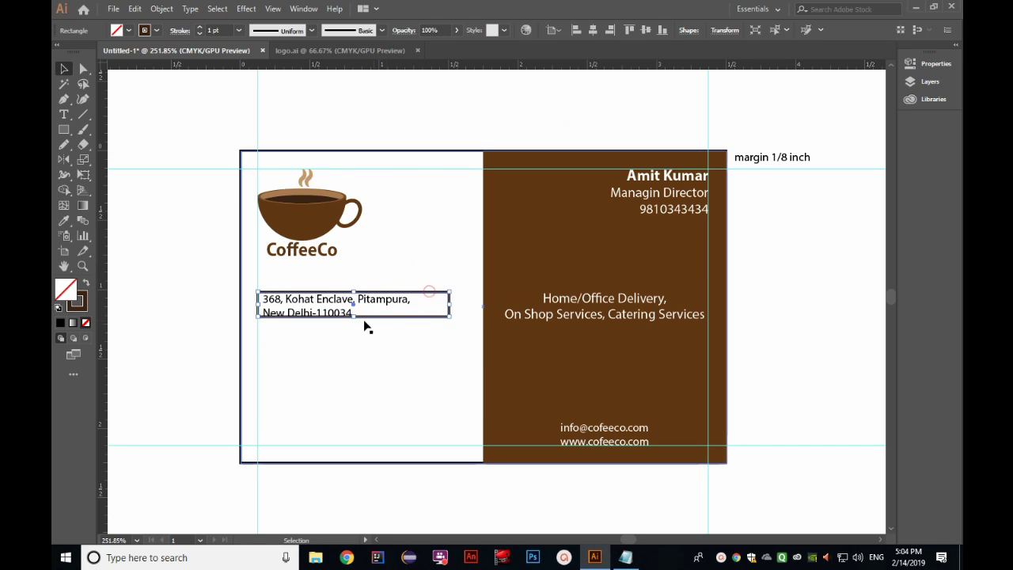
Step: Make the address box slightly taller and set the address text to 7 pt
click(429, 292)
drag(355, 317, 356, 326)
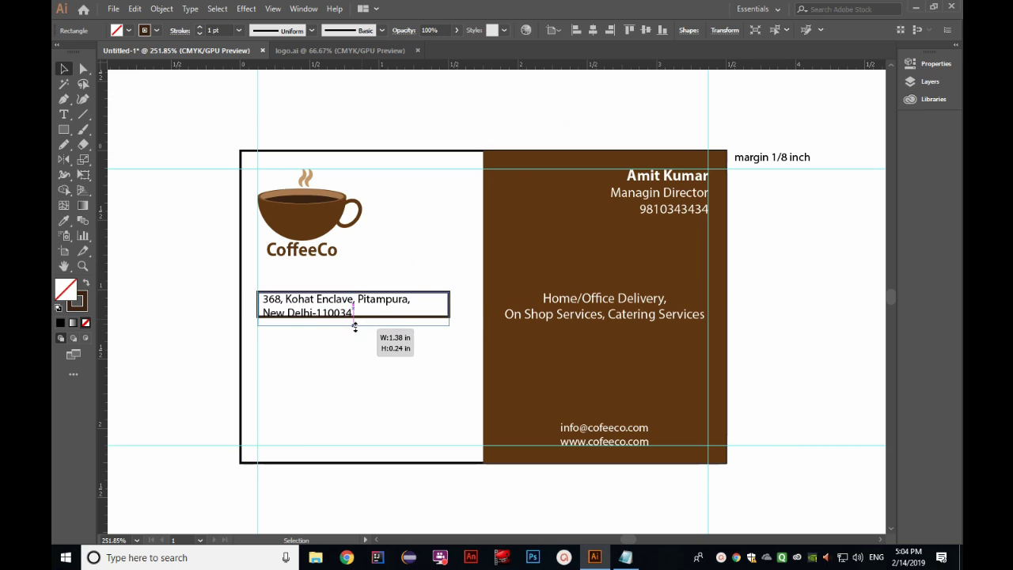
click(379, 300)
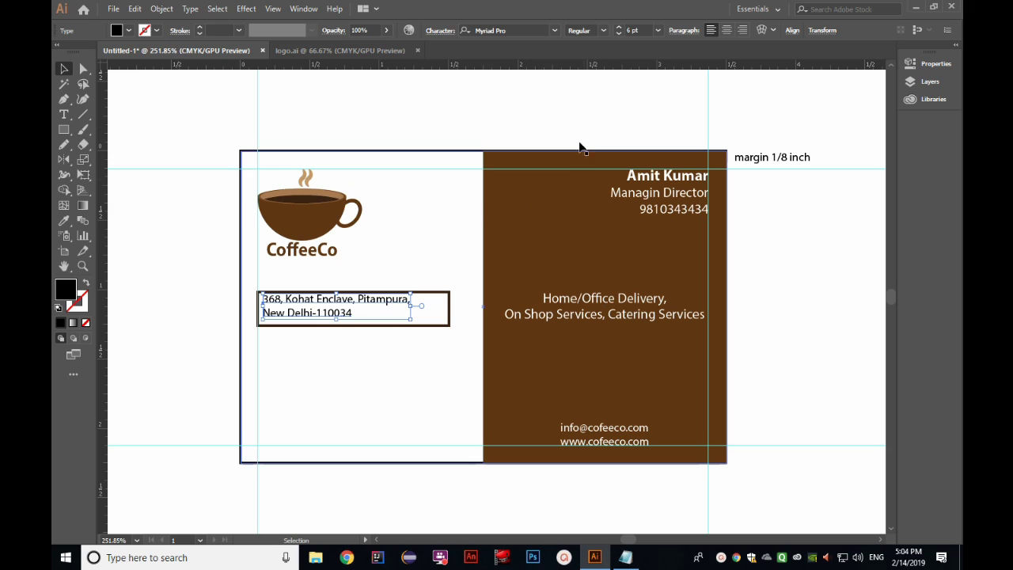
click(636, 30)
text(7)
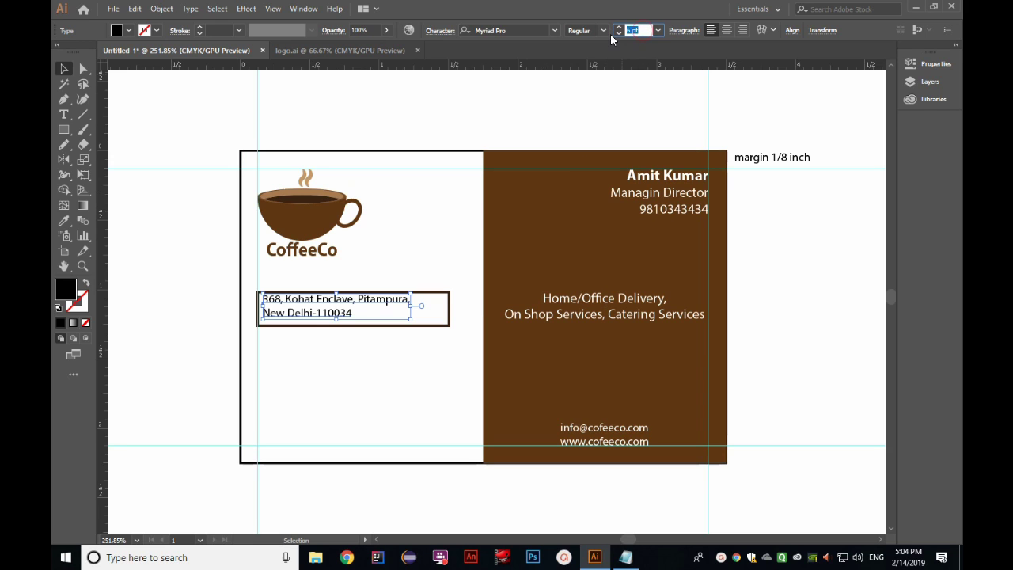
key(Return)
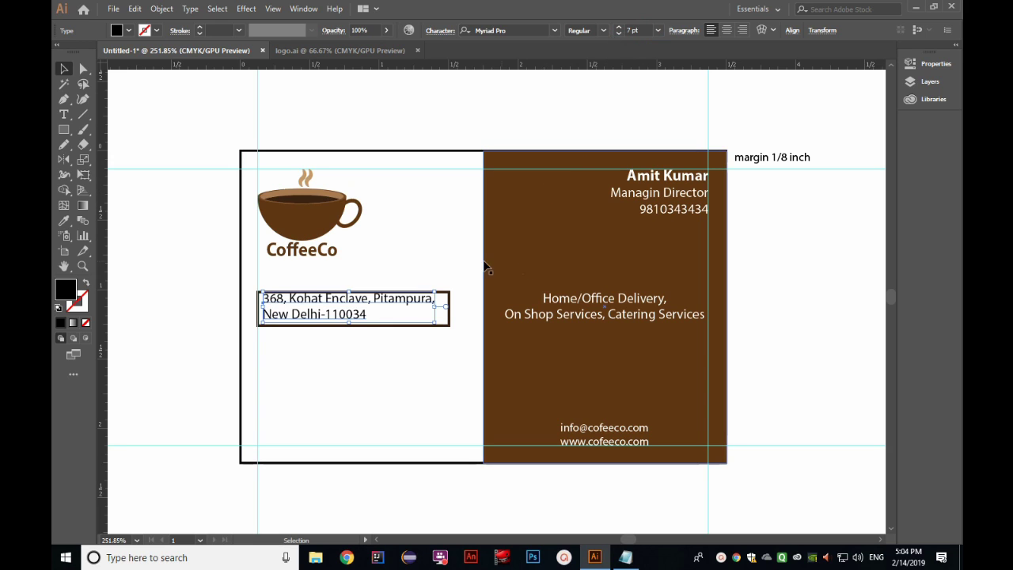
click(222, 332)
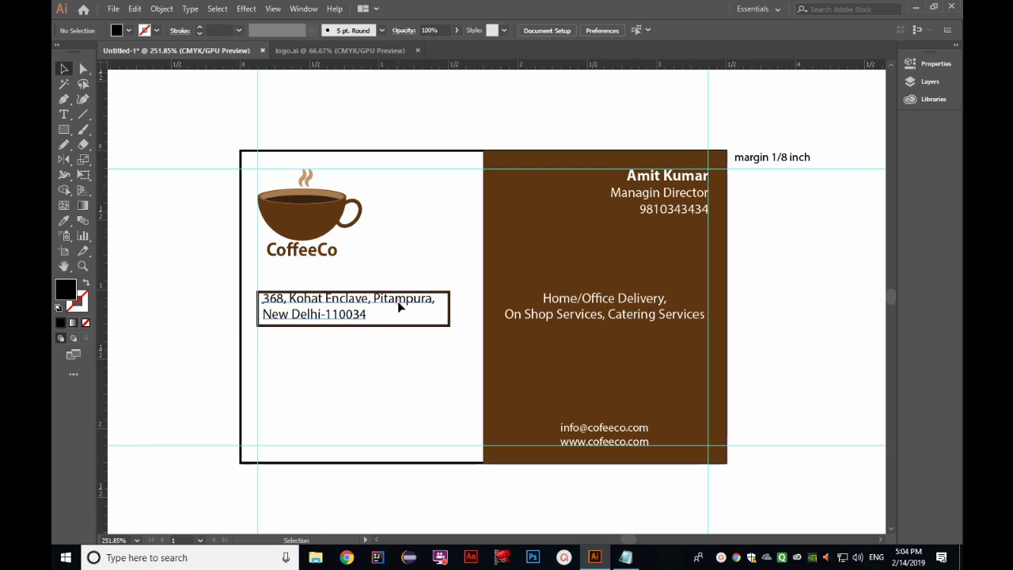
drag(397, 301, 397, 304)
Step: Make the address box a little taller and fill it with white
click(209, 299)
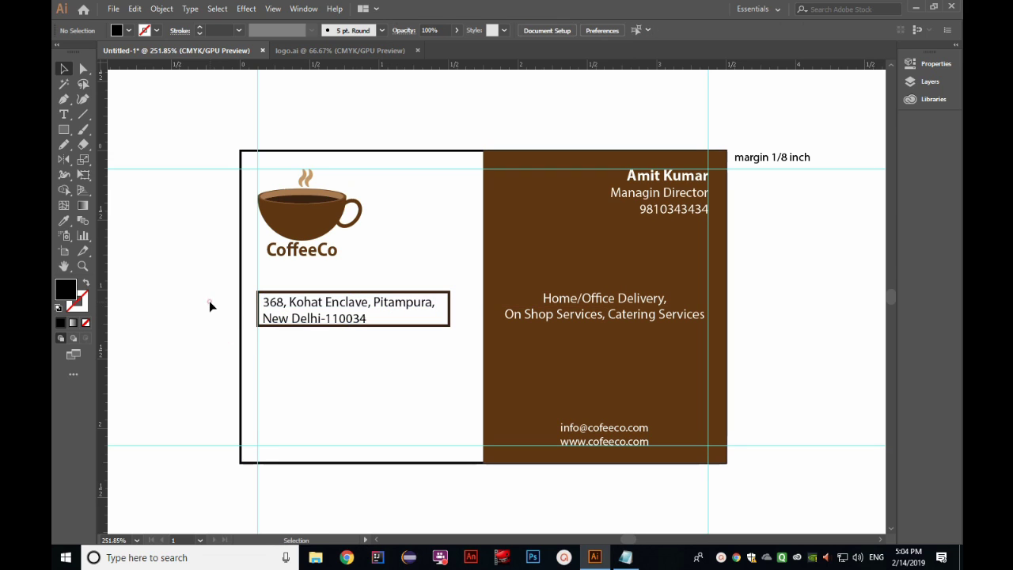
click(413, 325)
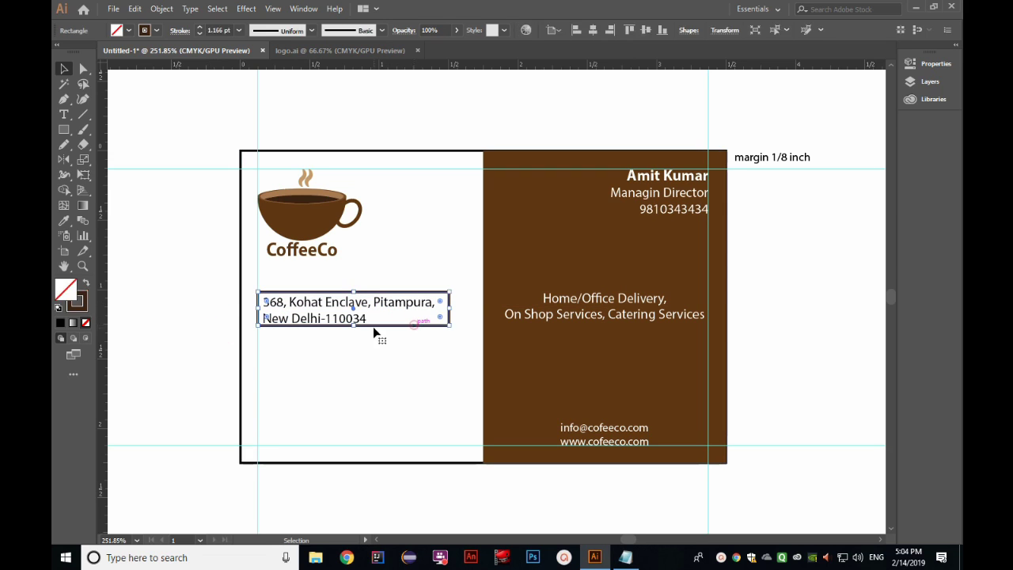
drag(356, 324, 355, 330)
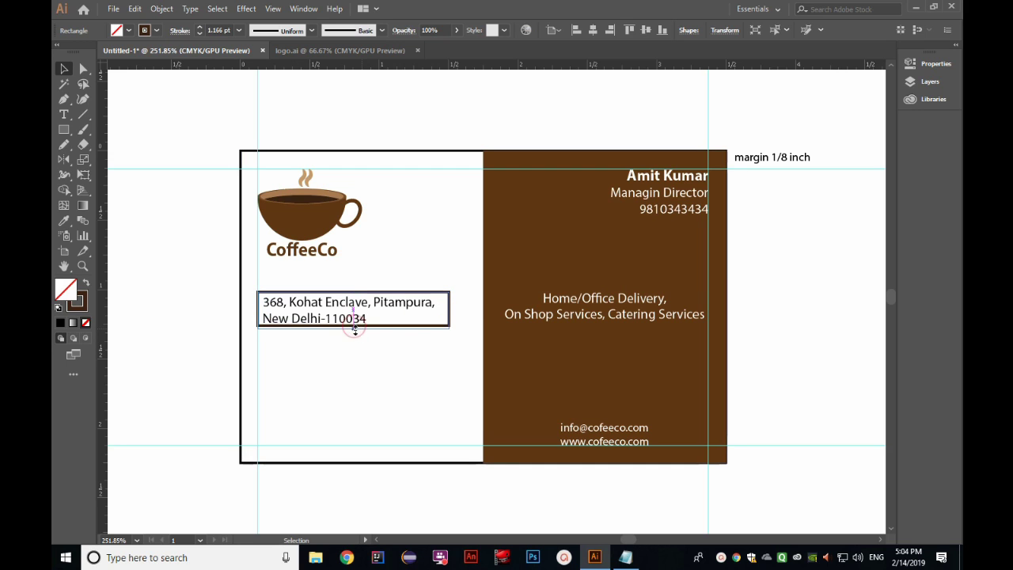
click(207, 301)
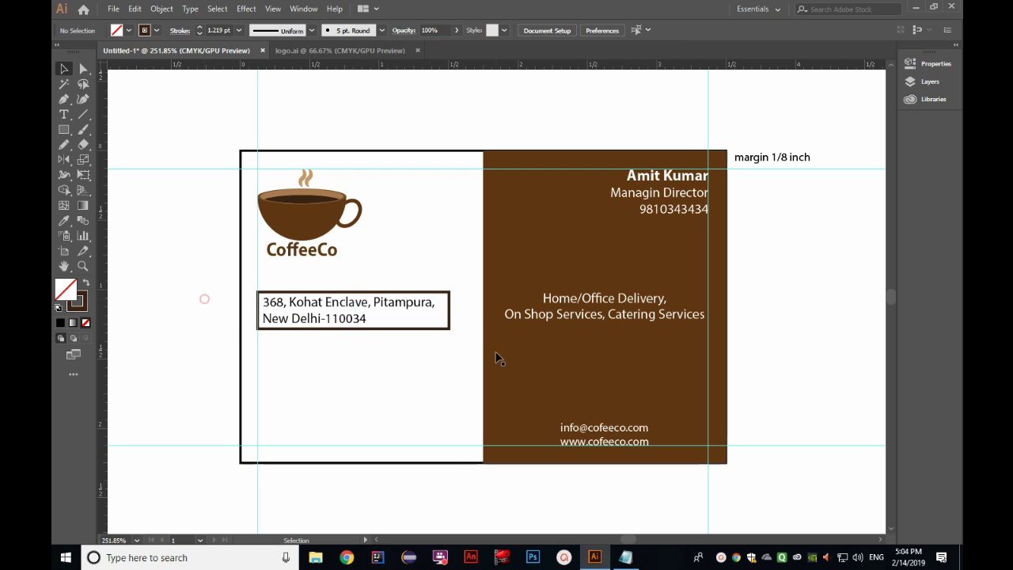
click(451, 297)
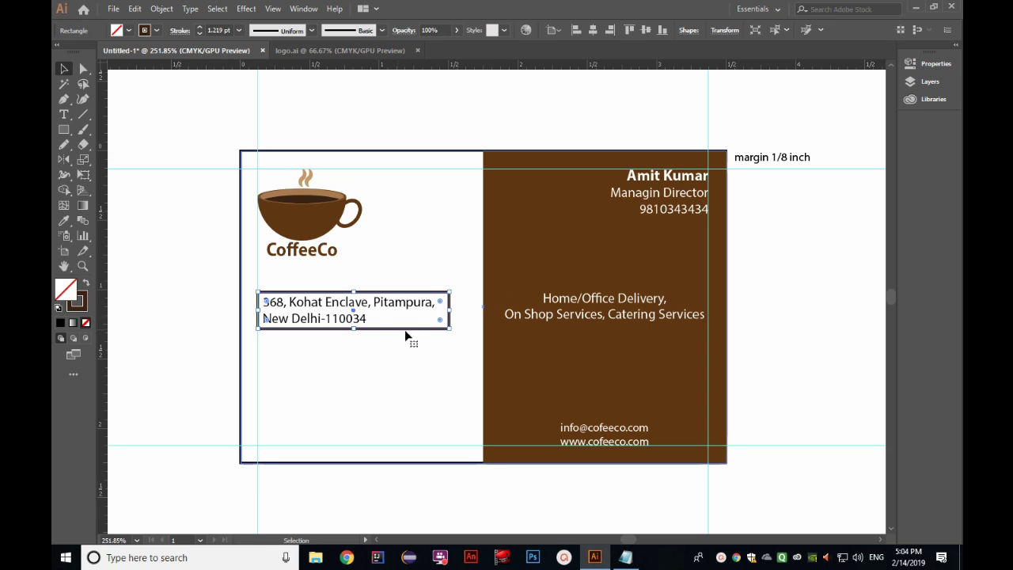
click(129, 31)
click(77, 51)
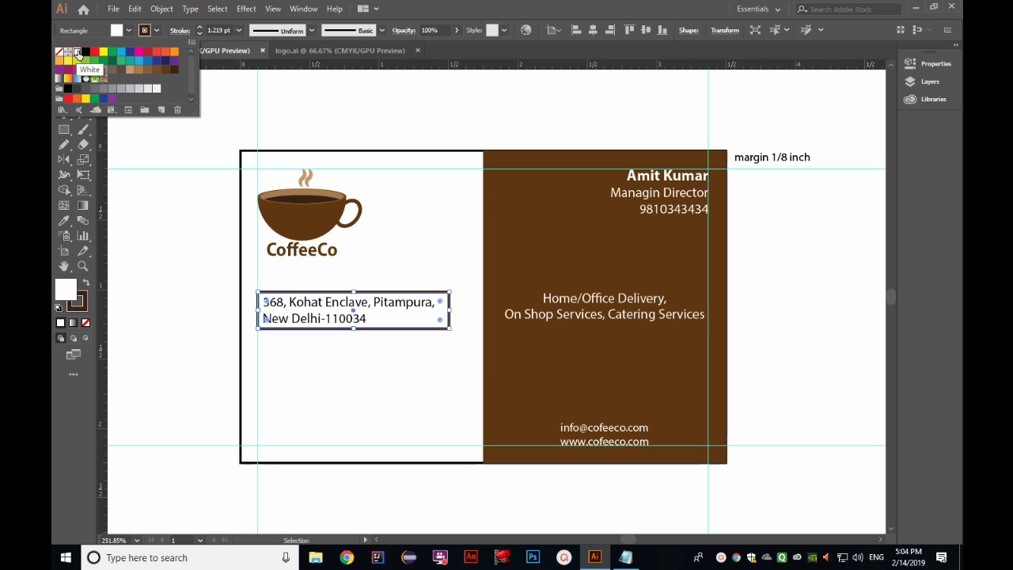
click(176, 238)
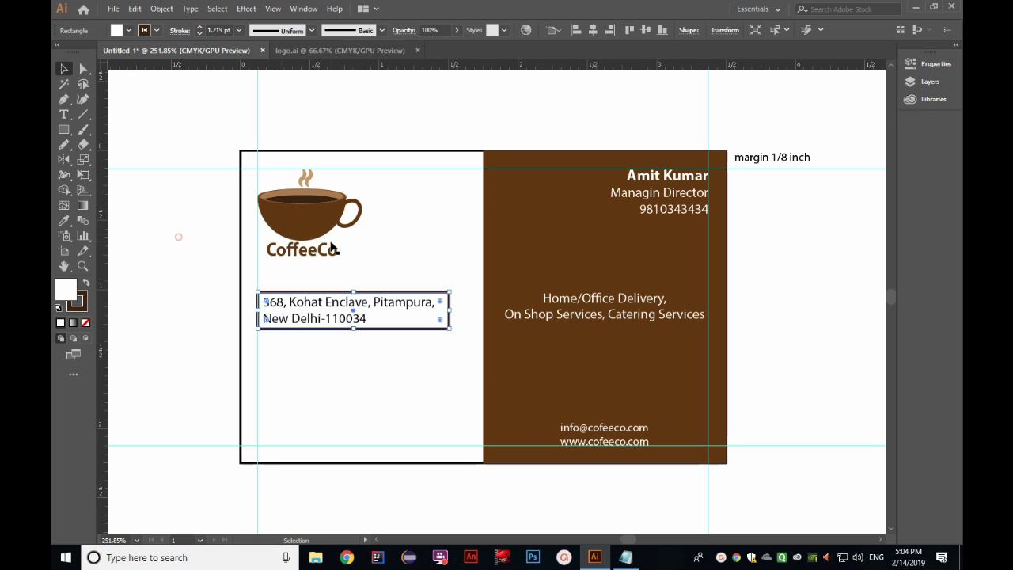
click(401, 318)
Step: Add an offset copy behind the address box, swapped to dark brown as a shadow
drag(418, 319, 425, 328)
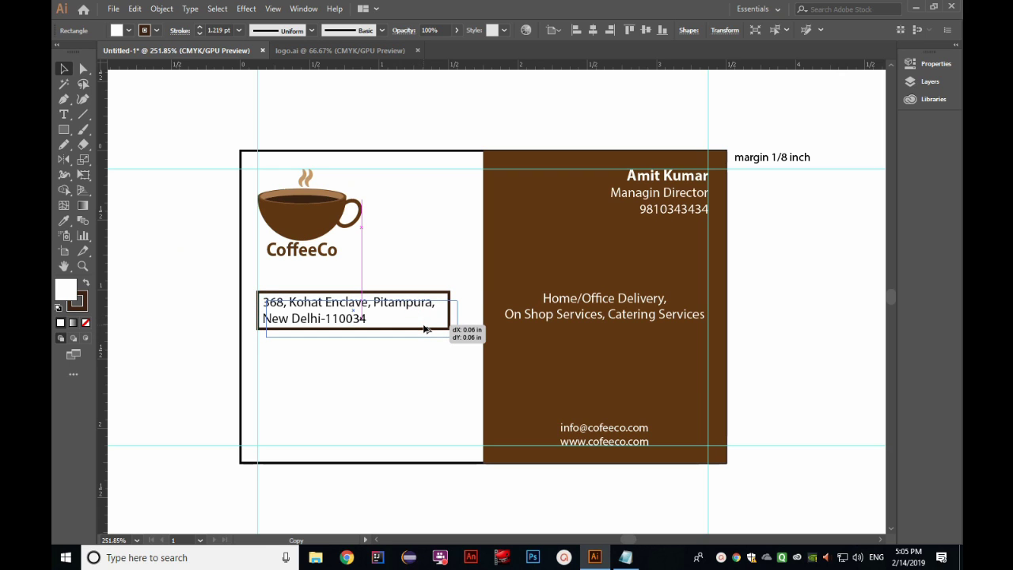
drag(425, 328, 425, 329)
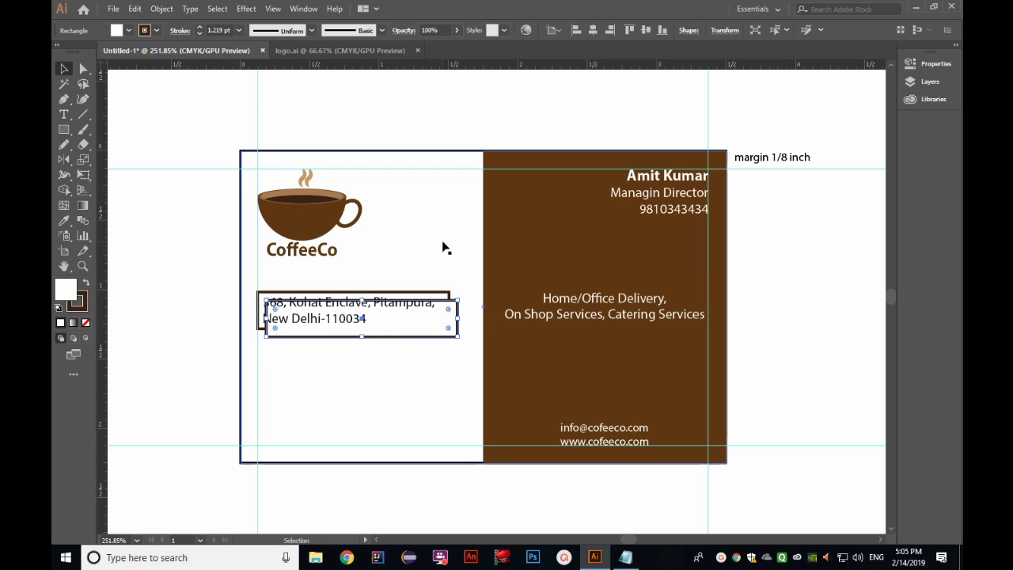
key(a)
key(ctrl+bracketleft)
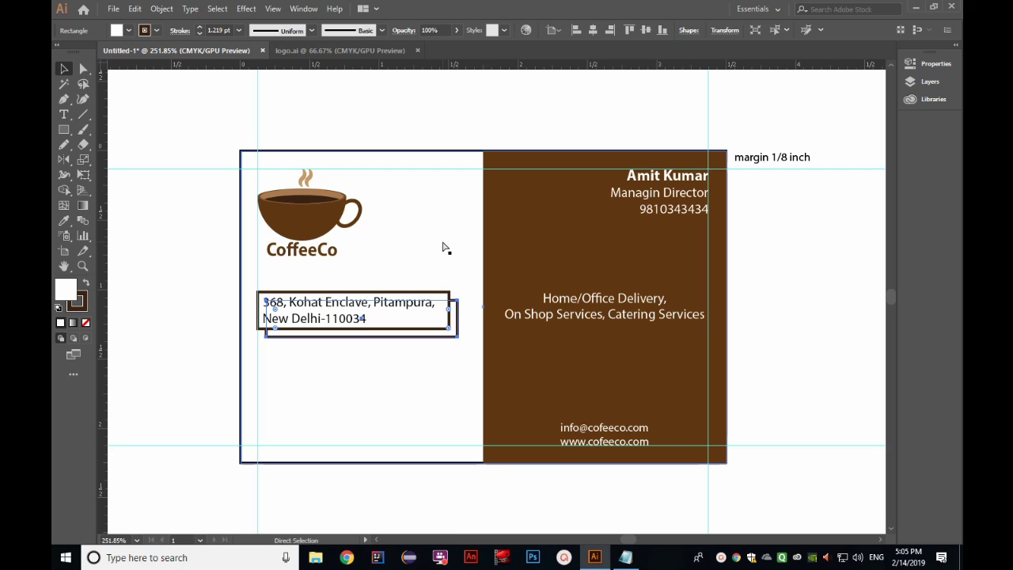
key(v)
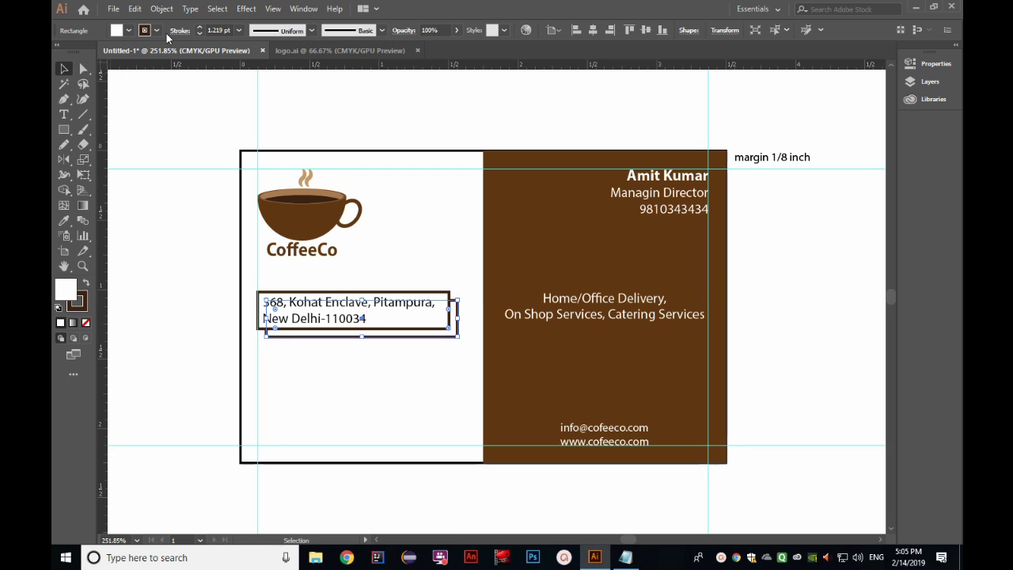
click(86, 283)
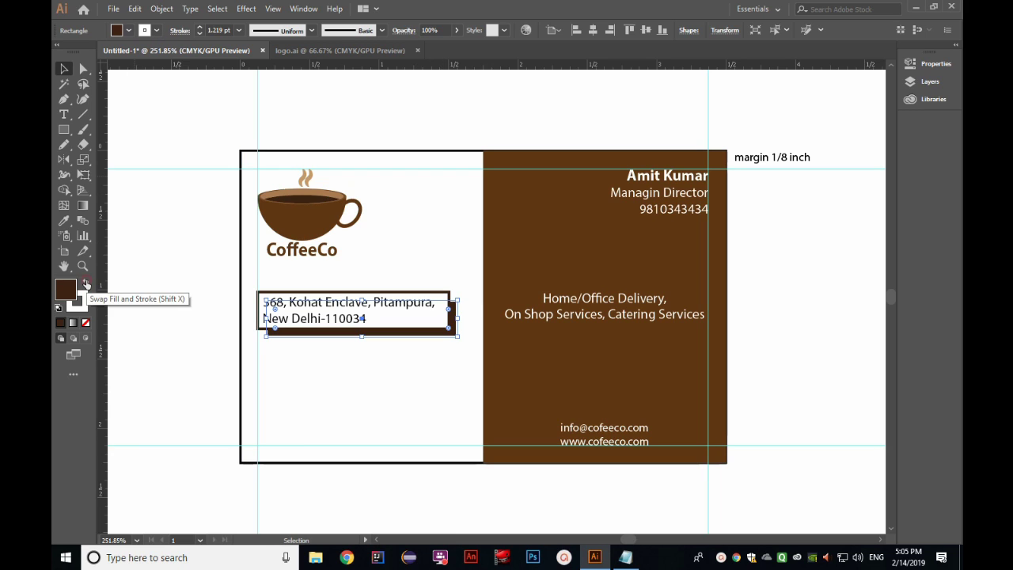
click(169, 123)
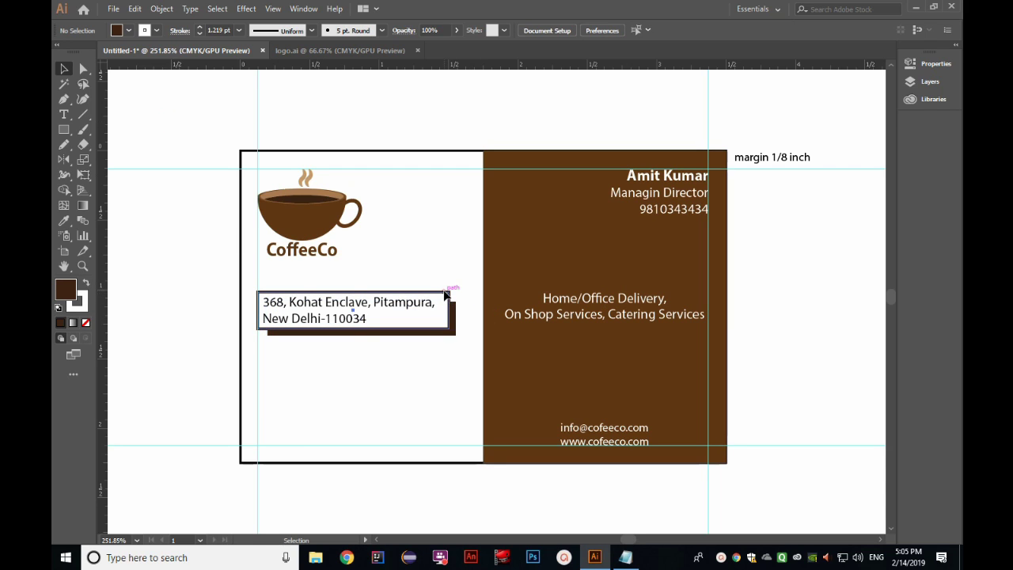
click(446, 295)
shift+click(452, 316)
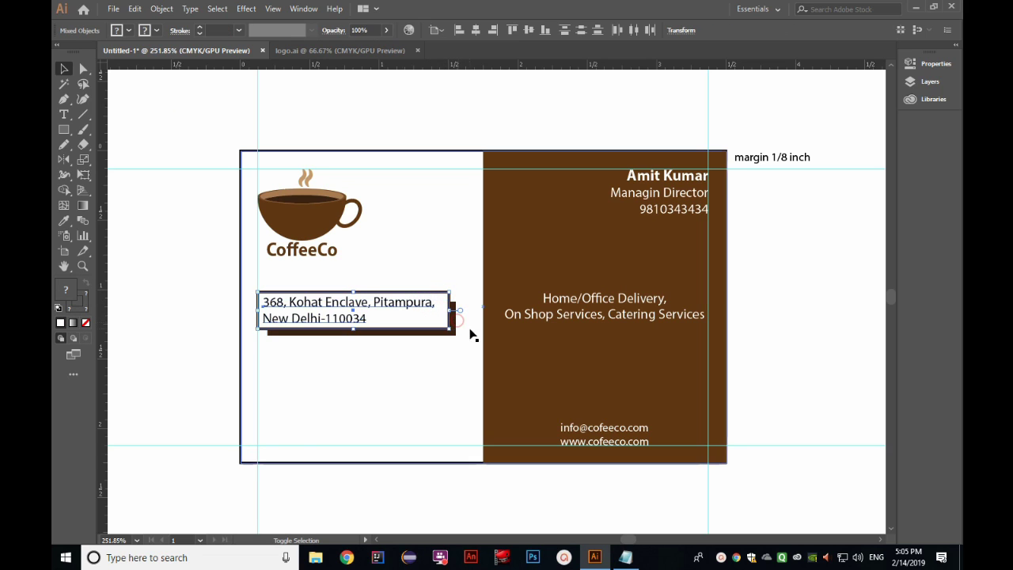
Step: Duplicate the address box and its shadow just below the original
click(451, 333)
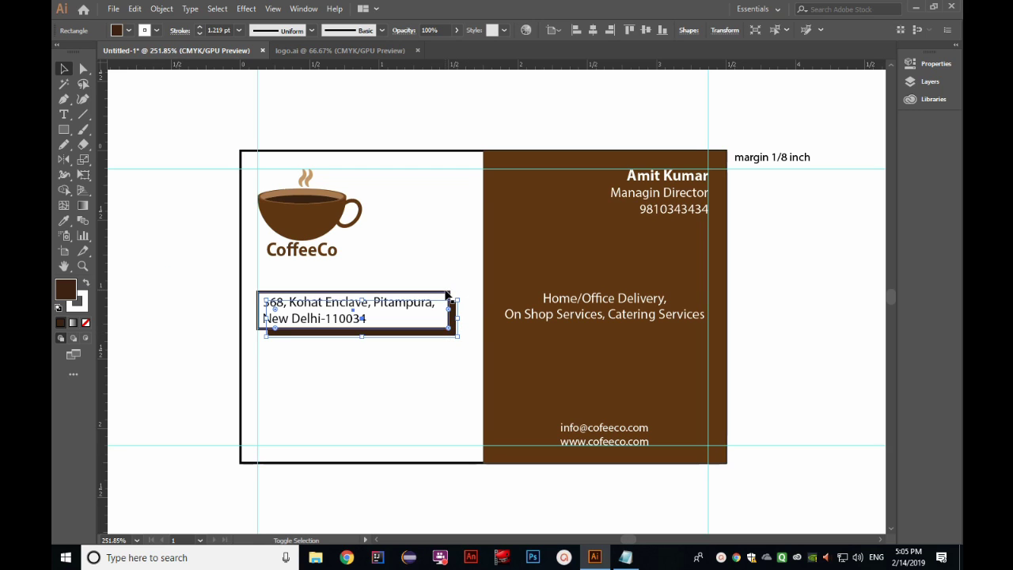
shift+click(391, 308)
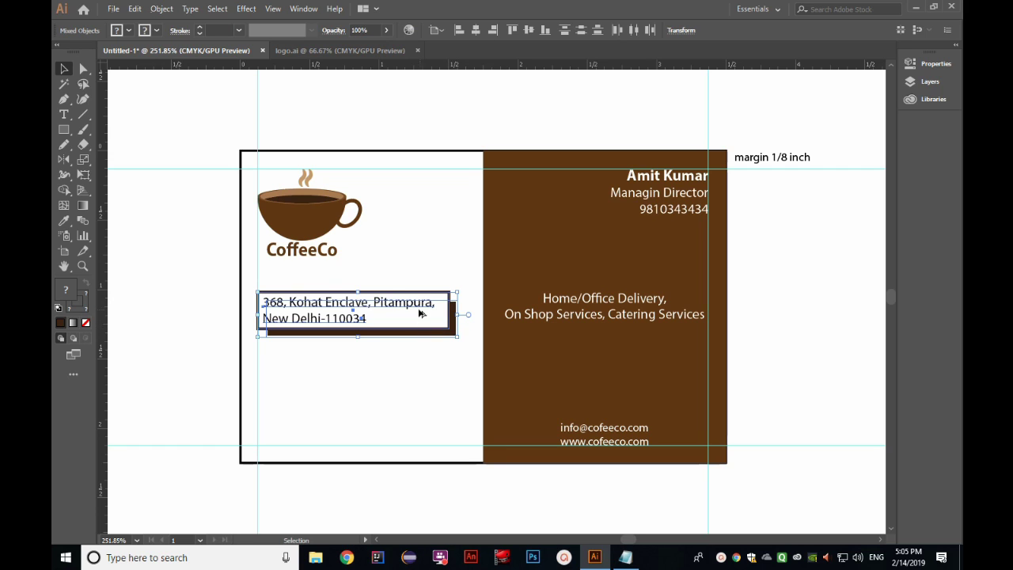
drag(419, 311, 419, 360)
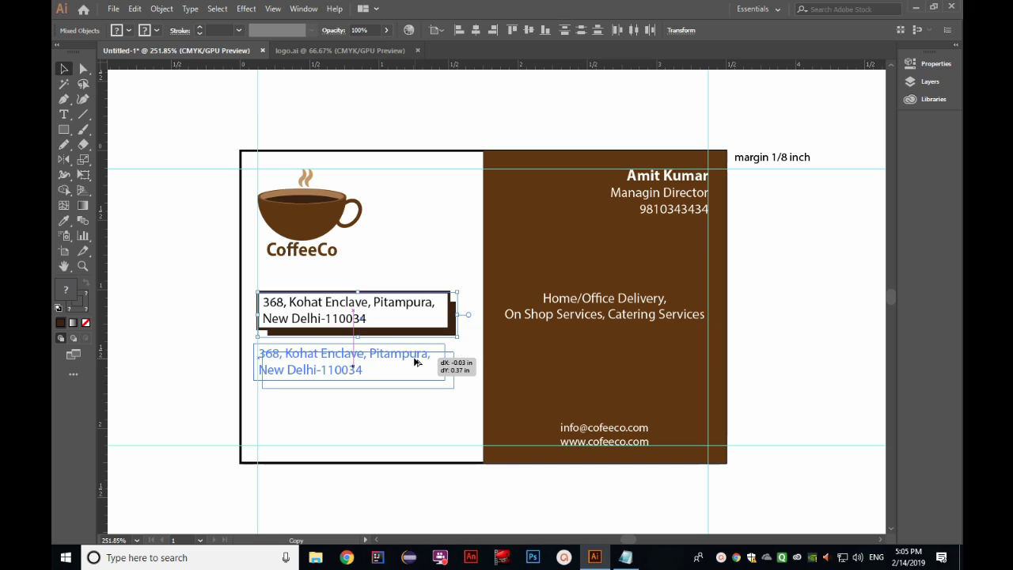
drag(416, 361, 419, 362)
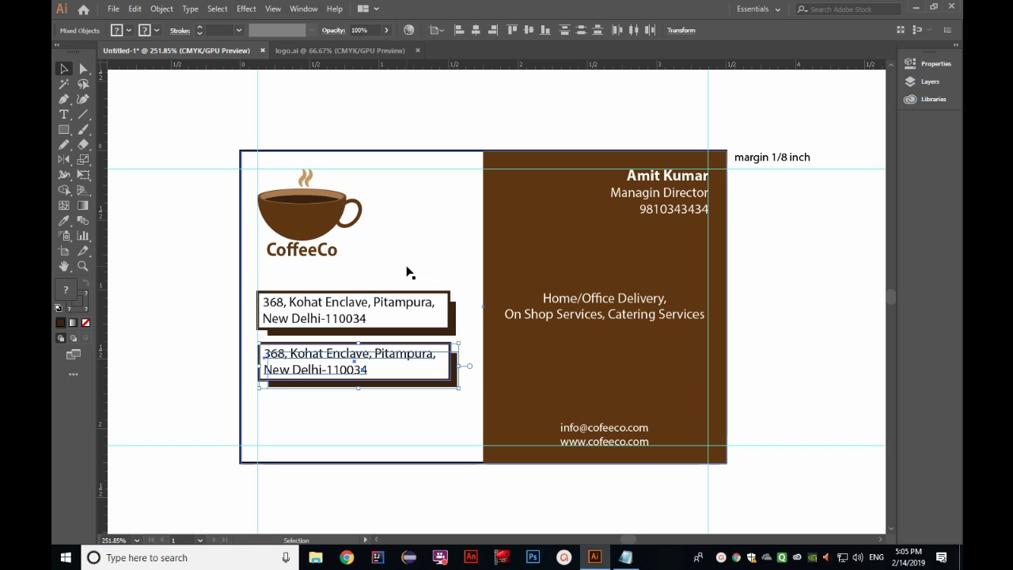
key(Left)
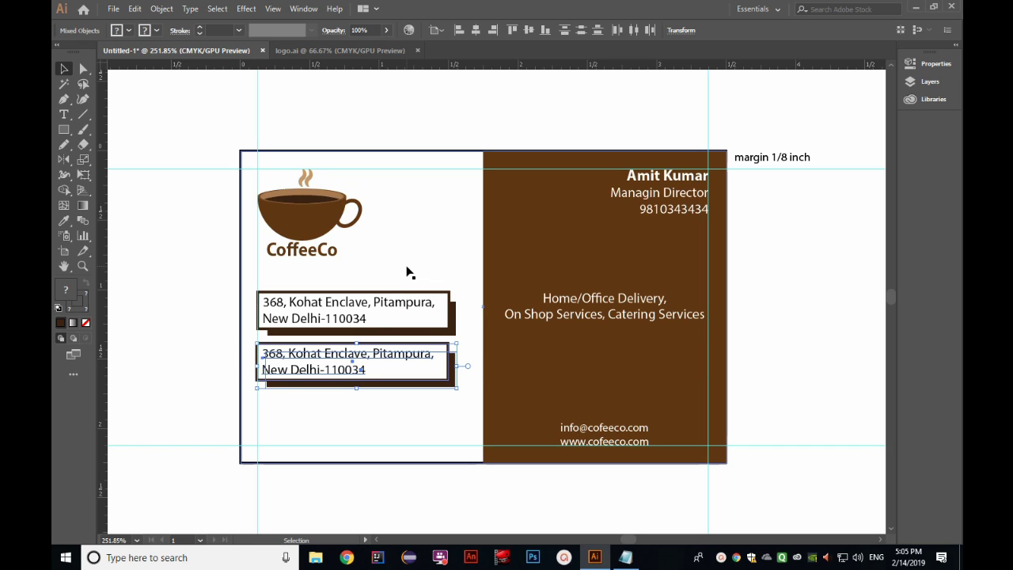
key(Right)
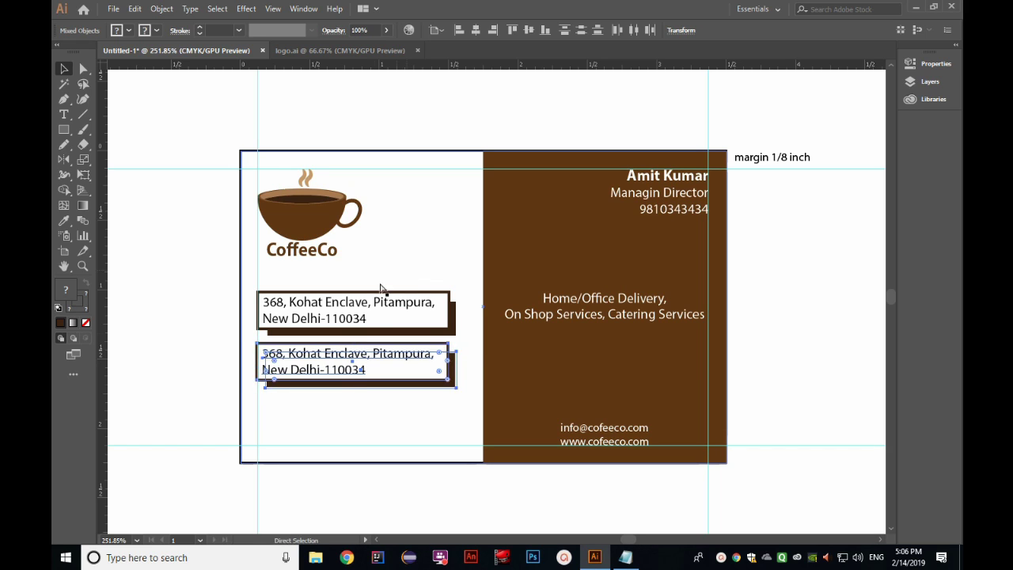
Step: Zoom in and nudge the lower box into alignment with the upper one
click(292, 350)
scroll(471, 298, up, 1)
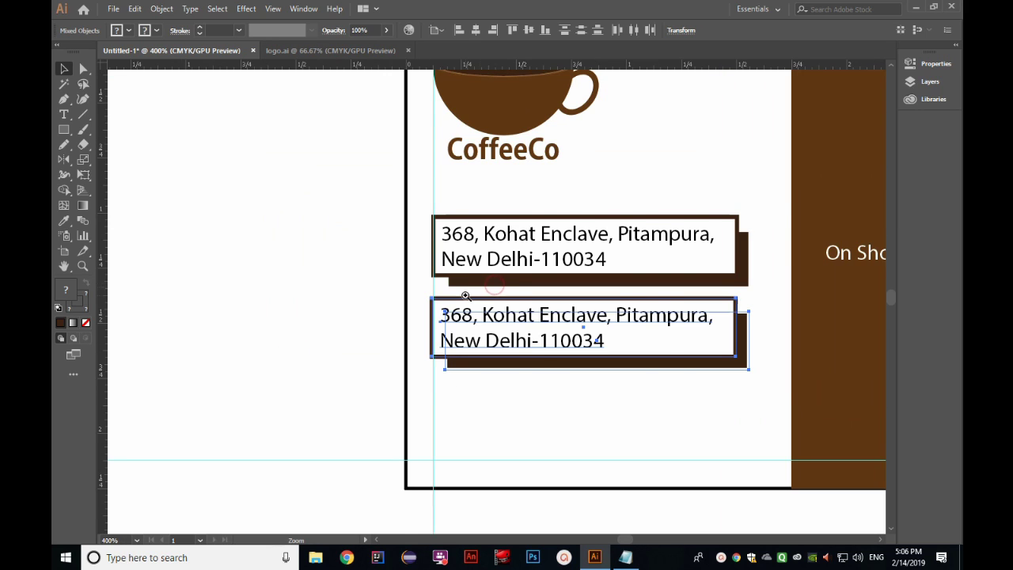
scroll(467, 295, up, 1)
click(545, 319)
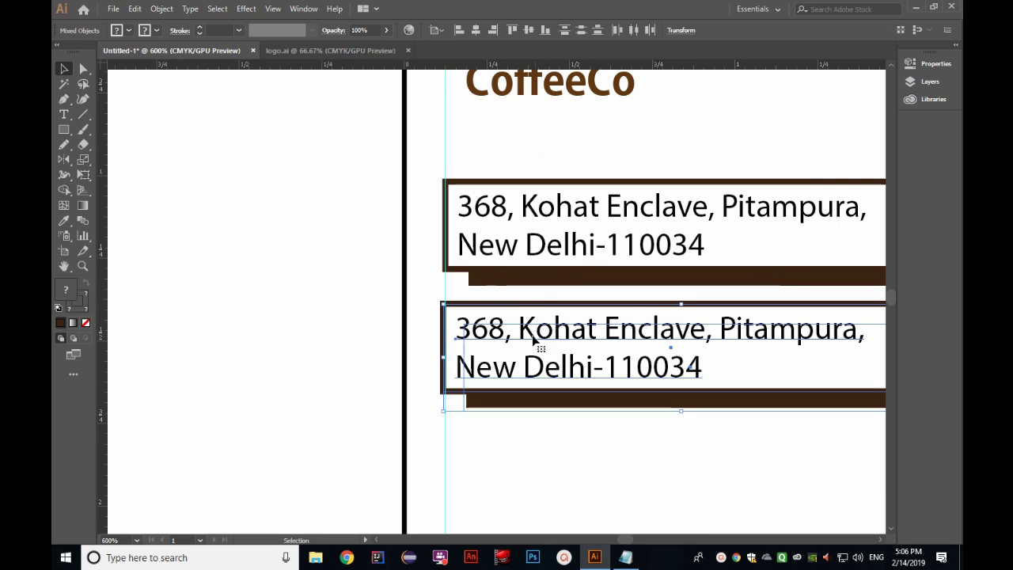
key(Right)
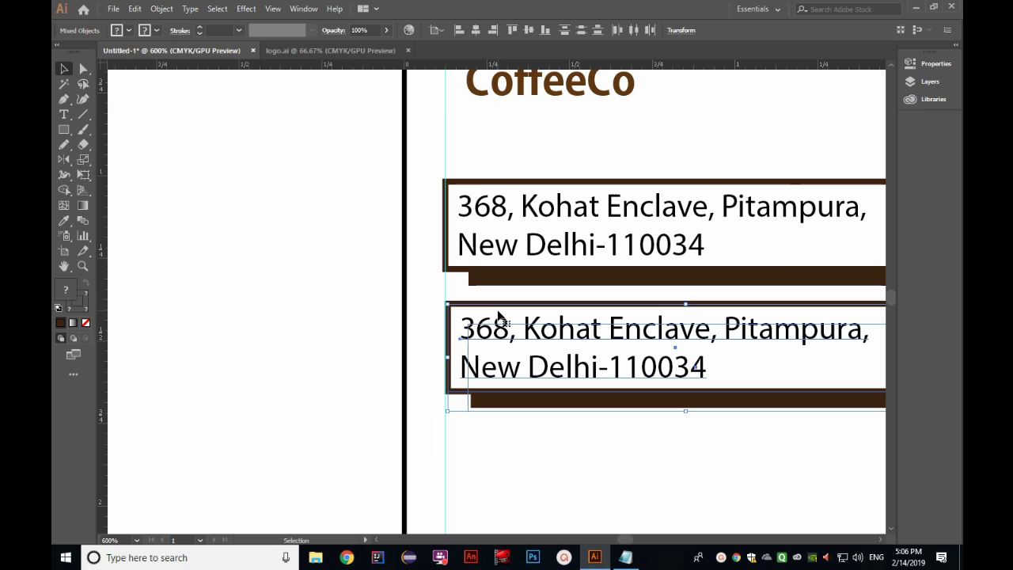
drag(666, 309, 661, 309)
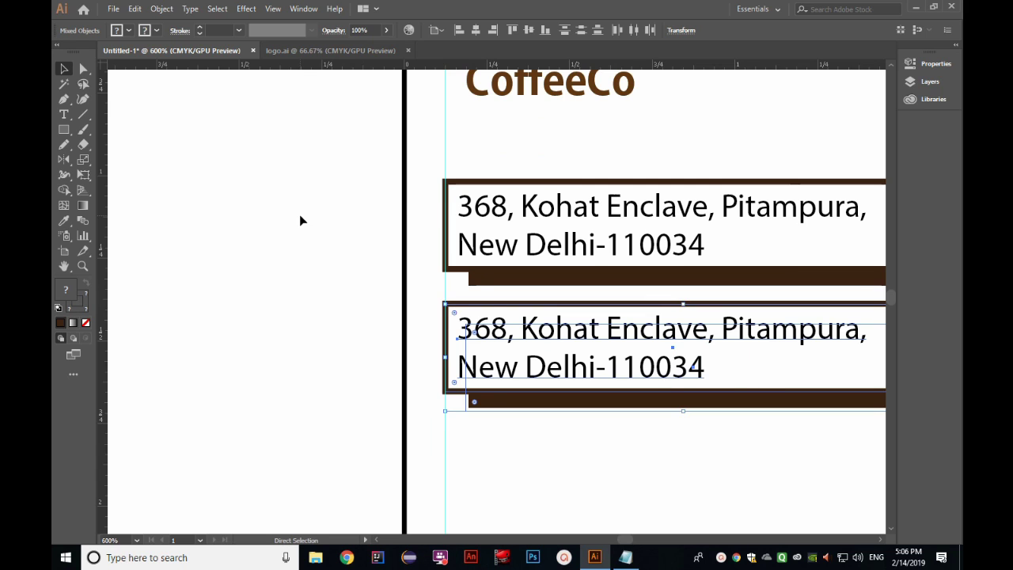
key(ctrl+minus)
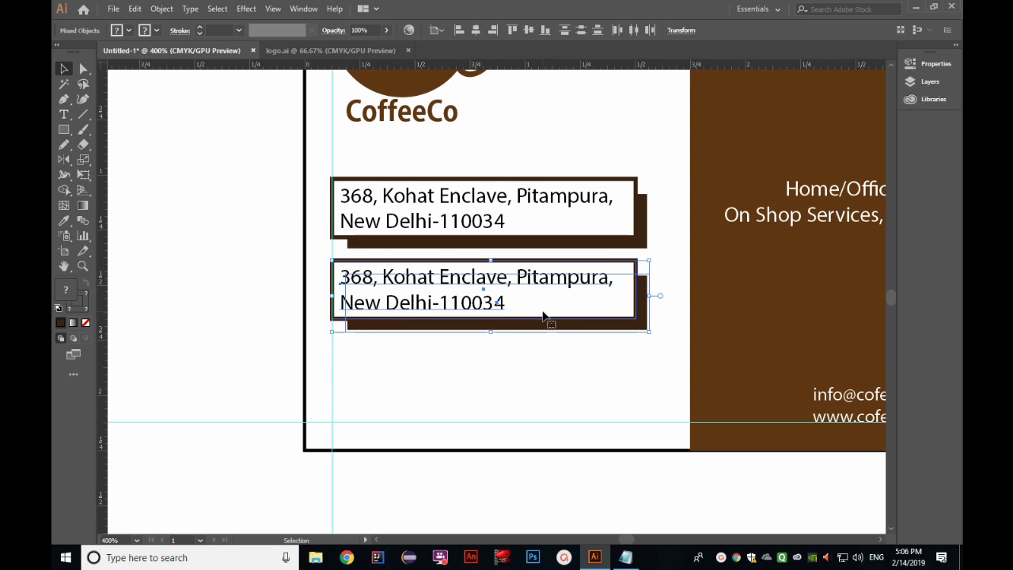
click(236, 221)
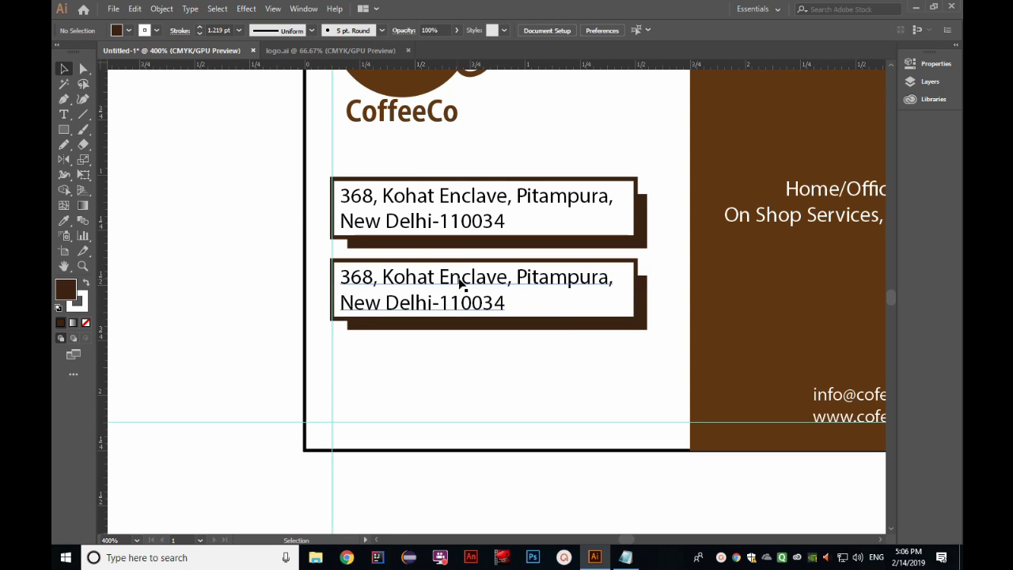
Step: Replace the lower box's address with two landline numbers and two mobile numbers below
double_click(458, 279)
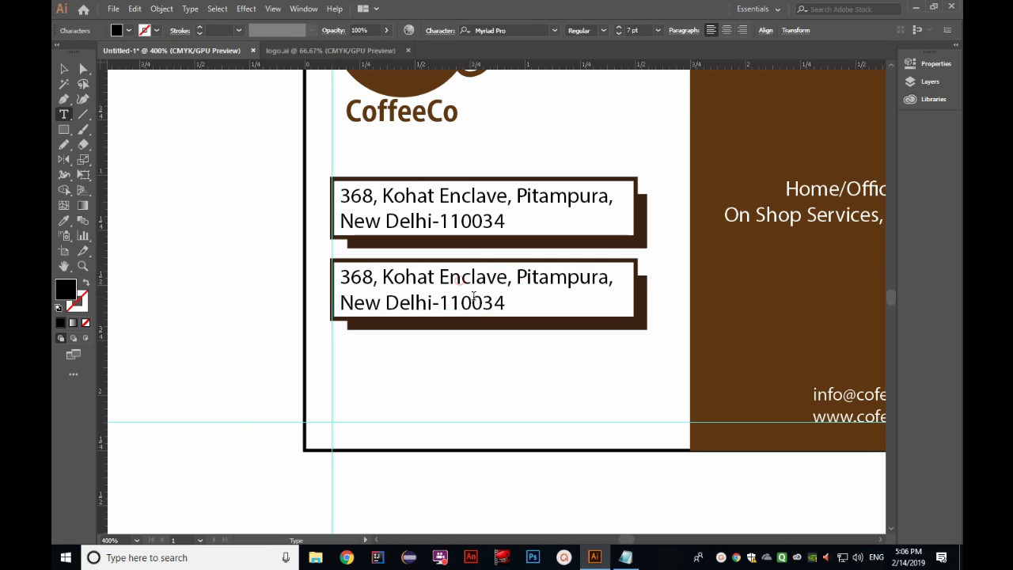
key(Down)
key(End)
key(BackSpace)
key(BackSpace)
key(BackSpace)
key(BackSpace)
key(BackSpace)
key(BackSpace)
key(BackSpace)
key(BackSpace)
key(BackSpace)
key(BackSpace)
key(BackSpace)
key(BackSpace)
key(BackSpace)
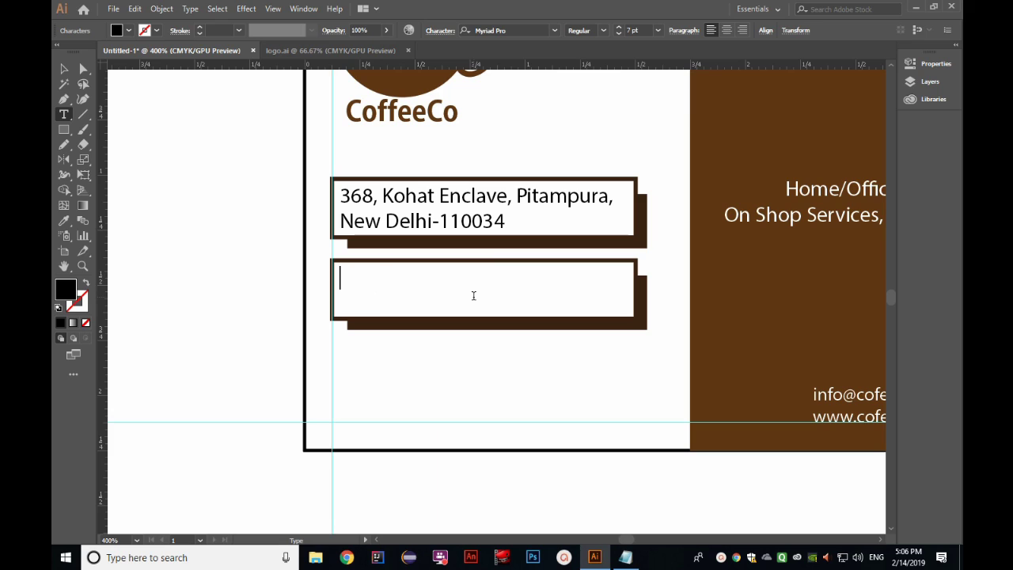
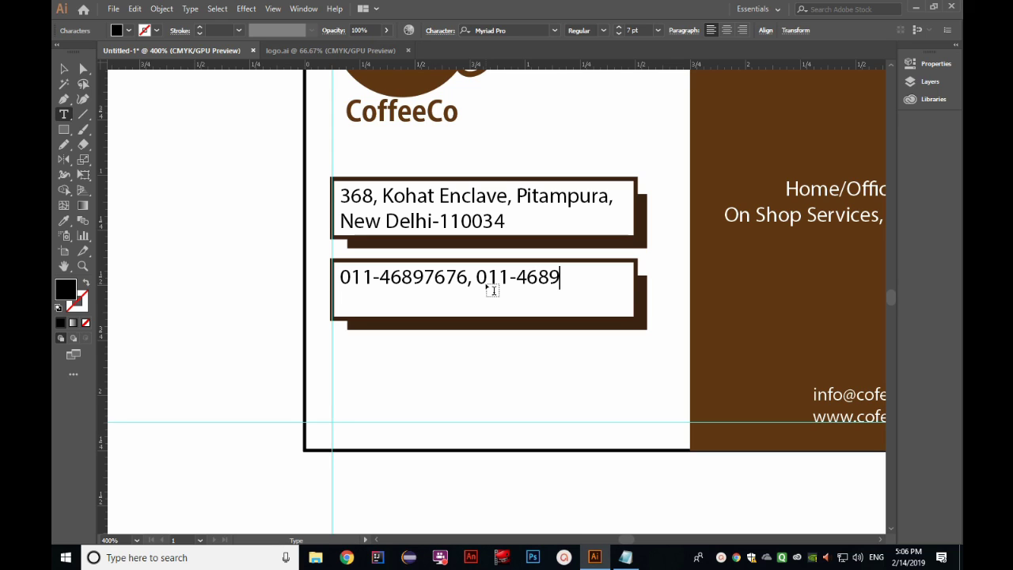
key(Return)
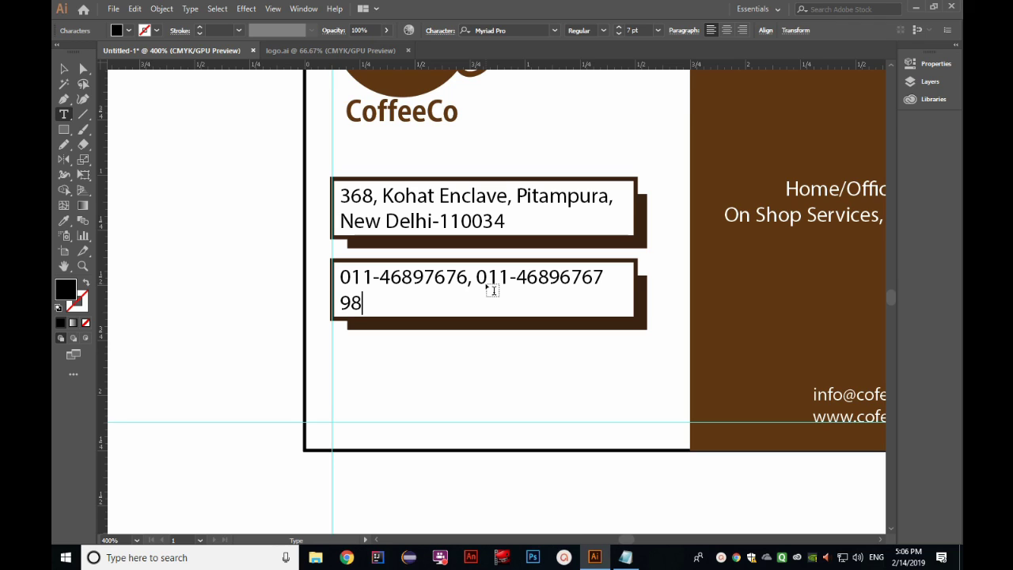
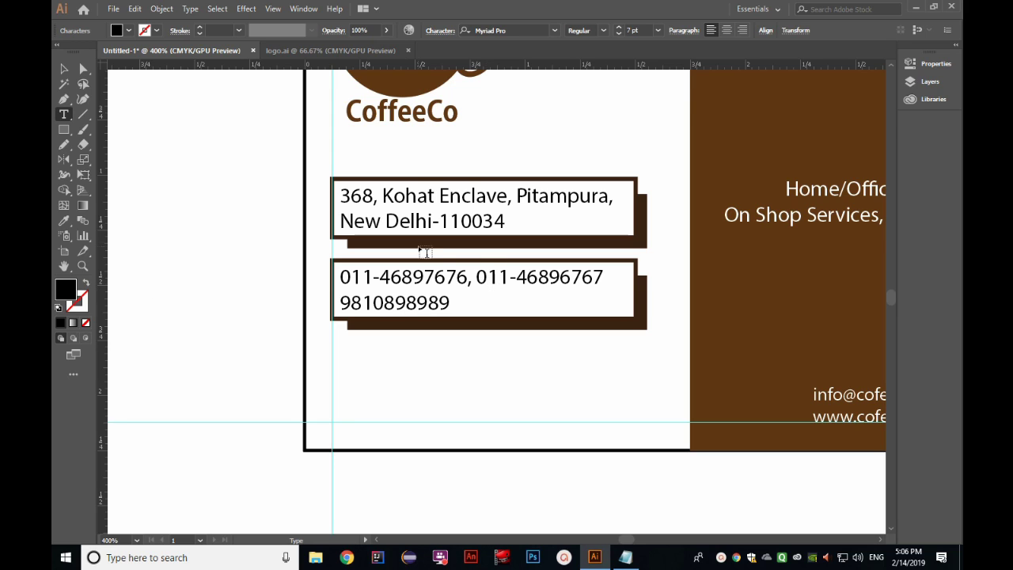
text(, )
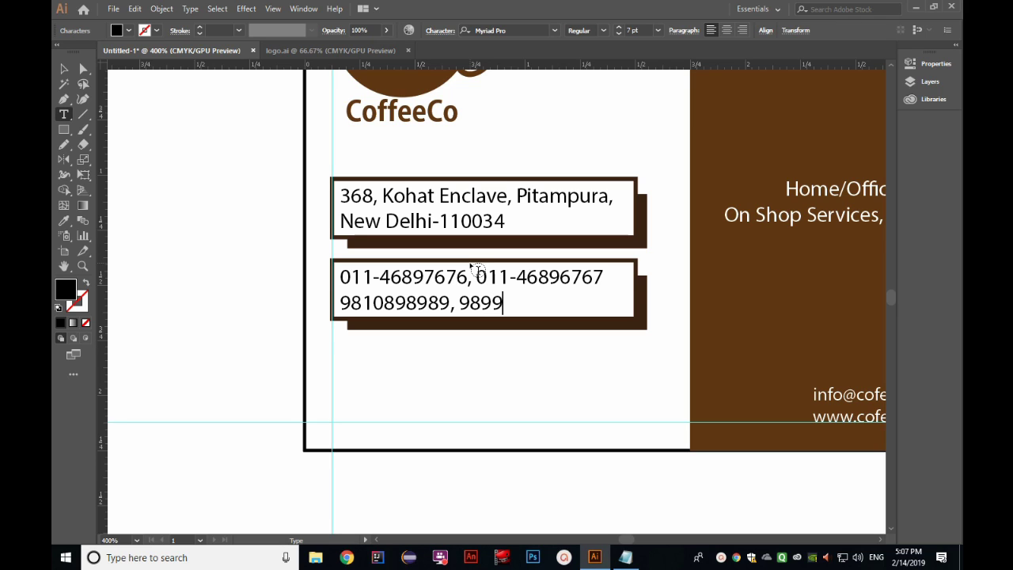
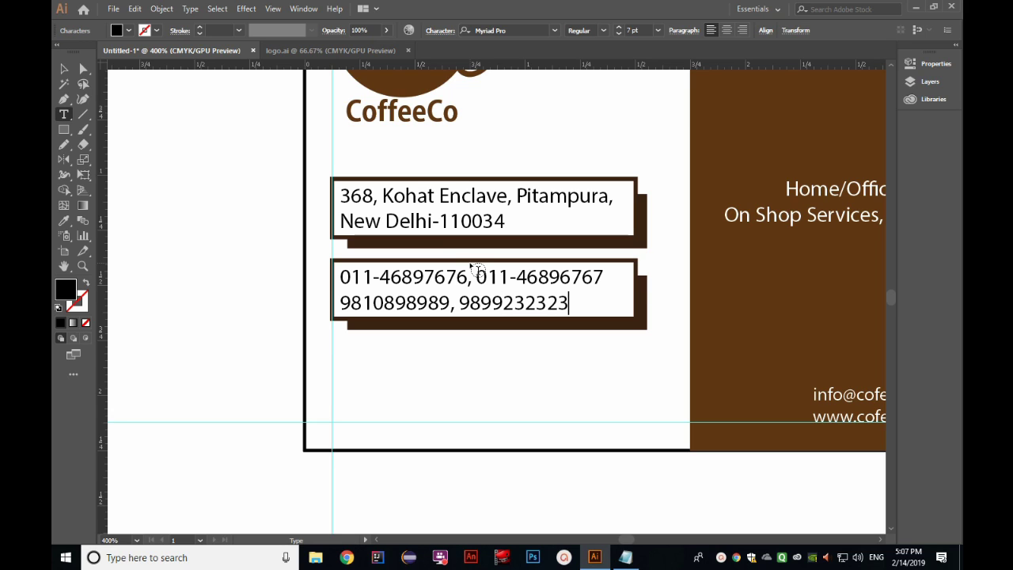
Step: Zoom out to the whole card and marquee-select all its front and back objects
click(64, 68)
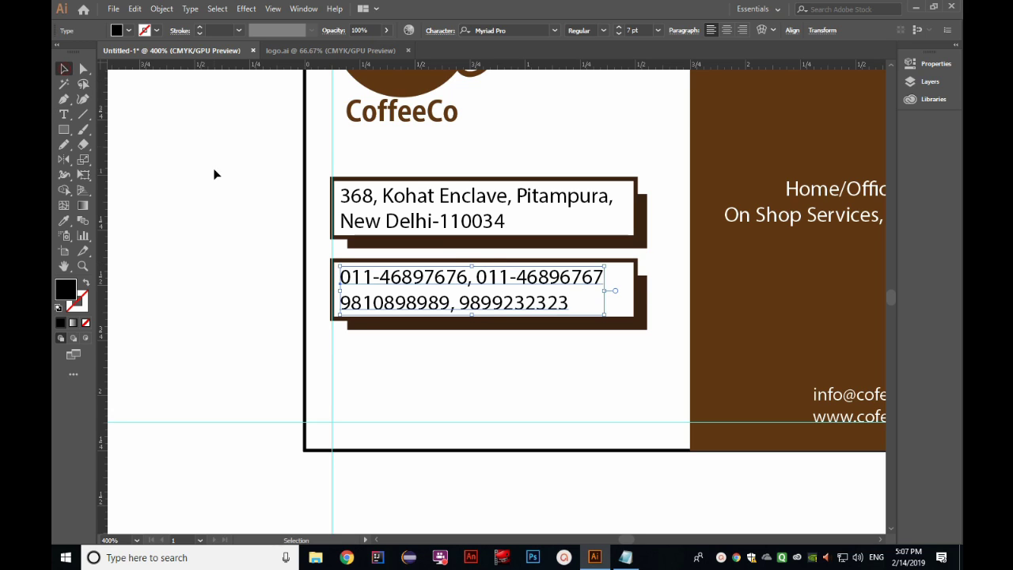
click(215, 169)
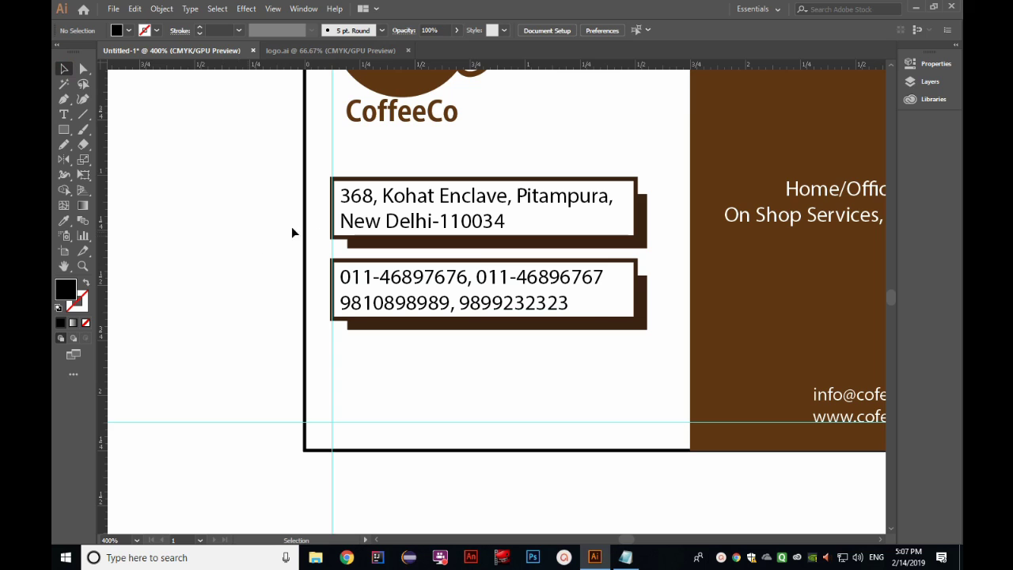
key(ctrl+minus)
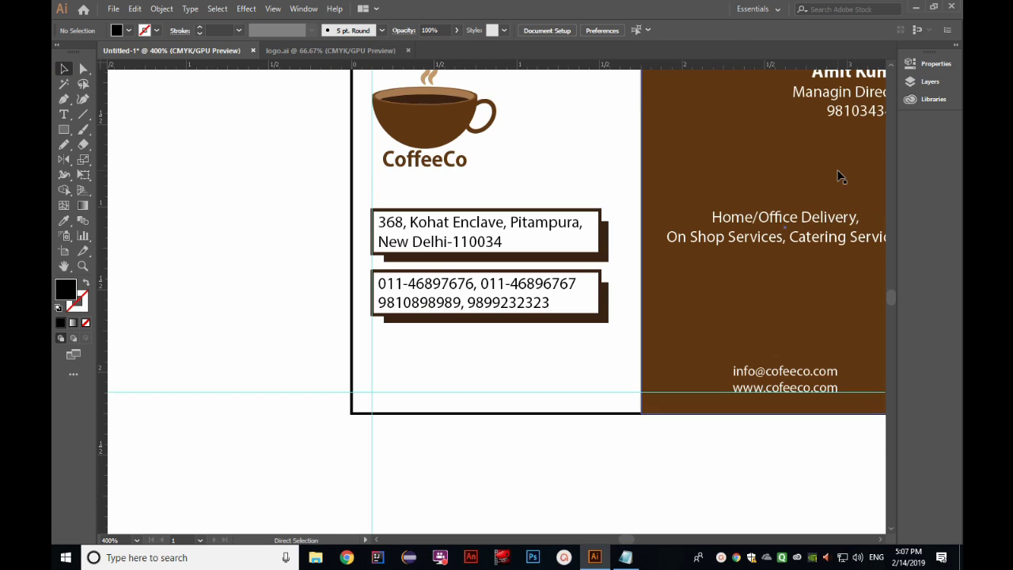
key(ctrl+minus)
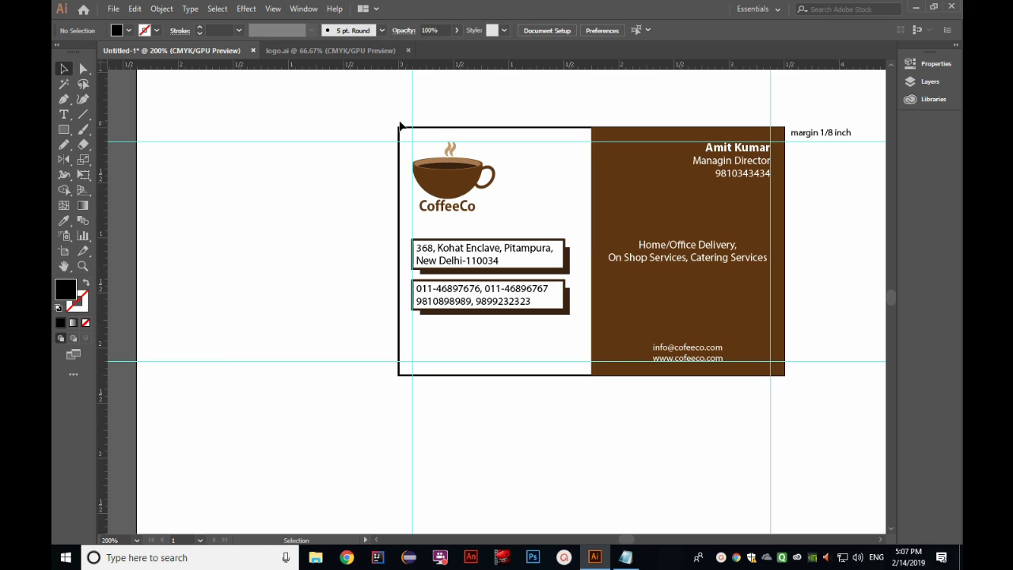
drag(387, 121, 789, 398)
drag(789, 402, 791, 401)
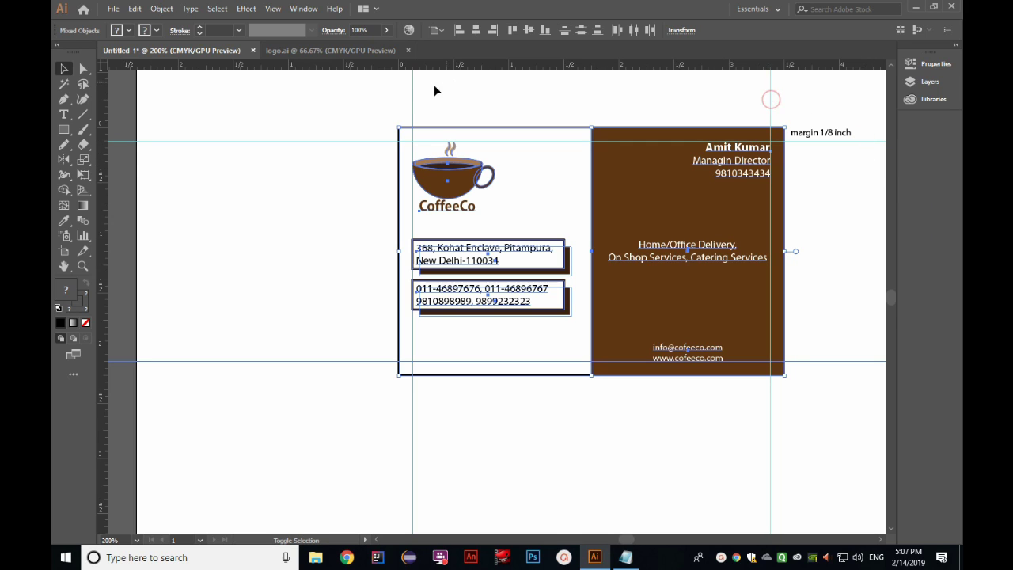
Step: Alt-drag a copy of the white card rectangle straight below the CoffeeCo card
shift+click(377, 362)
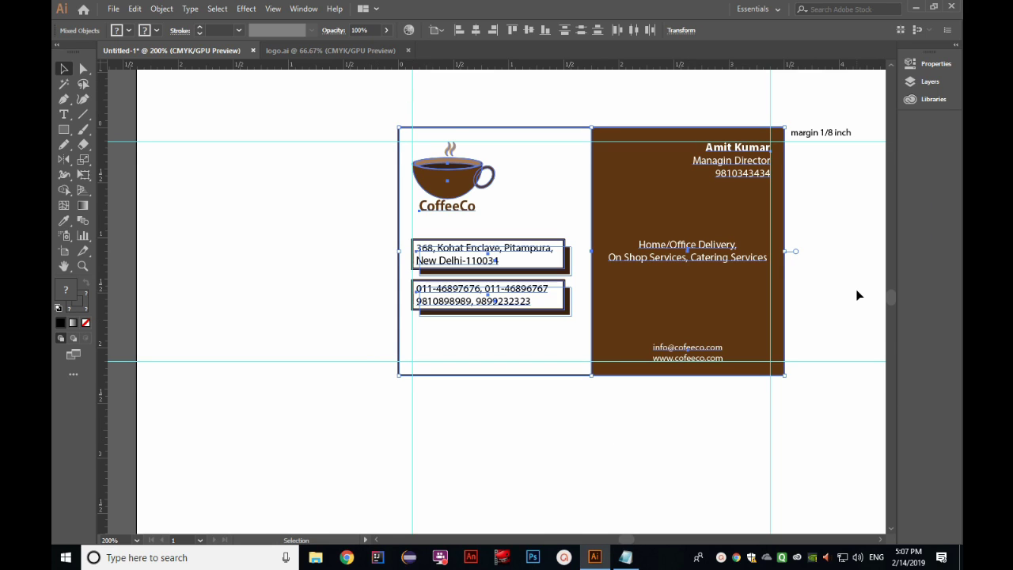
click(858, 225)
click(557, 127)
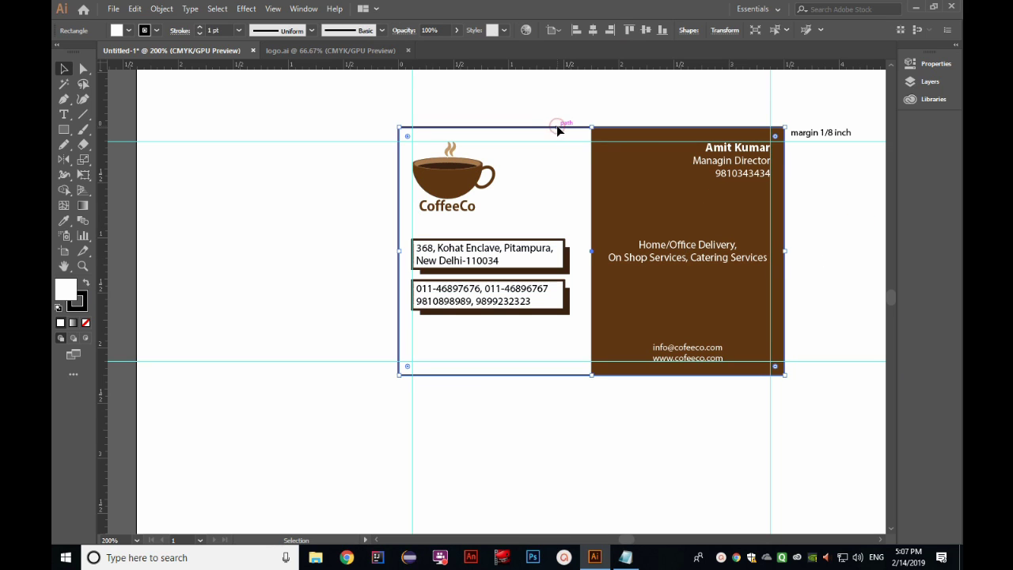
drag(556, 125, 555, 405)
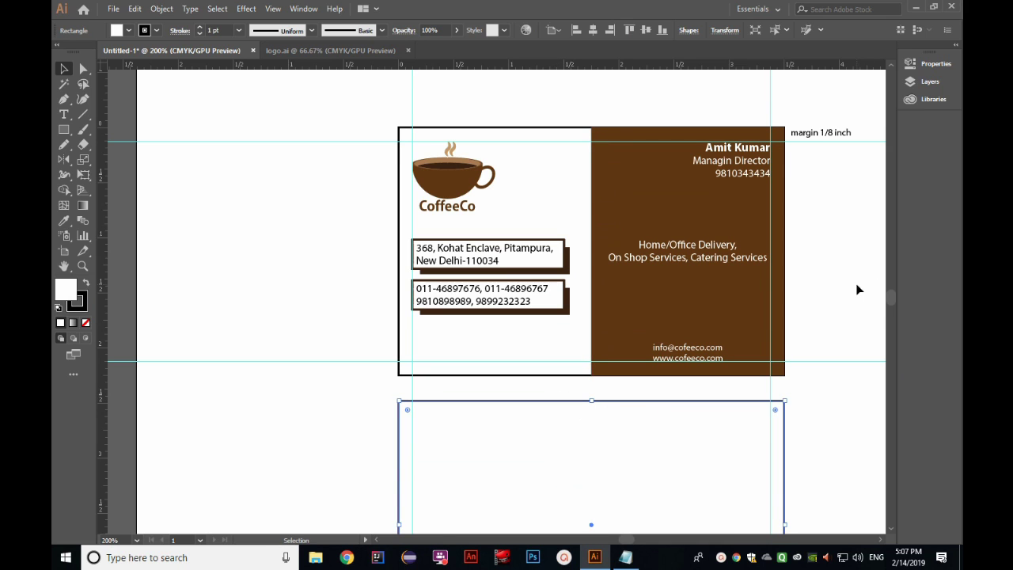
scroll(858, 289, down, 5)
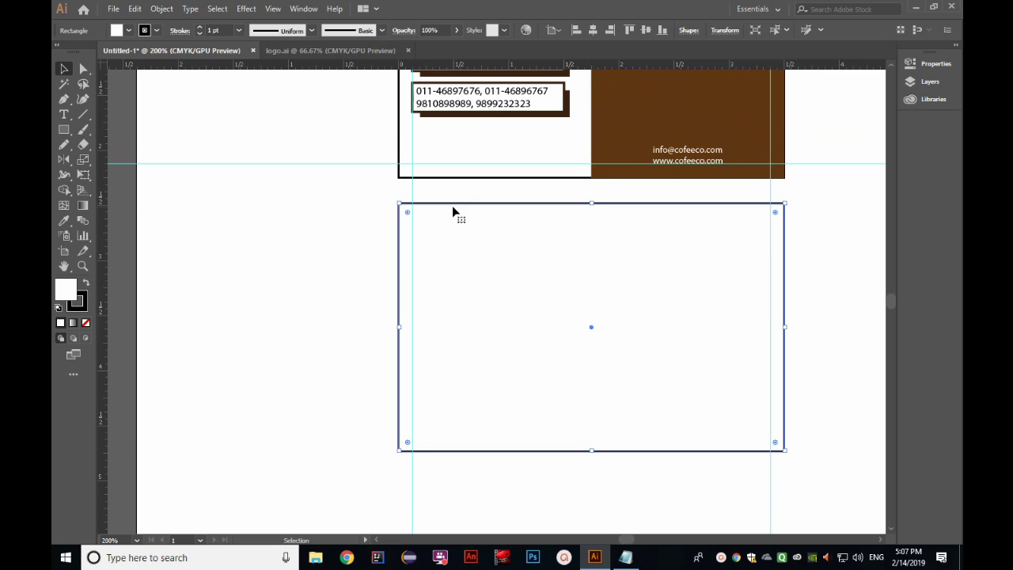
scroll(549, 242, up, 2)
scroll(548, 242, up, 3)
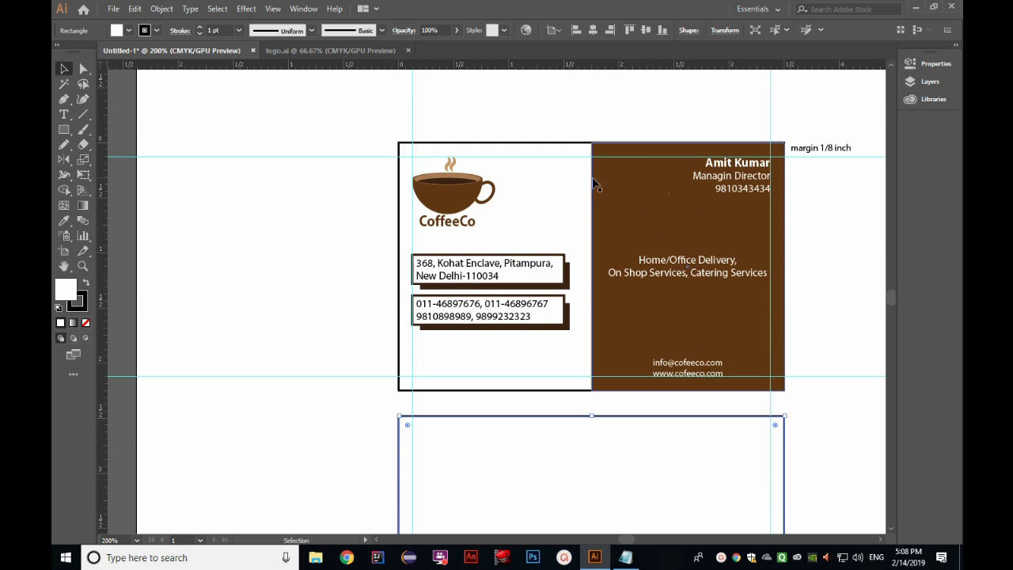
scroll(638, 277, down, 2)
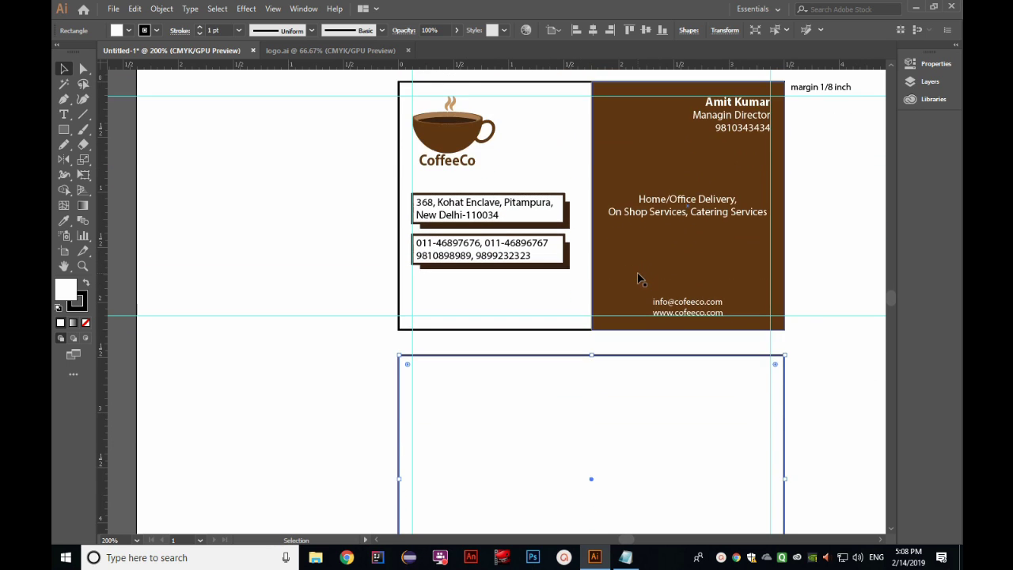
scroll(638, 277, down, 2)
scroll(639, 278, up, 3)
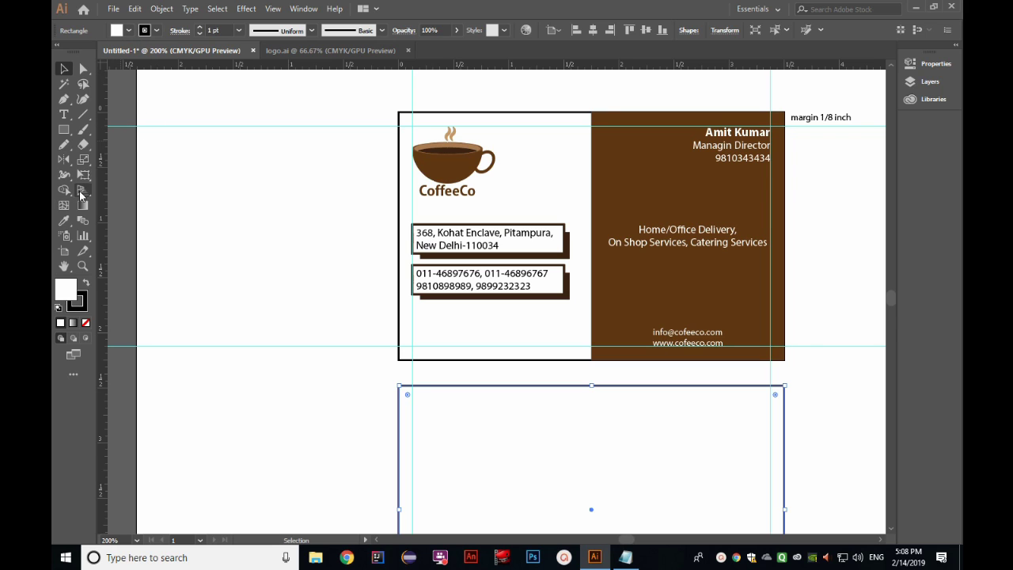
Step: Give the lower card rectangle the light-brown fill sampled from the coffee cup logo
click(63, 221)
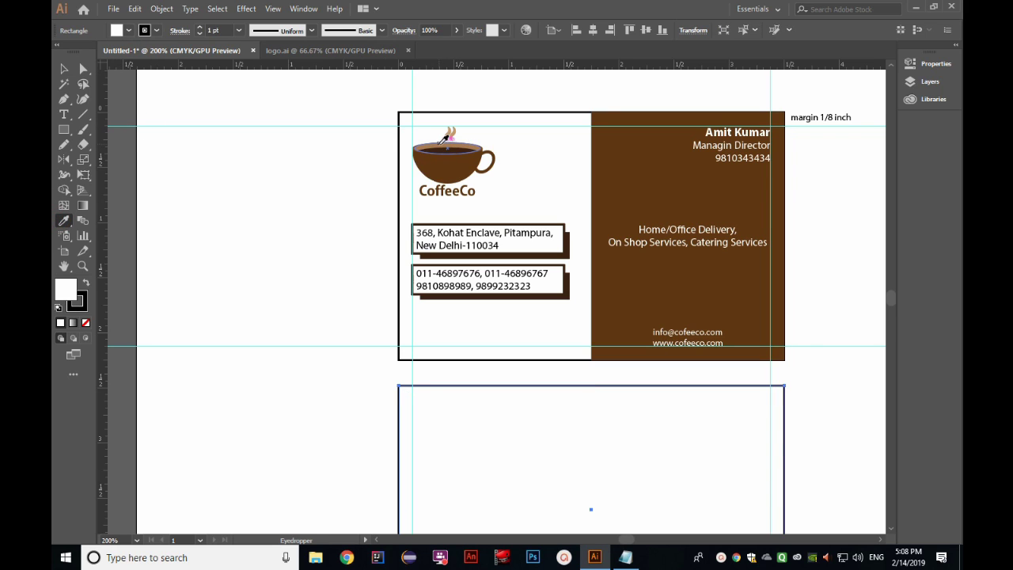
click(443, 140)
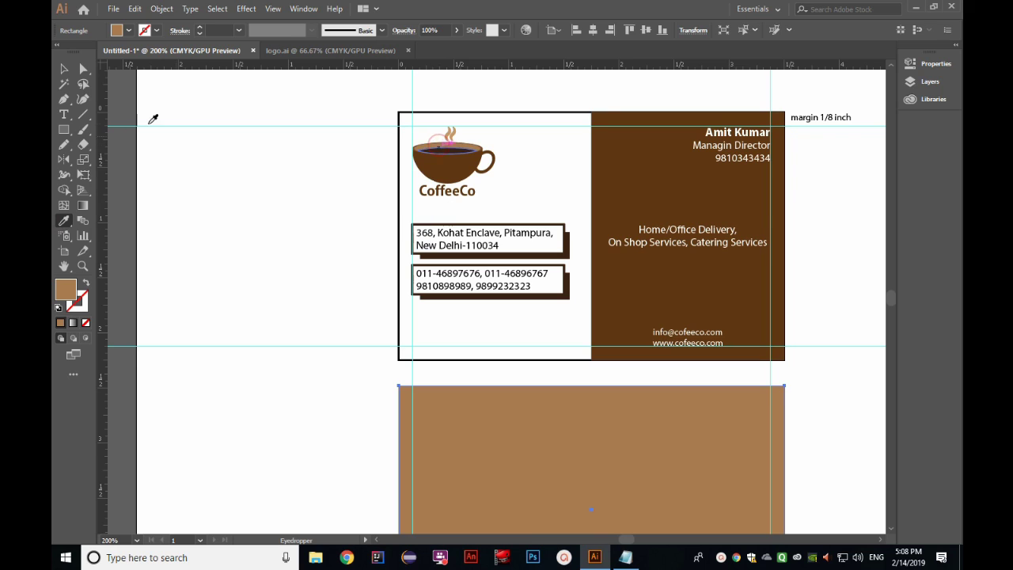
click(64, 70)
click(234, 179)
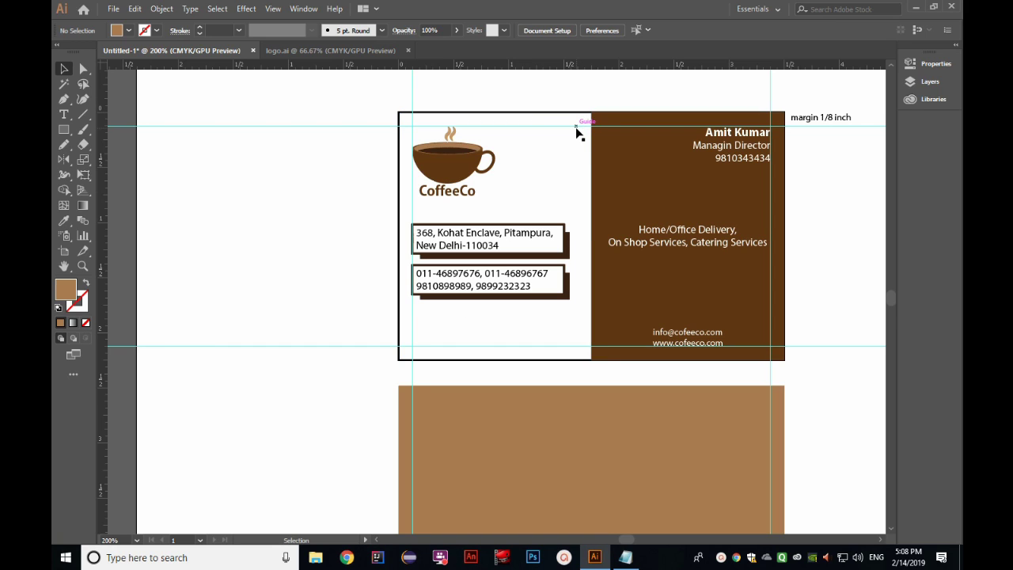
scroll(583, 231, down, 3)
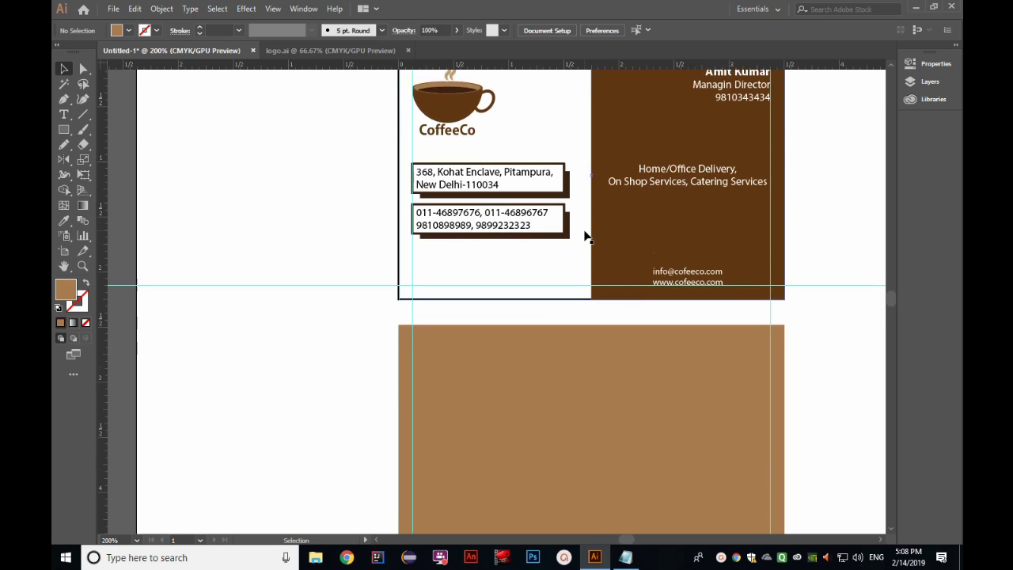
scroll(578, 346, up, 3)
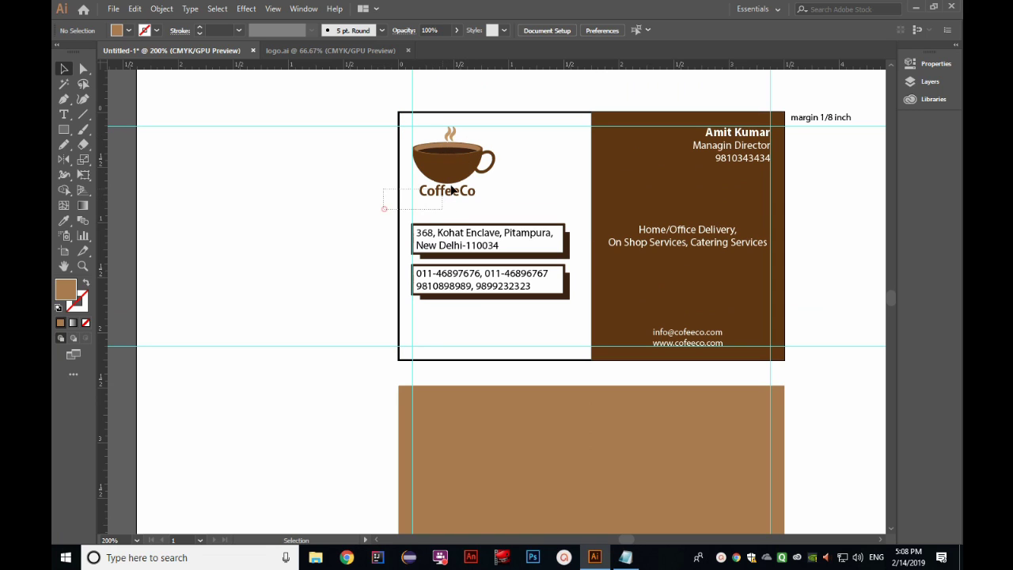
Step: Duplicate the CoffeeCo cup logo onto the light-brown card and scale the copy up
drag(384, 208, 499, 140)
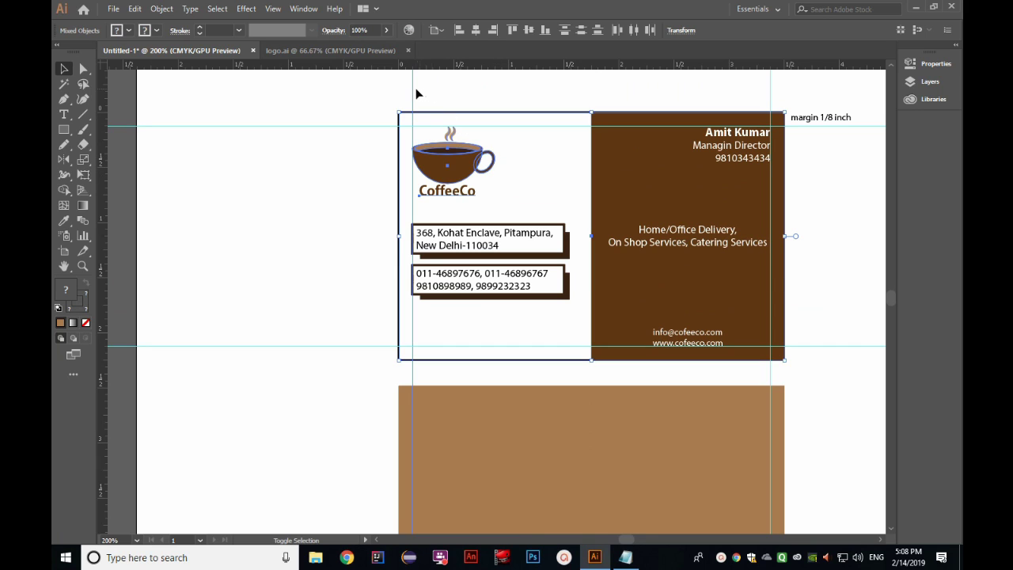
shift+click(518, 114)
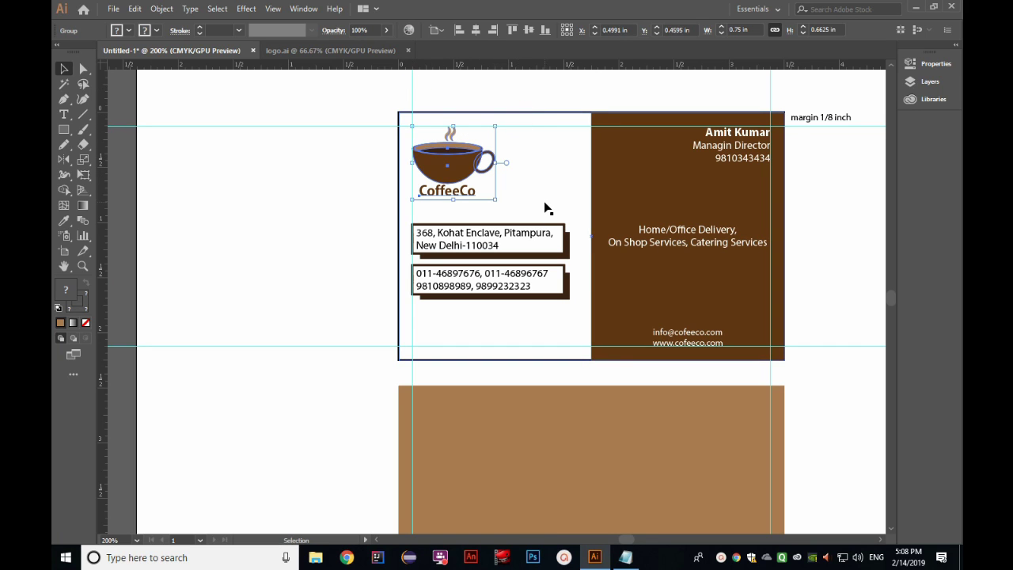
drag(447, 166, 265, 236)
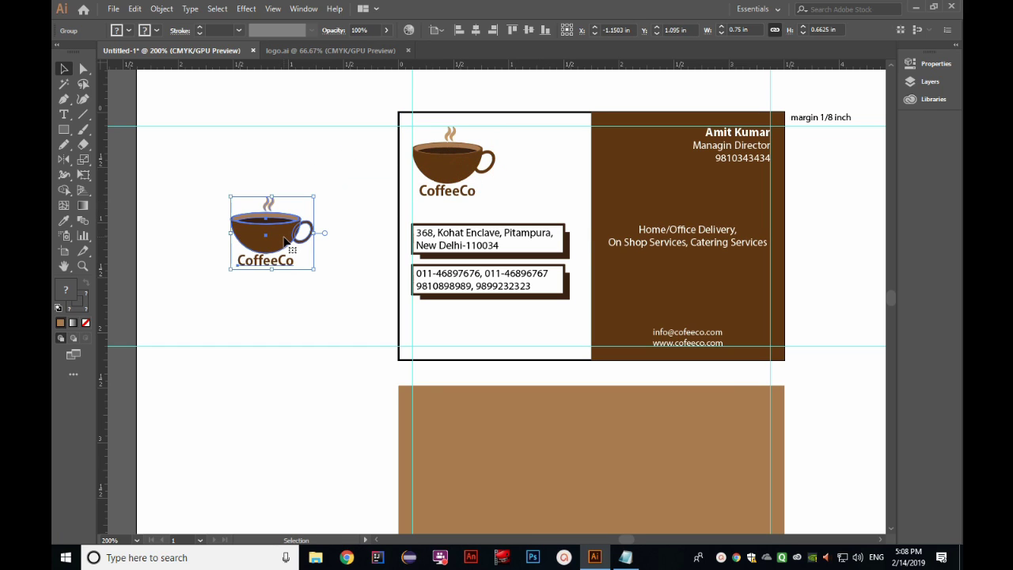
key(a)
mouse_move(304, 210)
mouse_down()
mouse_move(335, 183)
mouse_move(499, 343)
mouse_move(653, 522)
mouse_up()
scroll(689, 462, down, 2)
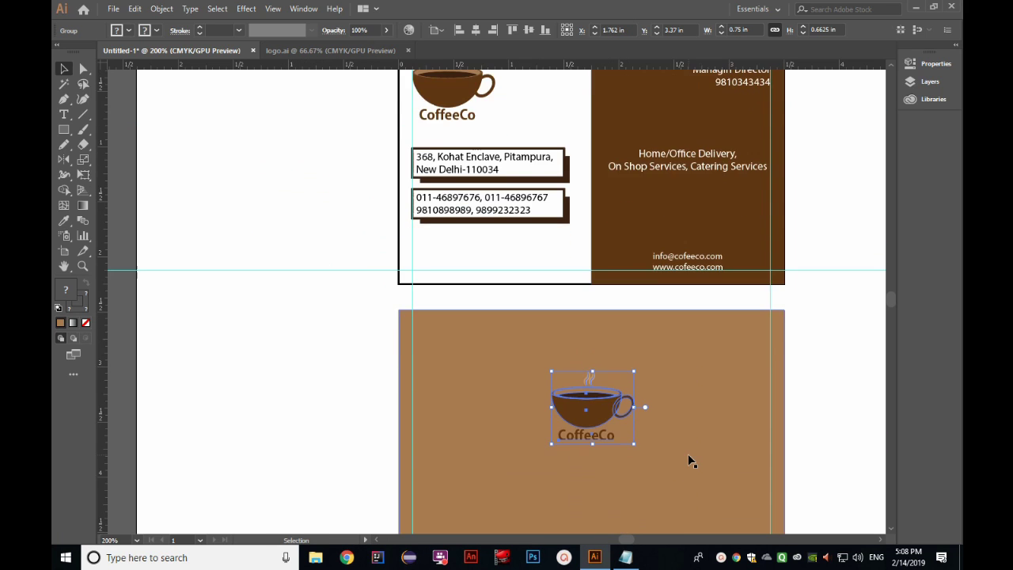
scroll(690, 462, down, 2)
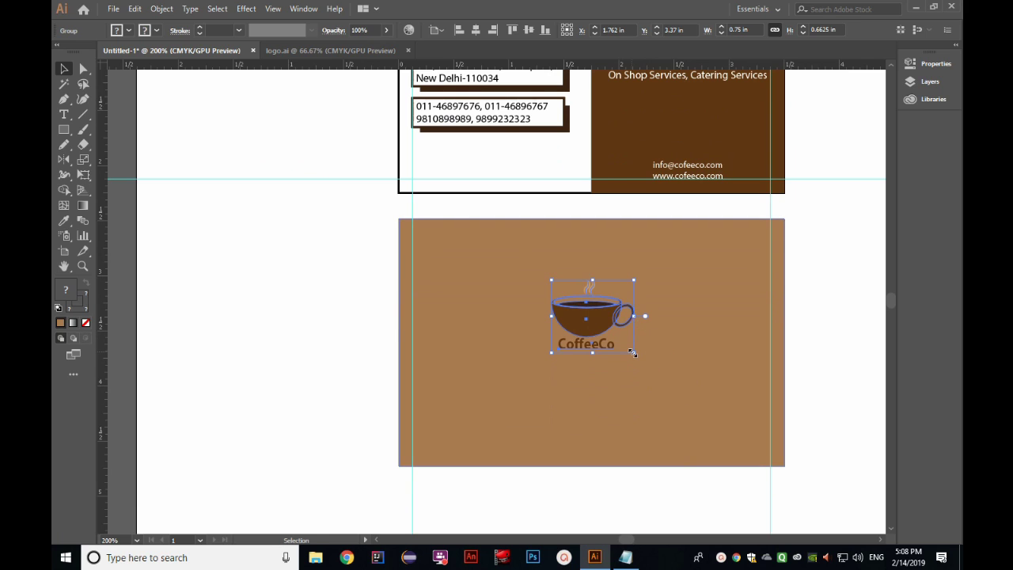
drag(633, 352, 692, 403)
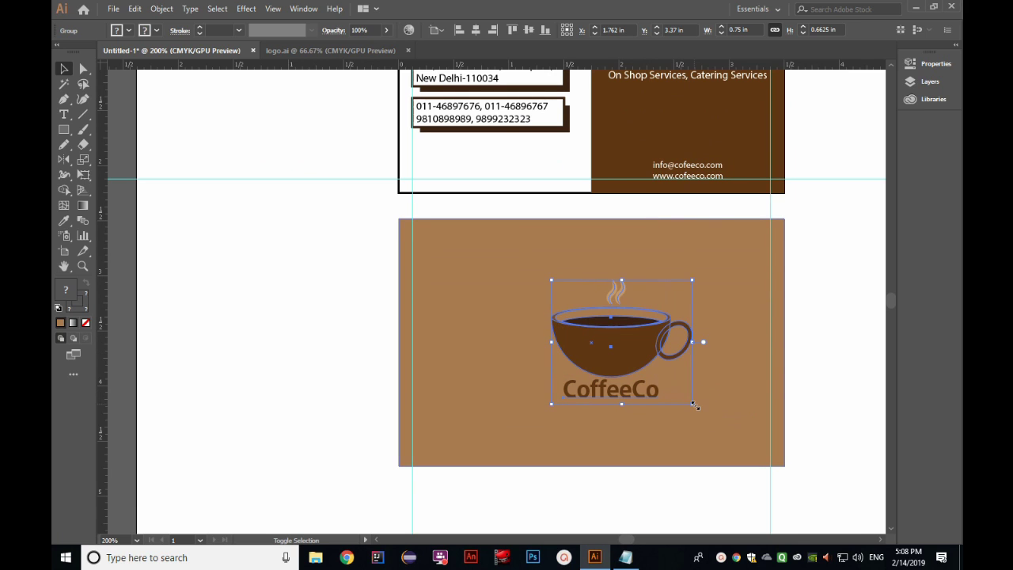
Step: Horizontally centre the enlarged logo on the brown card, then zoom out to view both cards
shift+click(732, 274)
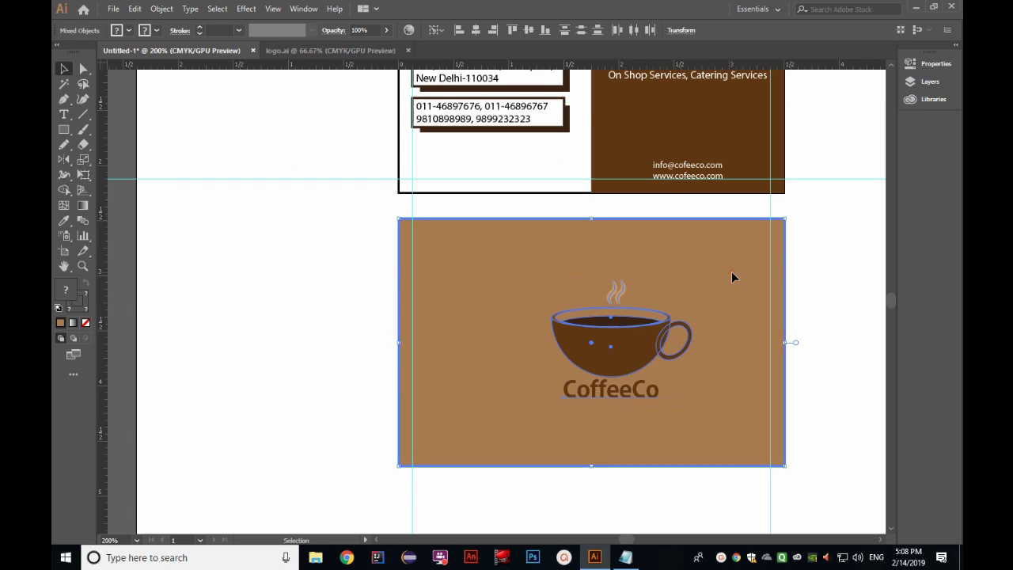
click(475, 30)
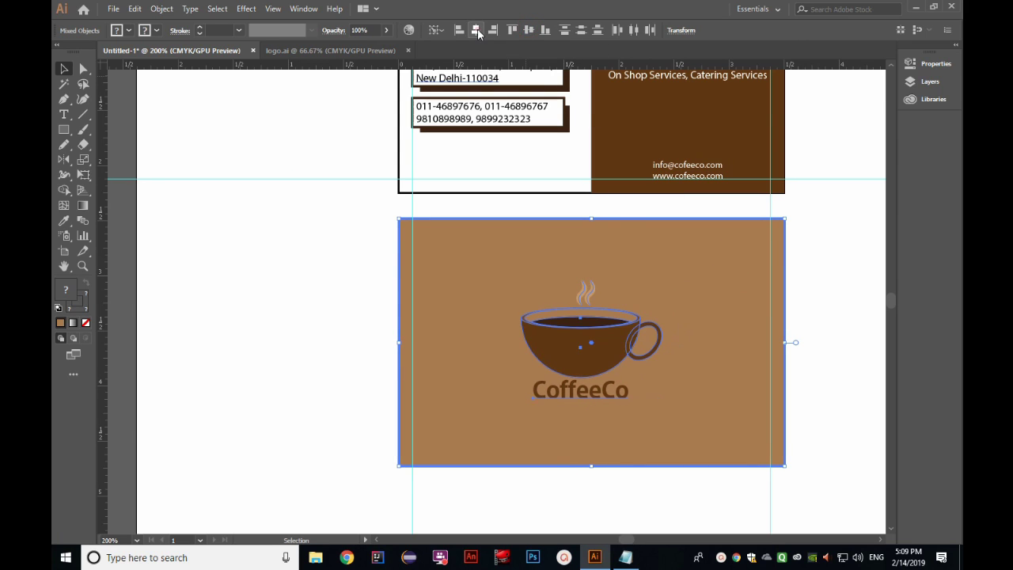
click(825, 276)
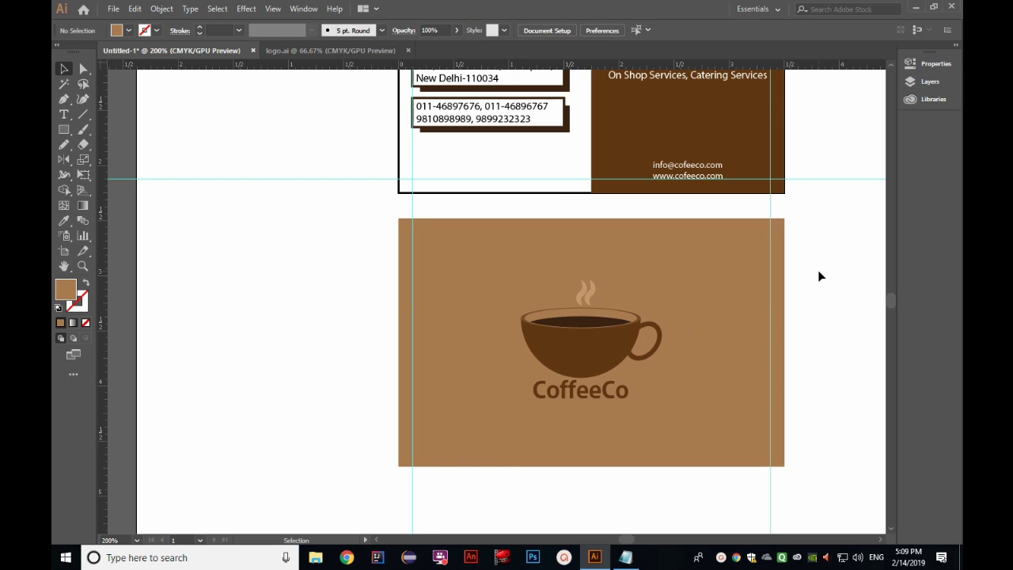
scroll(828, 303, up, 2)
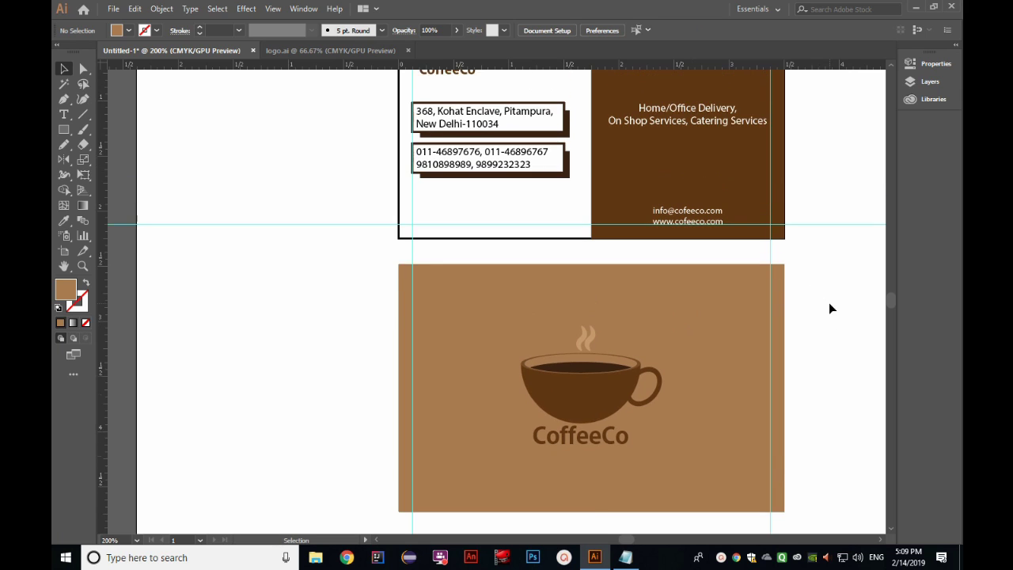
scroll(822, 294, up, 3)
scroll(821, 288, down, 3)
scroll(820, 287, up, 1)
key(ctrl+minus)
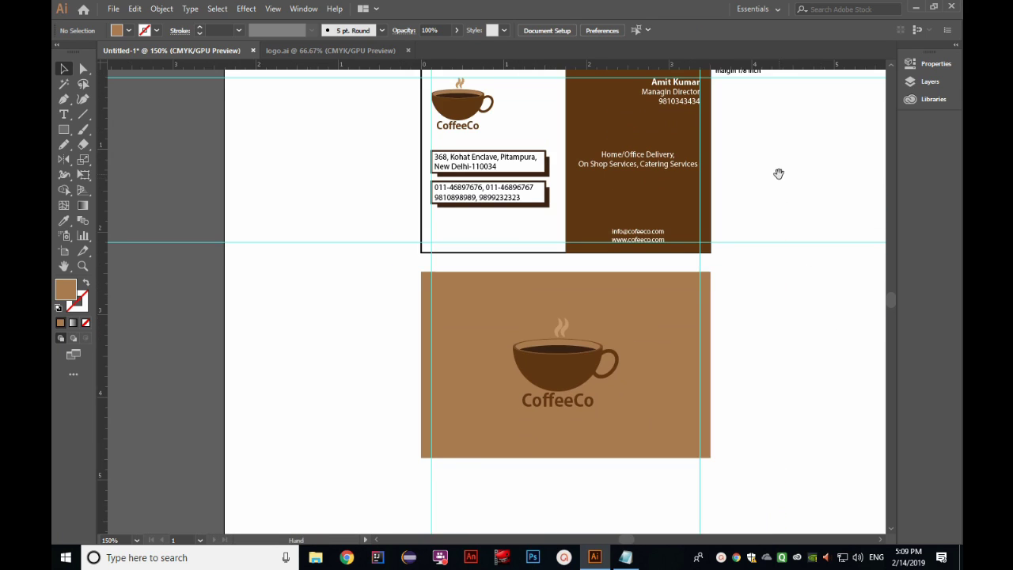
mouse_move(778, 173)
mouse_down()
mouse_move(746, 233)
mouse_move(743, 218)
mouse_up()
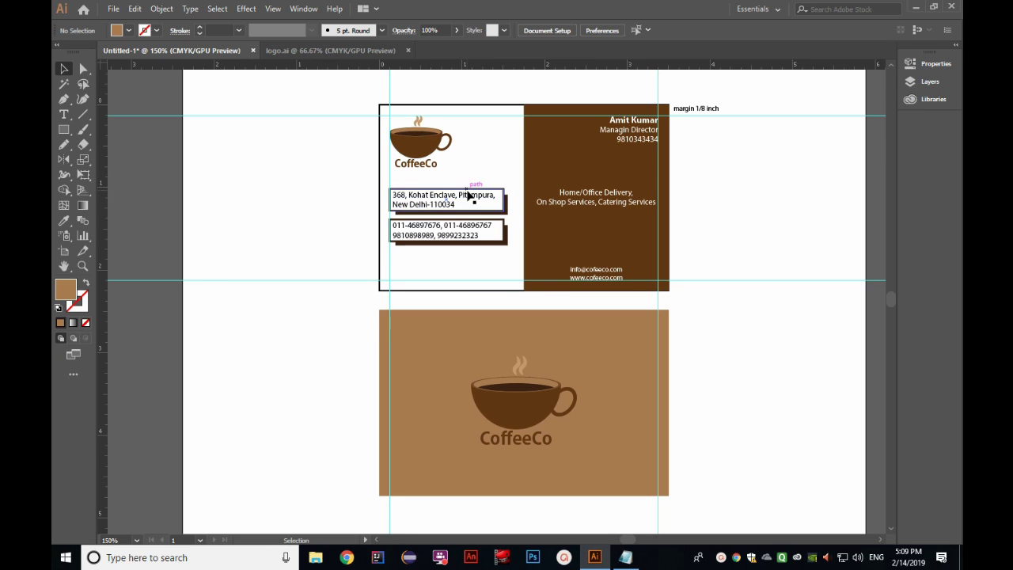
Step: Recolour the address text to the coffee cup's dark brown
click(470, 201)
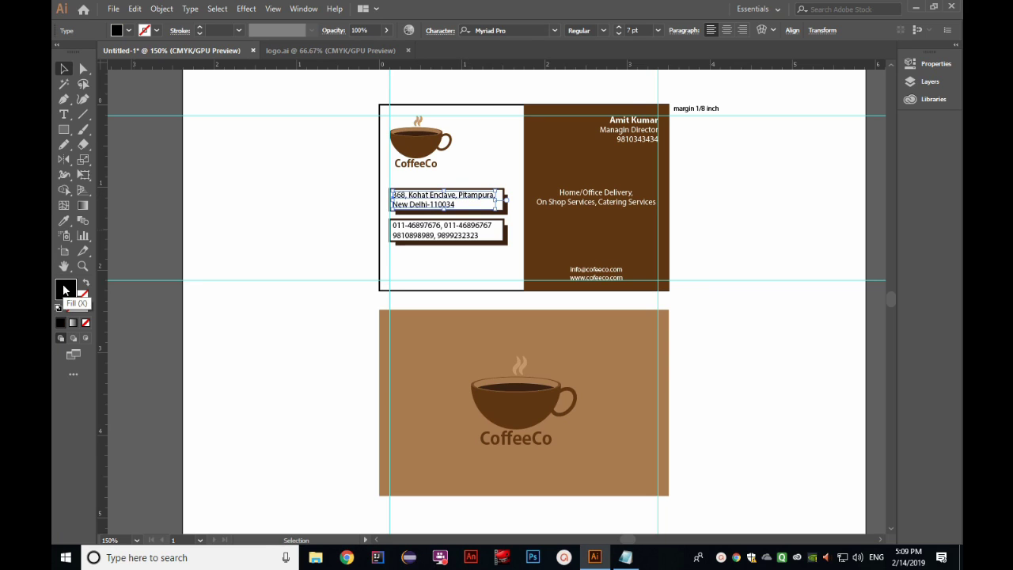
key(x)
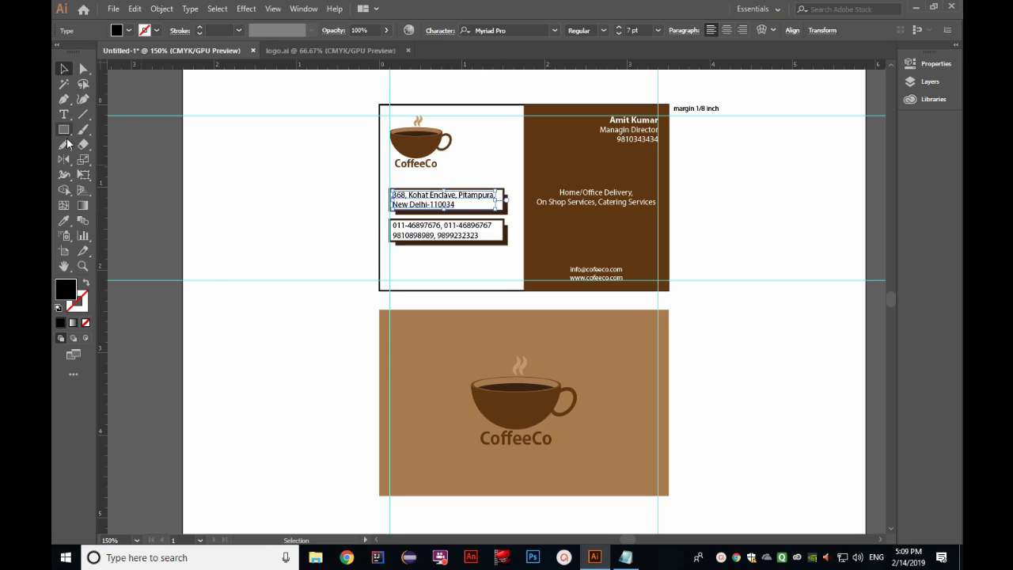
click(64, 220)
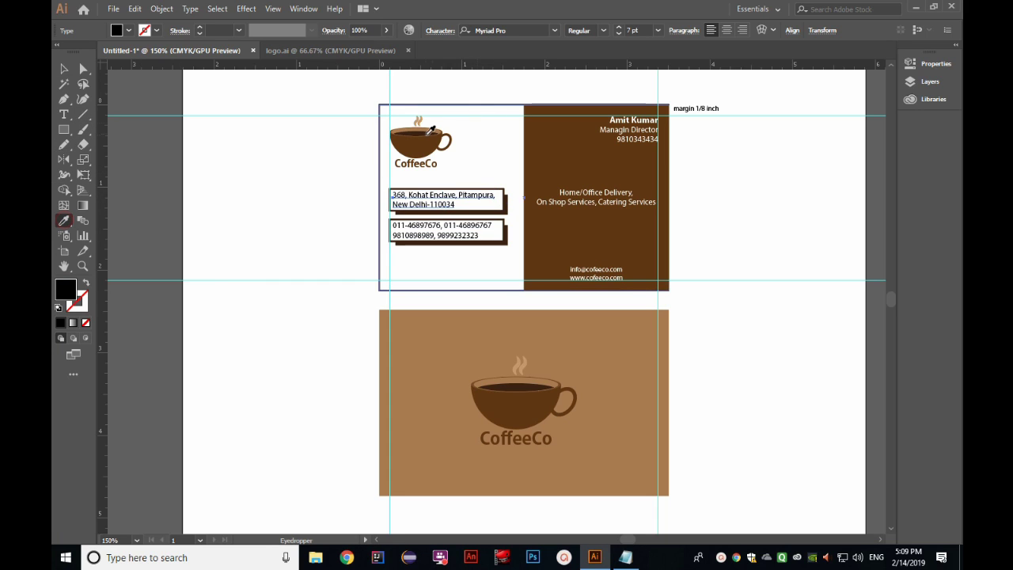
click(428, 132)
click(424, 127)
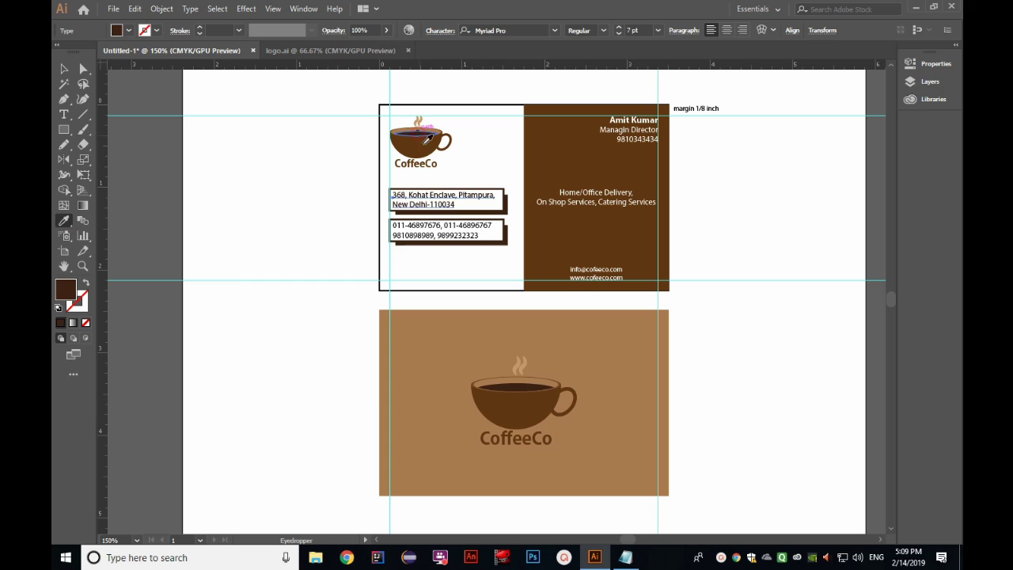
Step: Recolour the phone-number text to the same cup brown
click(64, 67)
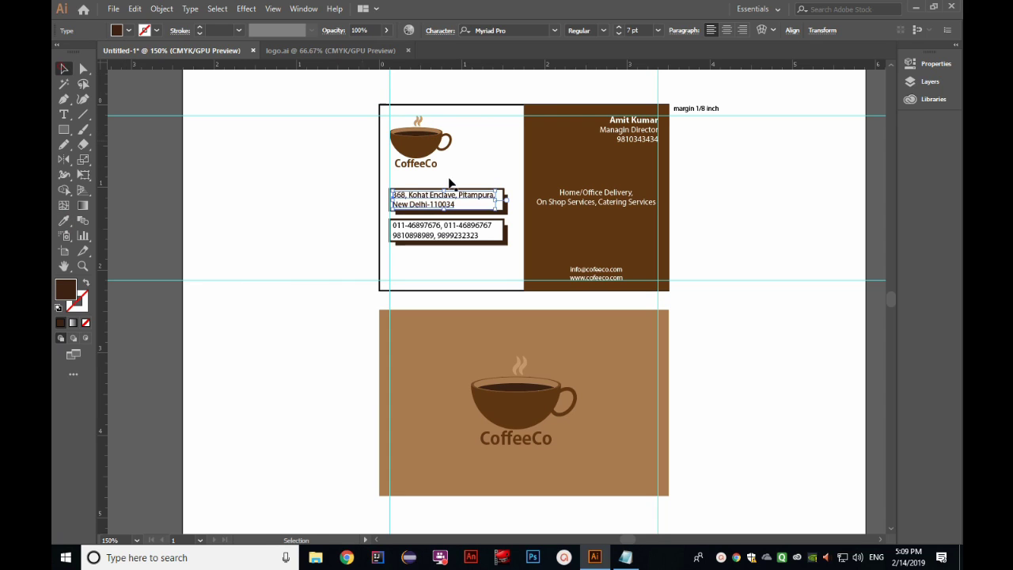
click(447, 230)
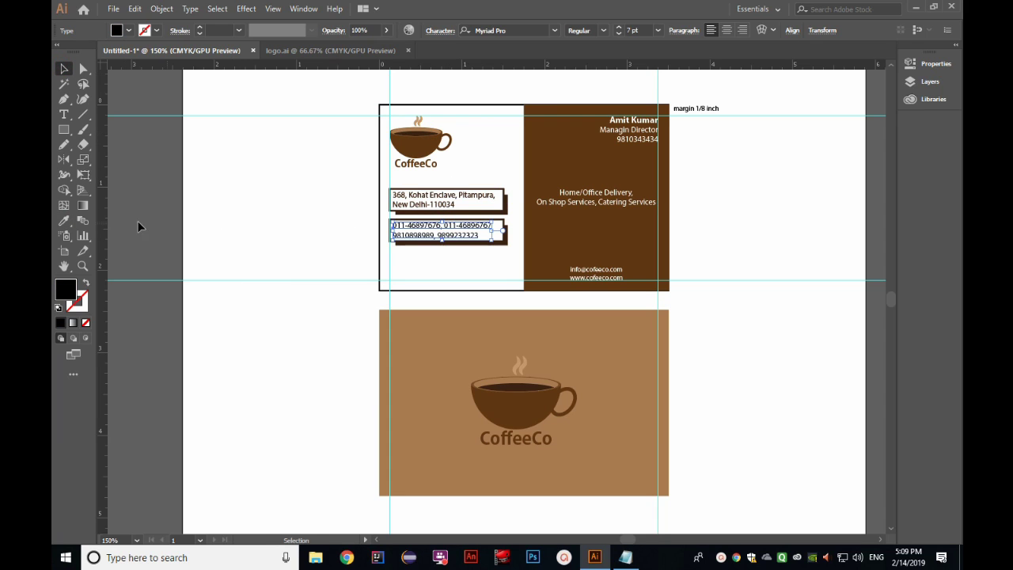
click(63, 220)
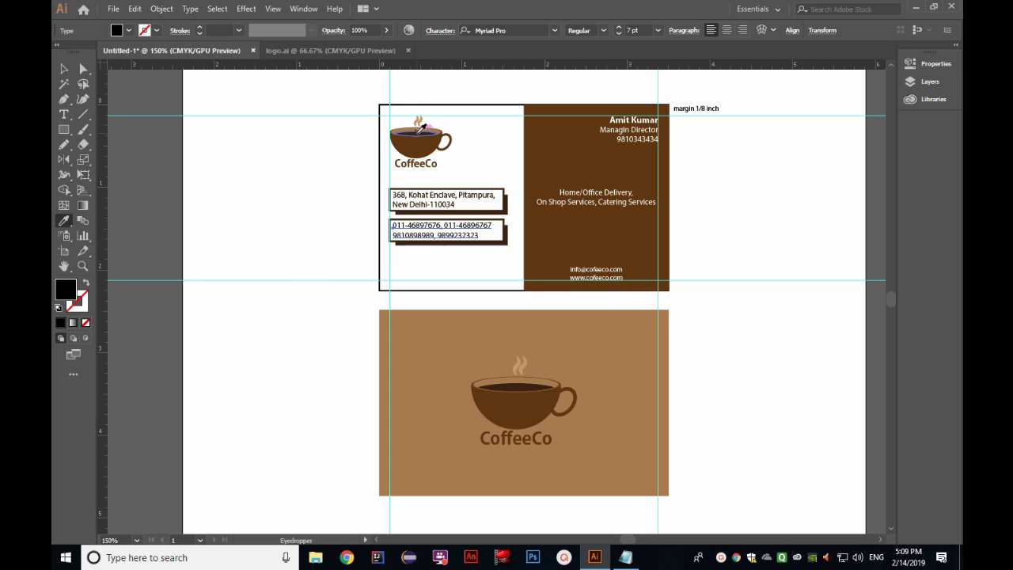
click(419, 132)
key(v)
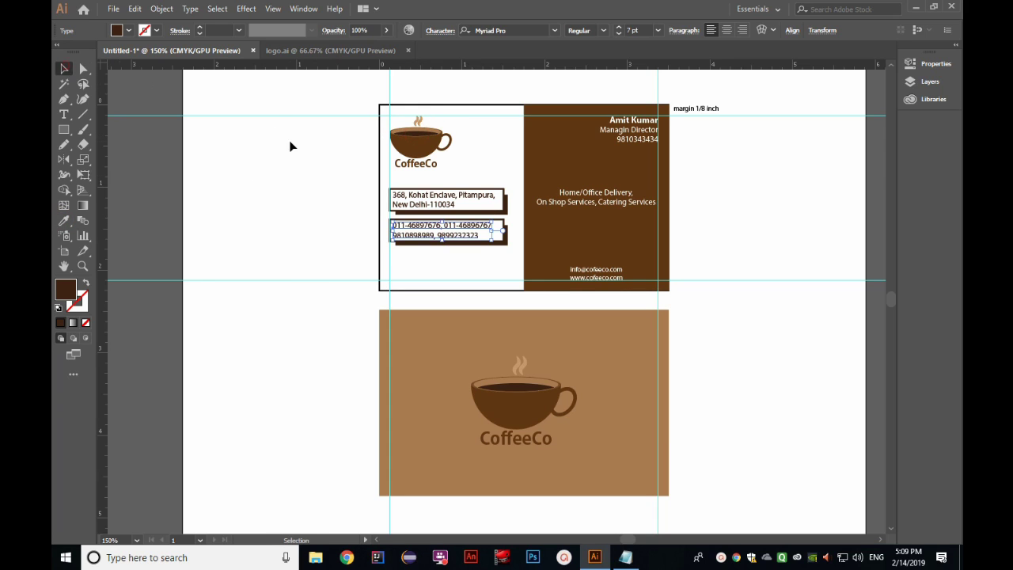